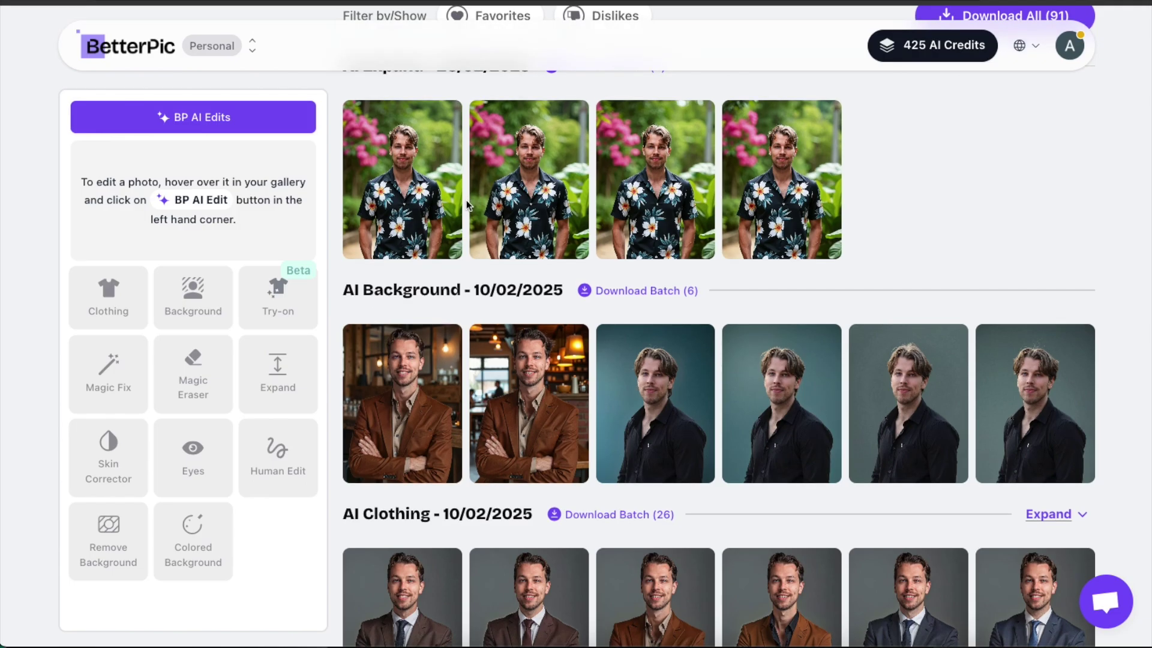
- Expand the AI Clothing batch and browse the gallery down to the Original batch
{"action": "scroll", "coordinate": [463, 209], "scroll_direction": "up", "scroll_amount": 5}
{"action": "scroll", "coordinate": [460, 219], "scroll_direction": "down", "scroll_amount": 12}
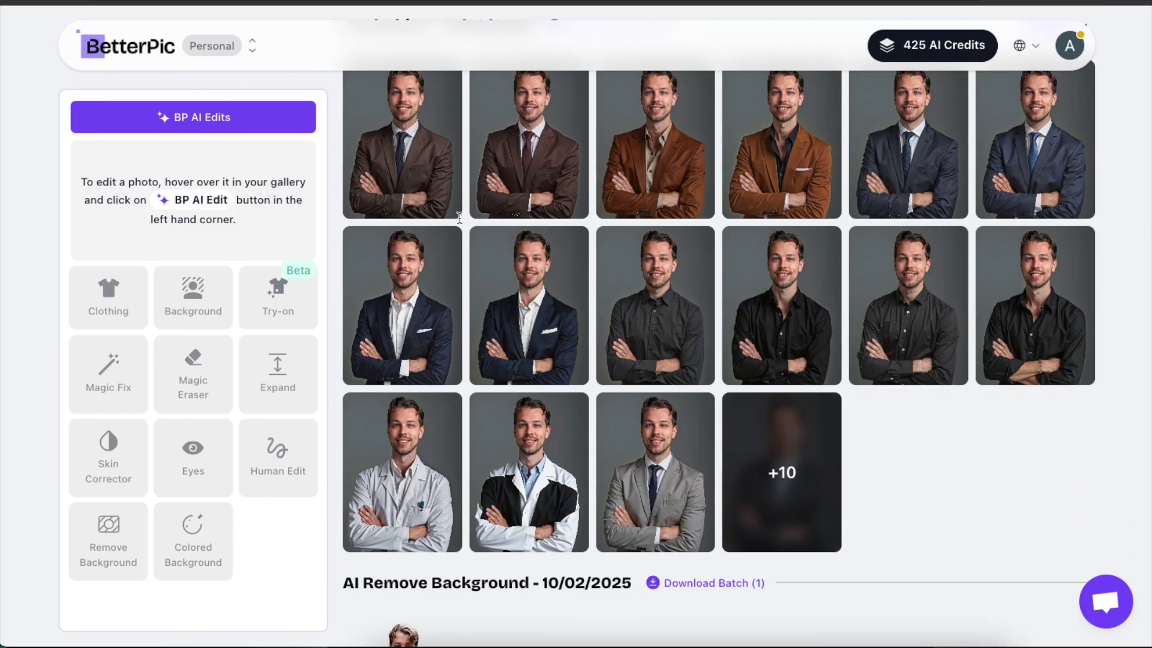
{"action": "left_click", "coordinate": [816, 235]}
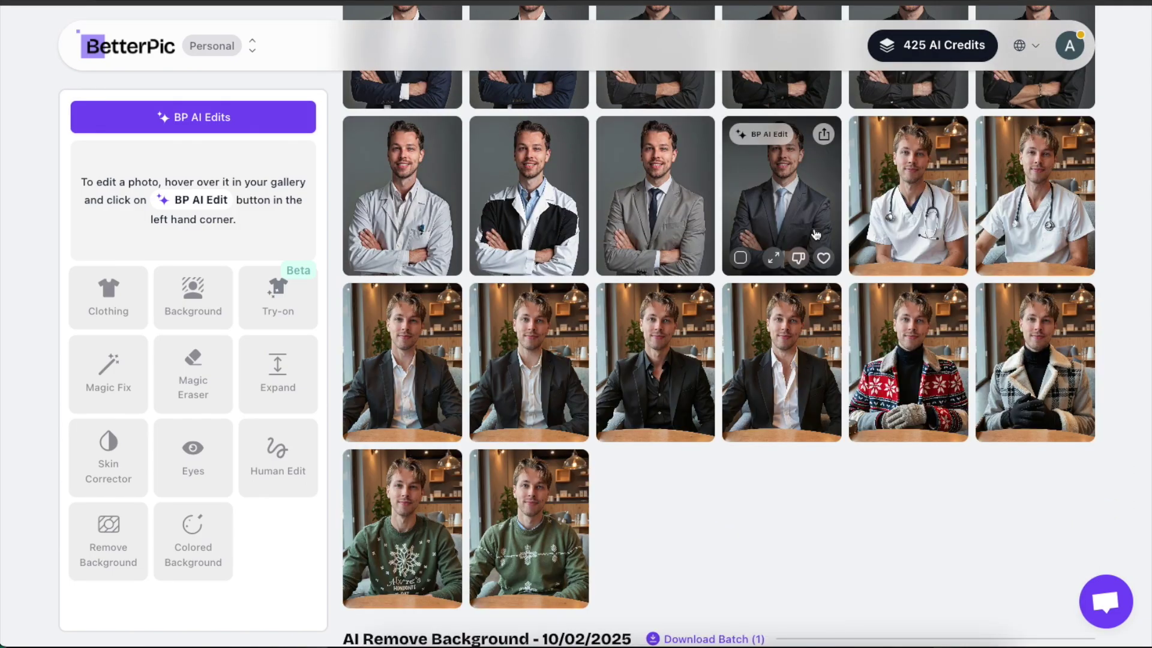
{"action": "scroll", "coordinate": [816, 235], "scroll_direction": "down", "scroll_amount": 15}
{"action": "scroll", "coordinate": [816, 235], "scroll_direction": "down", "scroll_amount": 5}
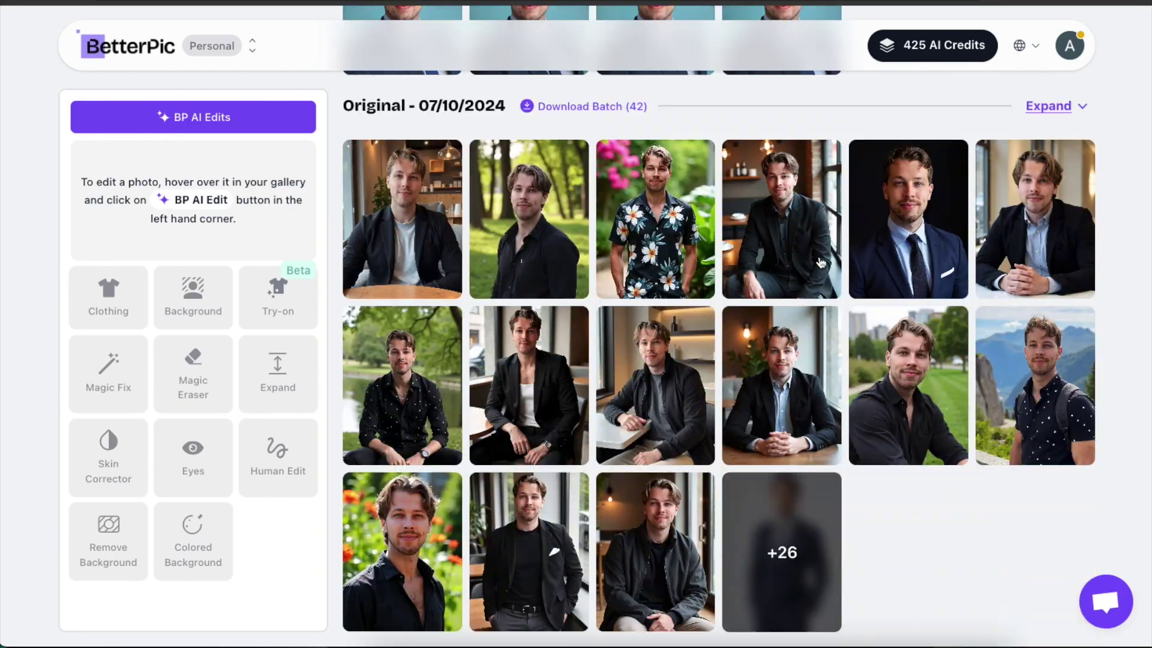
- View enlarged the original navy suit headshot on black and the mountain photo with the backpack
{"action": "left_click", "coordinate": [930, 241]}
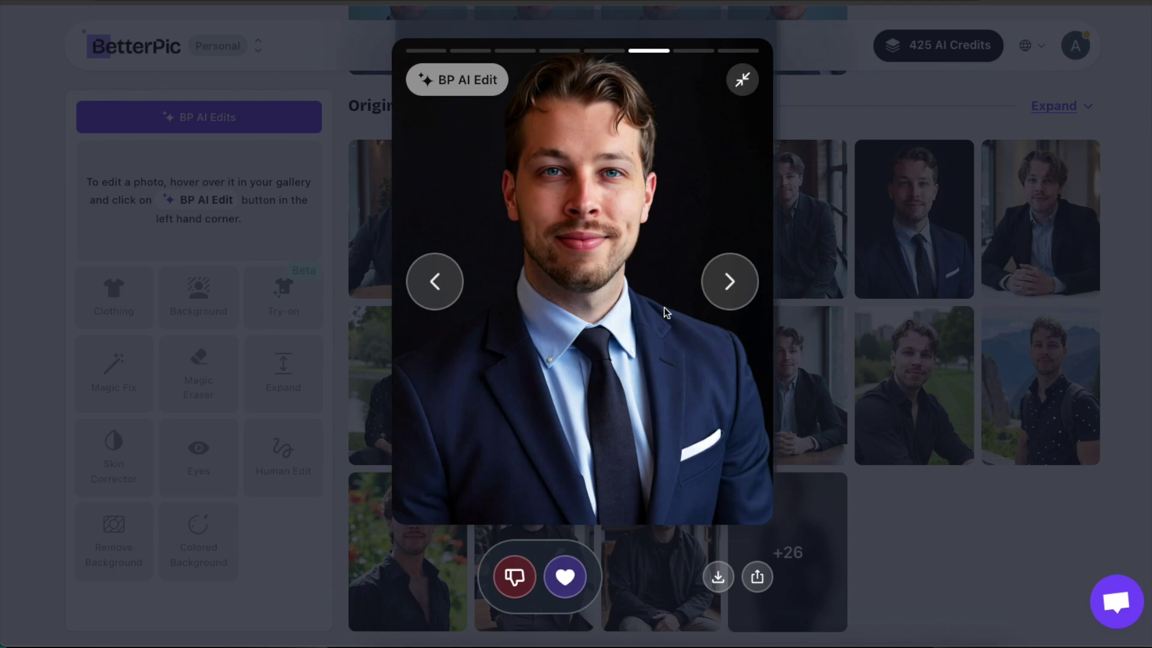
{"action": "key", "text": "Escape"}
{"action": "left_click", "coordinate": [1008, 385]}
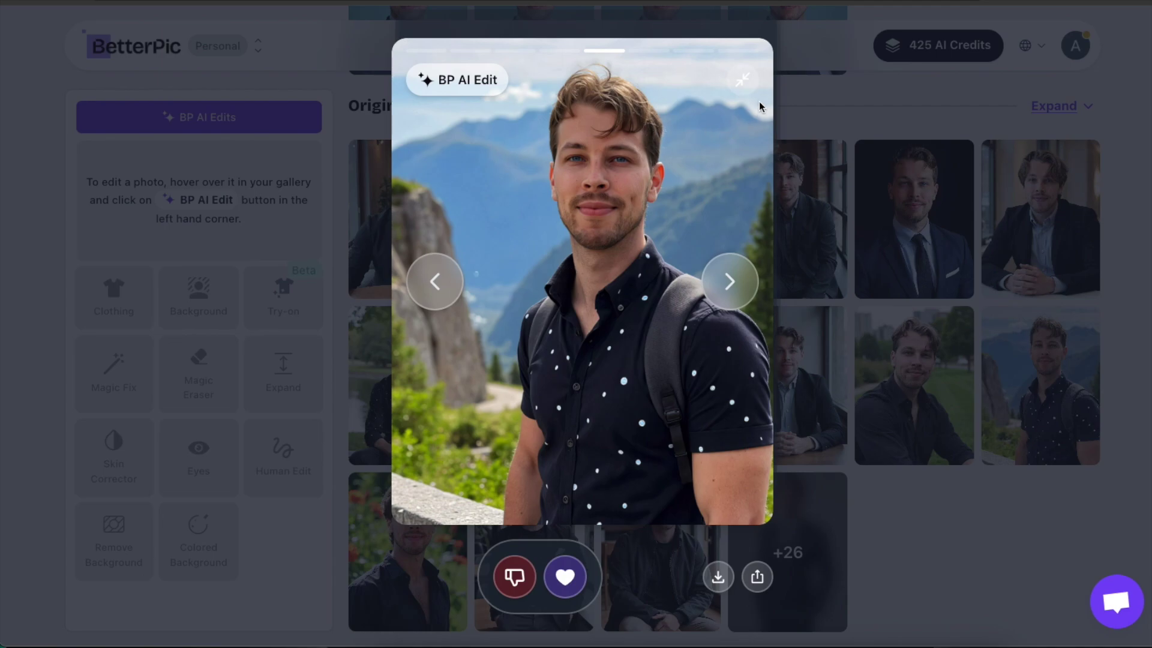
{"action": "left_click", "coordinate": [744, 81]}
- Expand the Original batch and view enlarged the crossed-arms navy suit headshot on grey
{"action": "left_click", "coordinate": [788, 551]}
{"action": "scroll", "coordinate": [826, 372], "scroll_direction": "down", "scroll_amount": 7}
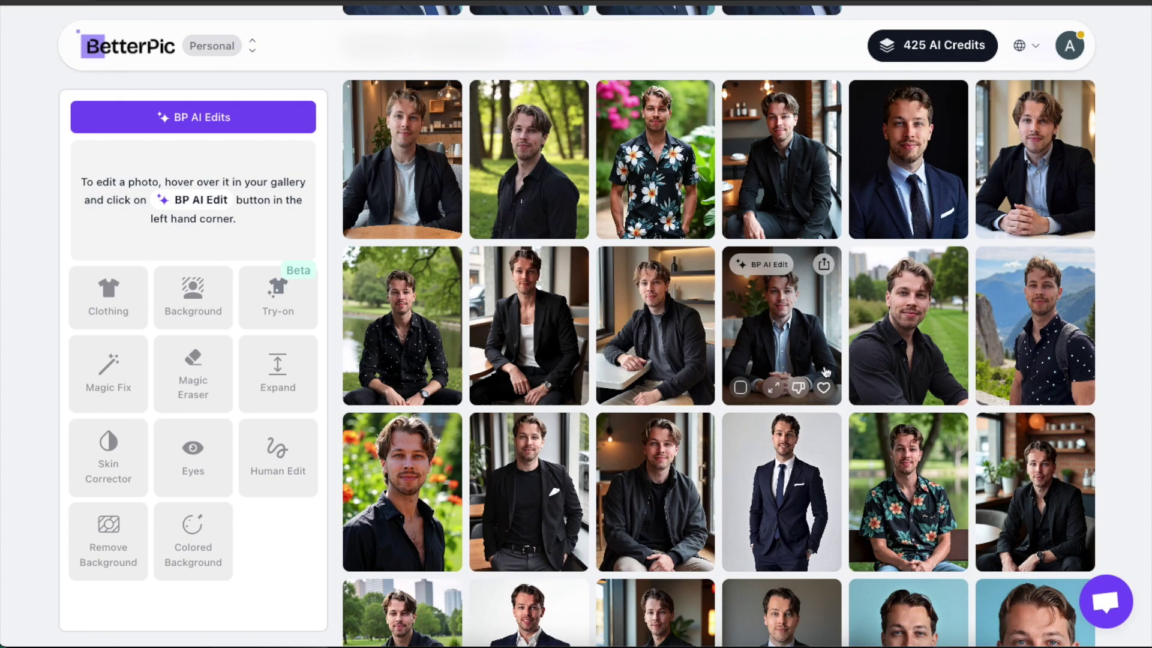
{"action": "scroll", "coordinate": [825, 373], "scroll_direction": "up", "scroll_amount": 1}
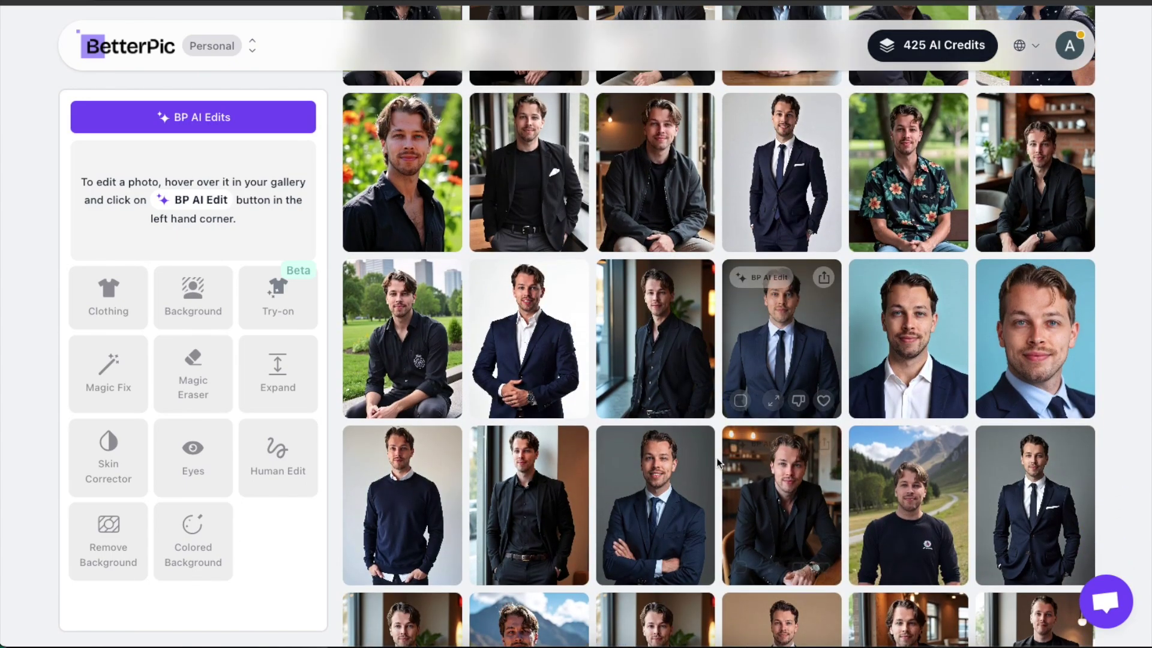
{"action": "left_click", "coordinate": [693, 459]}
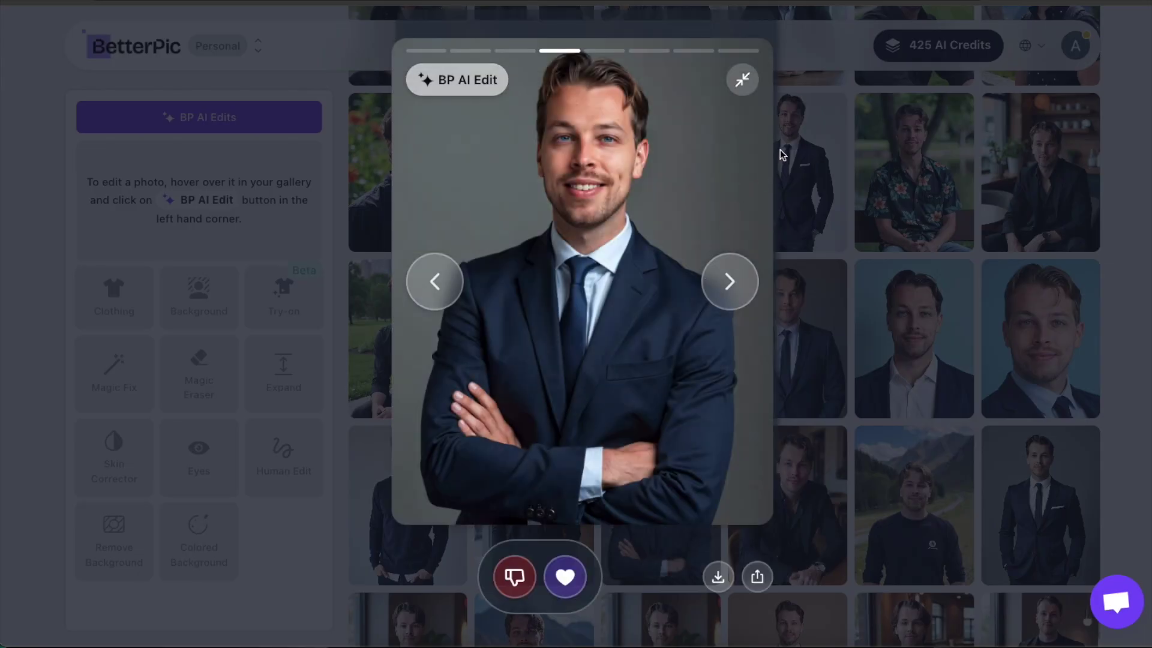
{"action": "left_click", "coordinate": [748, 86]}
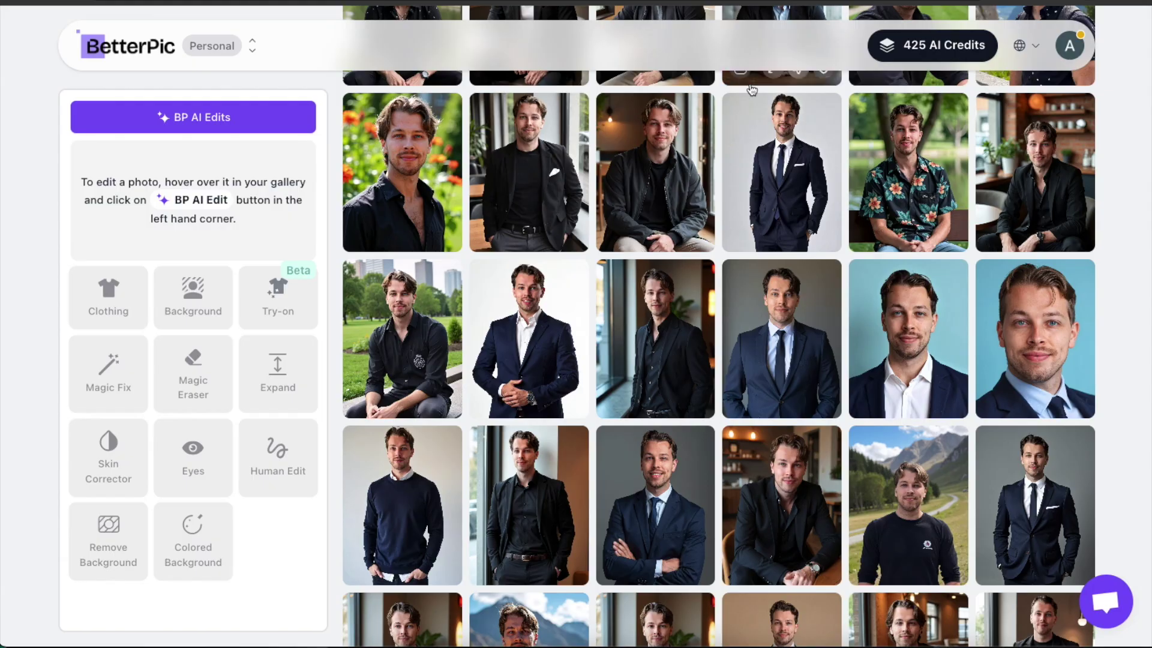
- Open the original photo of the man in the black patterned shirt by the pond for AI editing
{"action": "scroll", "coordinate": [653, 259], "scroll_direction": "up", "scroll_amount": 3}
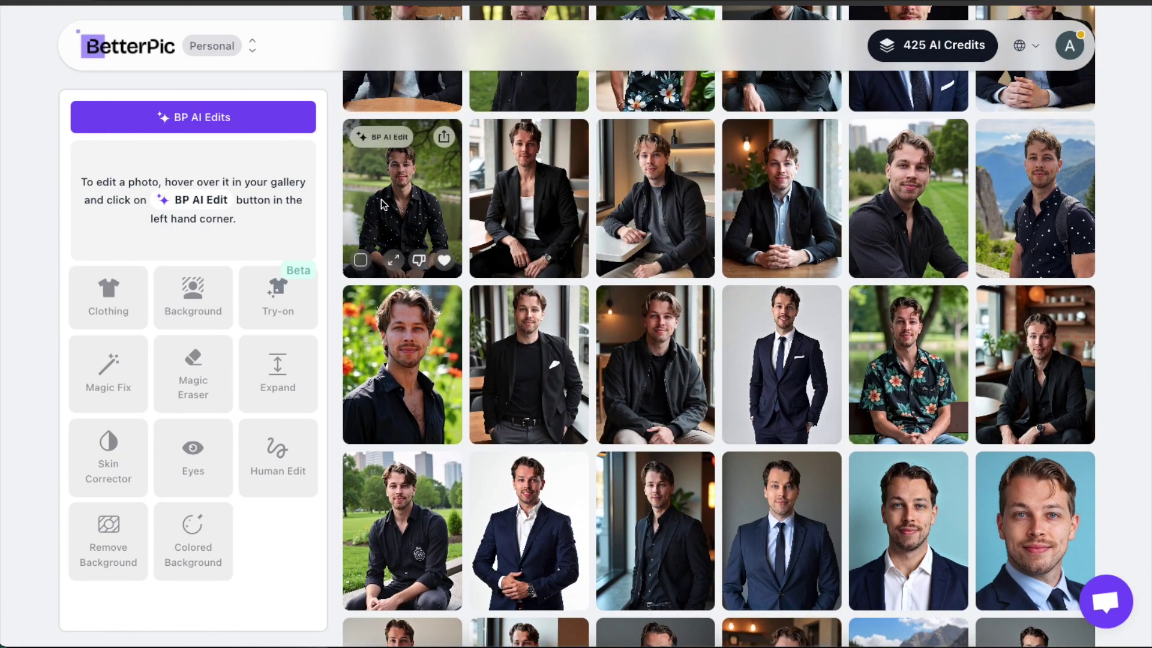
{"action": "left_click", "coordinate": [380, 204]}
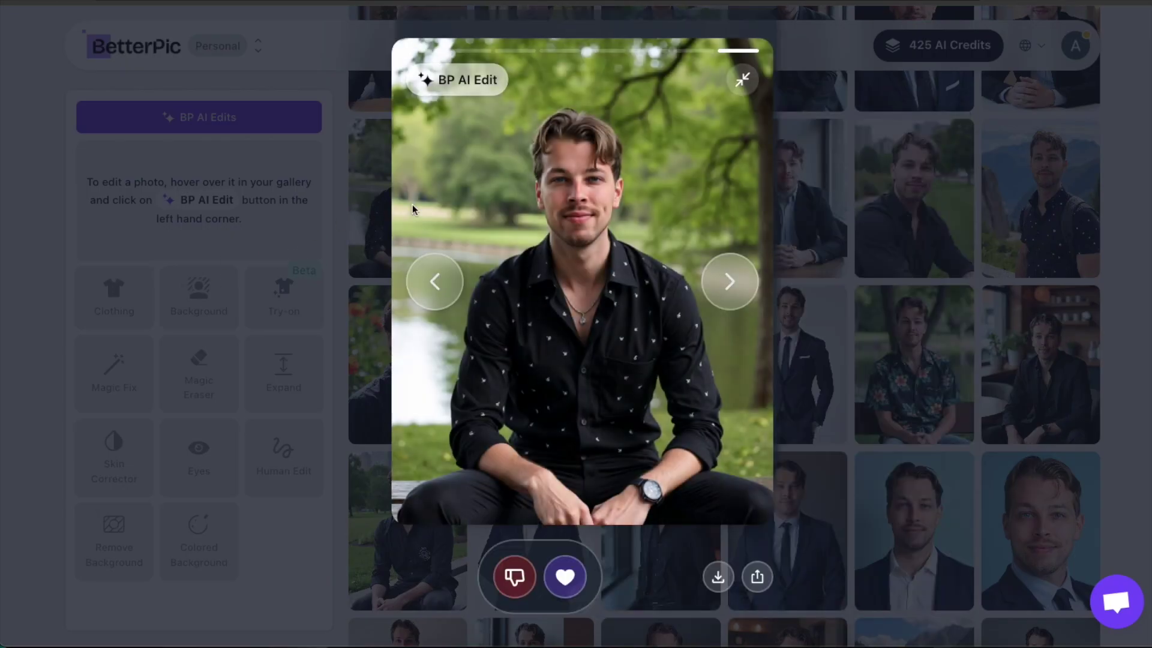
{"action": "left_click", "coordinate": [463, 90]}
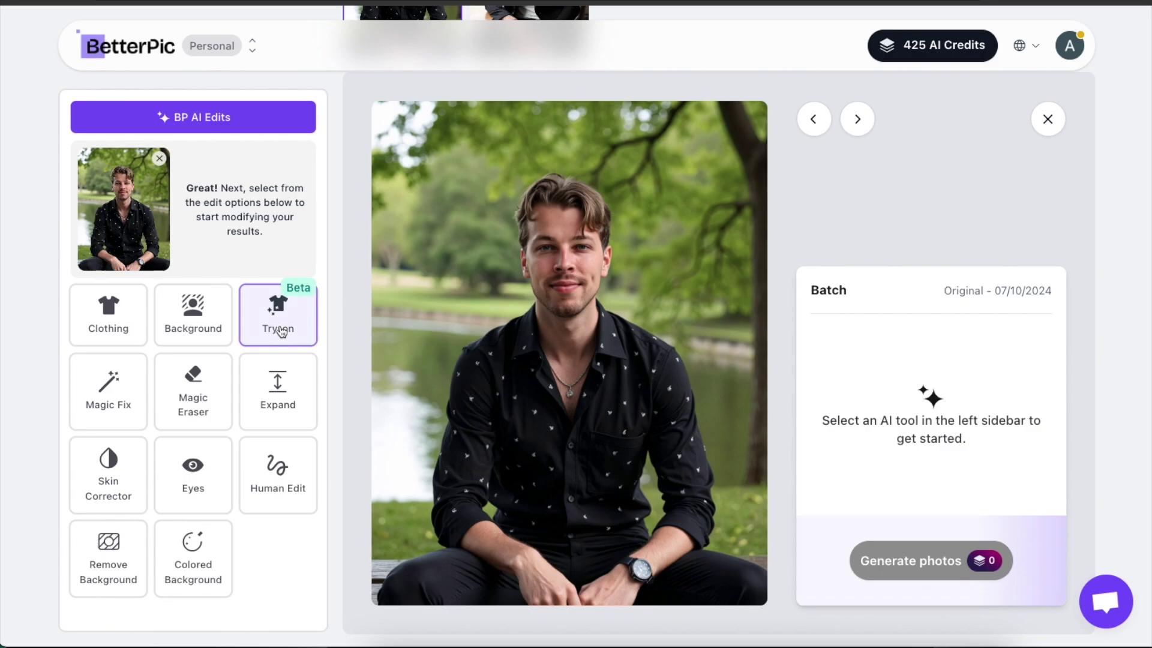
{"action": "scroll", "coordinate": [112, 399], "scroll_direction": "down", "scroll_amount": 1}
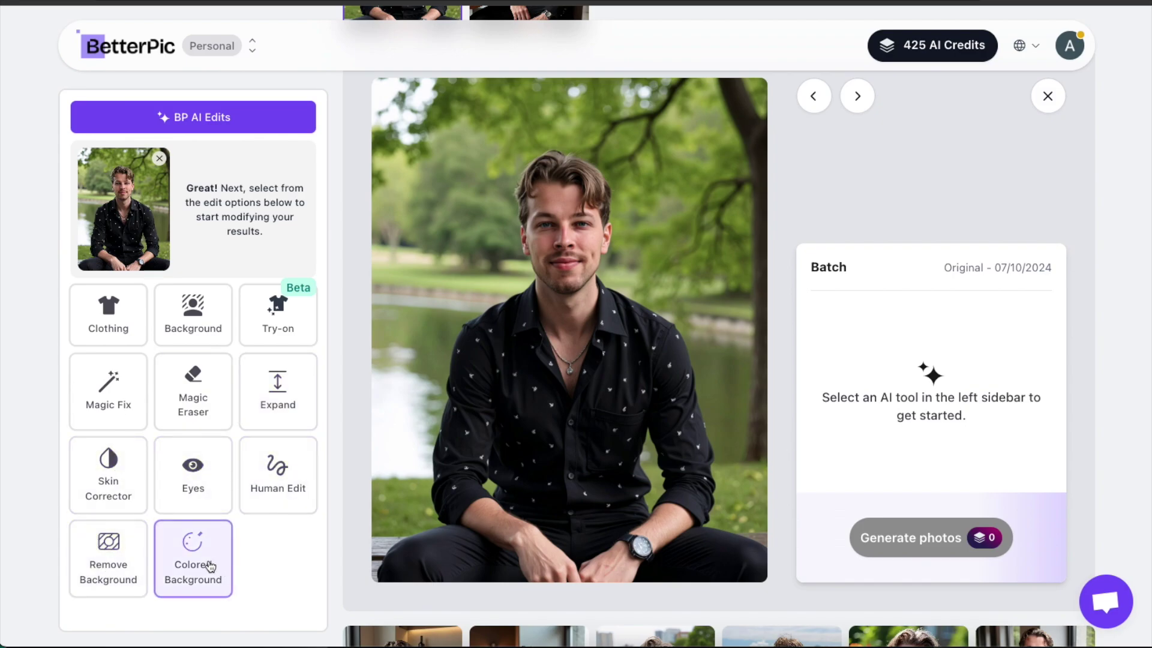
- Choose Human Edit for the pond photo, correct its request to "Remove the necklace", and close the editor without generating
{"action": "left_click", "coordinate": [278, 478]}
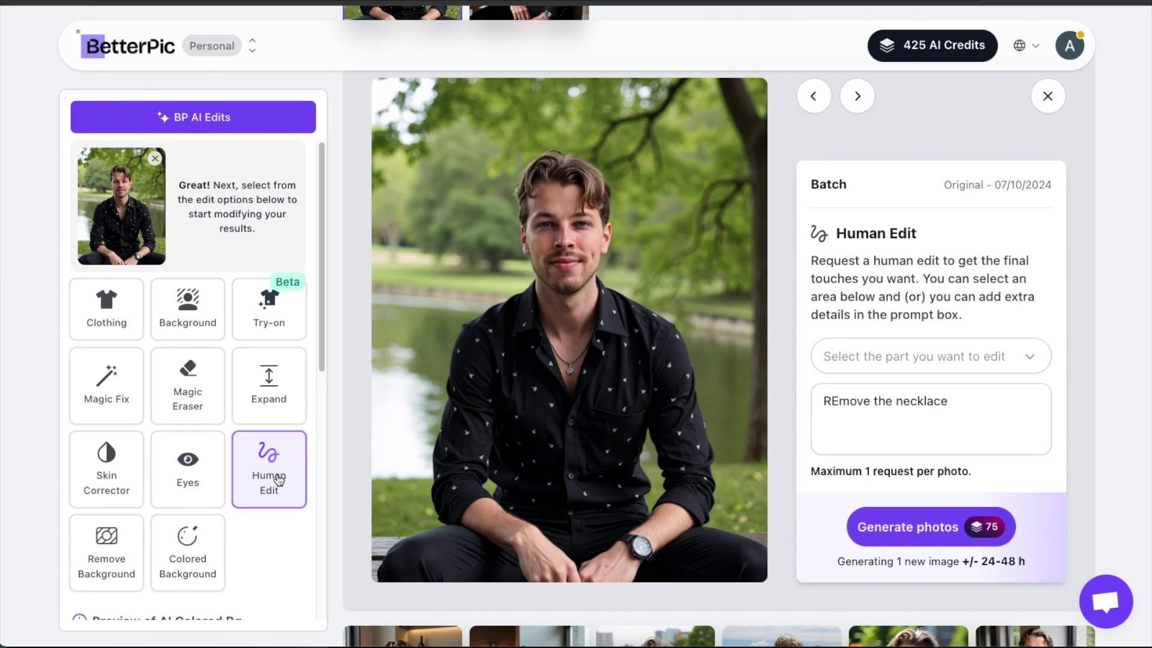
{"action": "triple_click", "coordinate": [867, 408]}
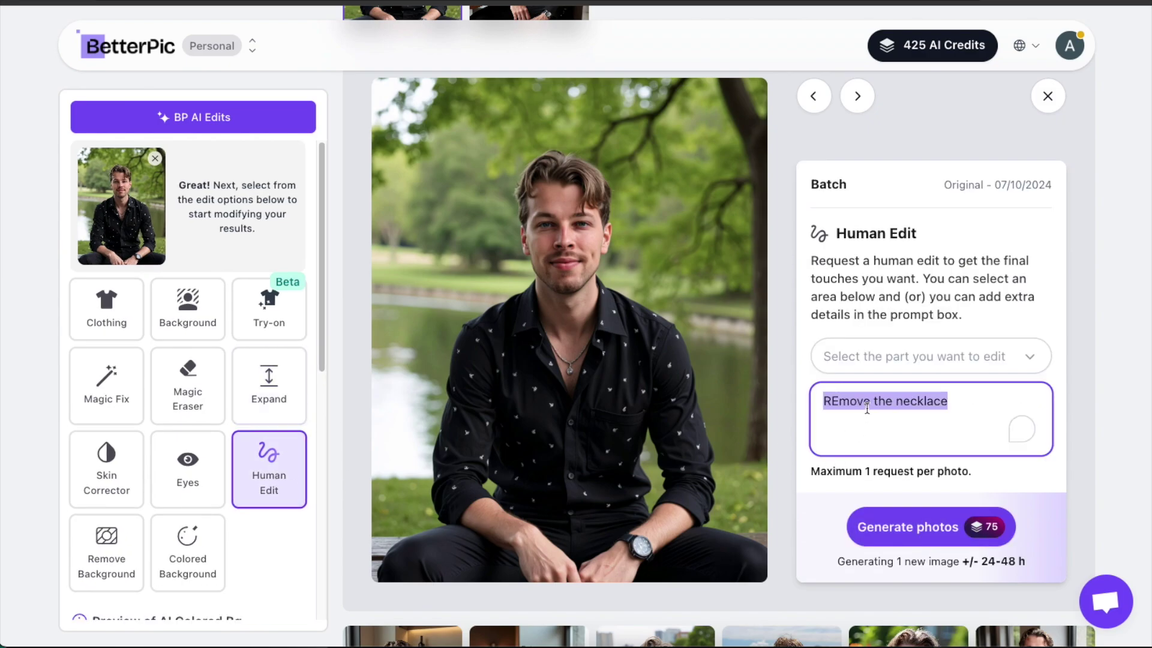
{"action": "left_click", "coordinate": [836, 402]}
{"action": "key", "text": "BackSpace"}
{"action": "type", "text": "e"}
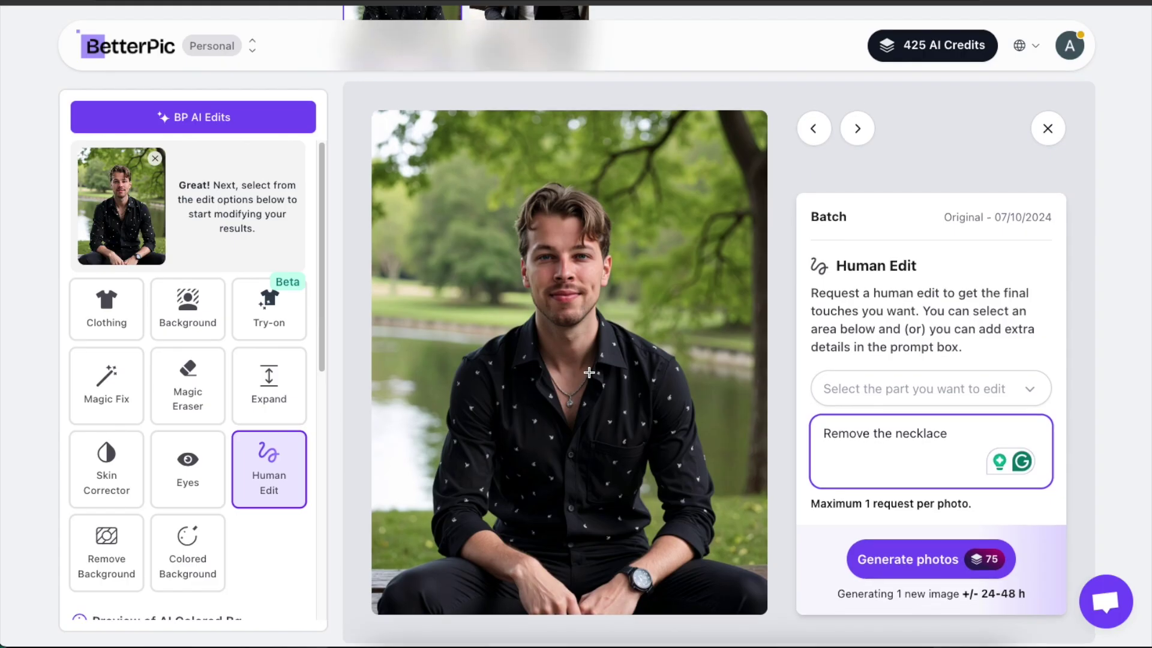
{"action": "scroll", "coordinate": [595, 370], "scroll_direction": "up", "scroll_amount": 2}
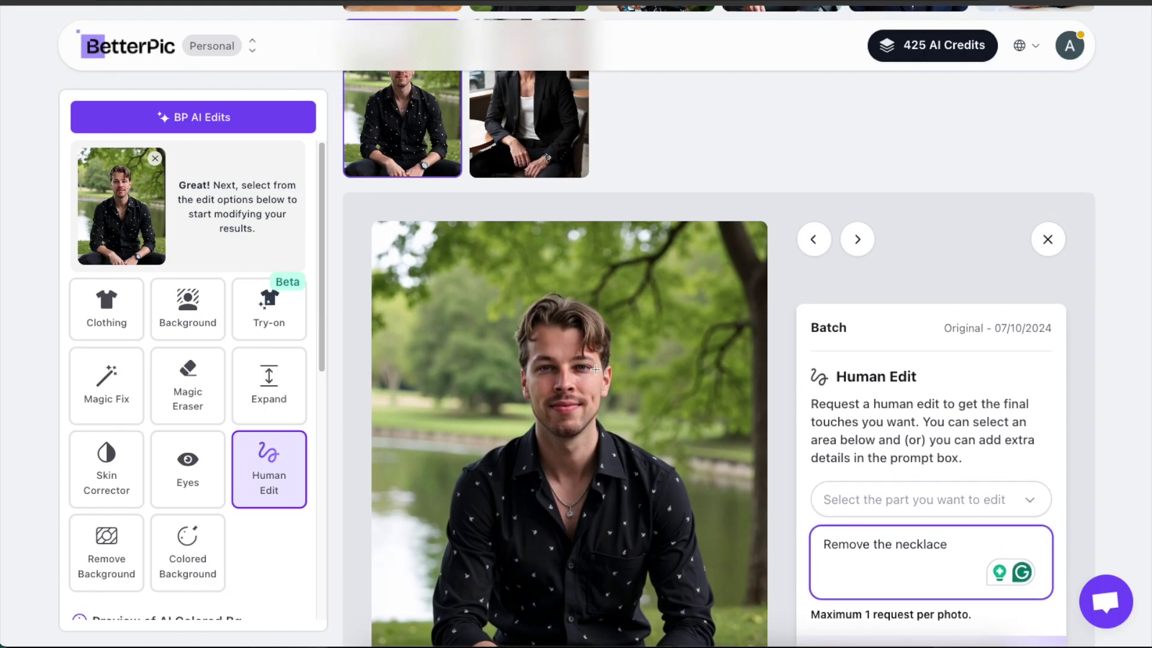
{"action": "left_click", "coordinate": [1047, 240]}
- Return to the AI Clothing batch and expand it to show all its photos
{"action": "scroll", "coordinate": [799, 252], "scroll_direction": "up", "scroll_amount": 15}
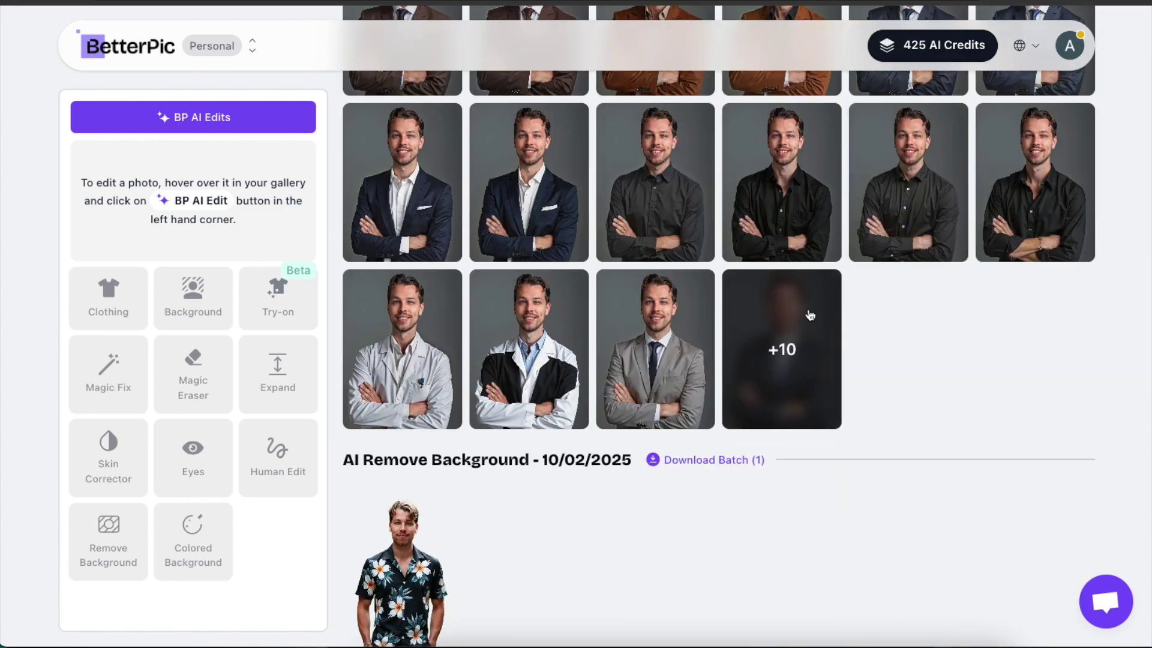
{"action": "left_click", "coordinate": [810, 315]}
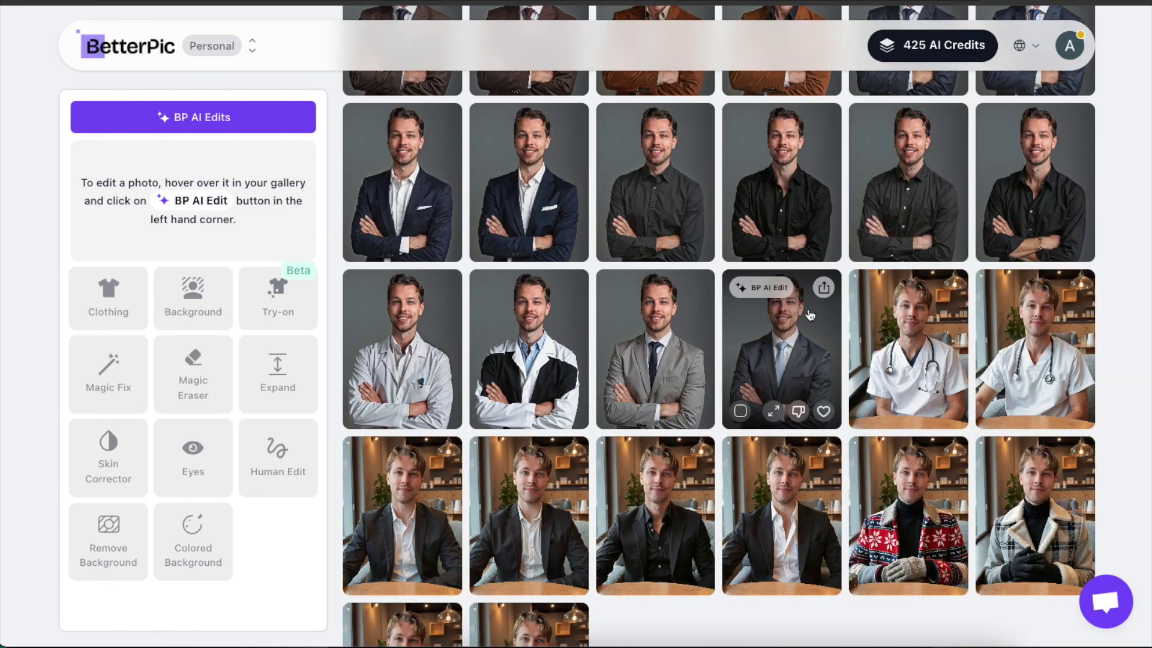
{"action": "scroll", "coordinate": [810, 323], "scroll_direction": "down", "scroll_amount": 4}
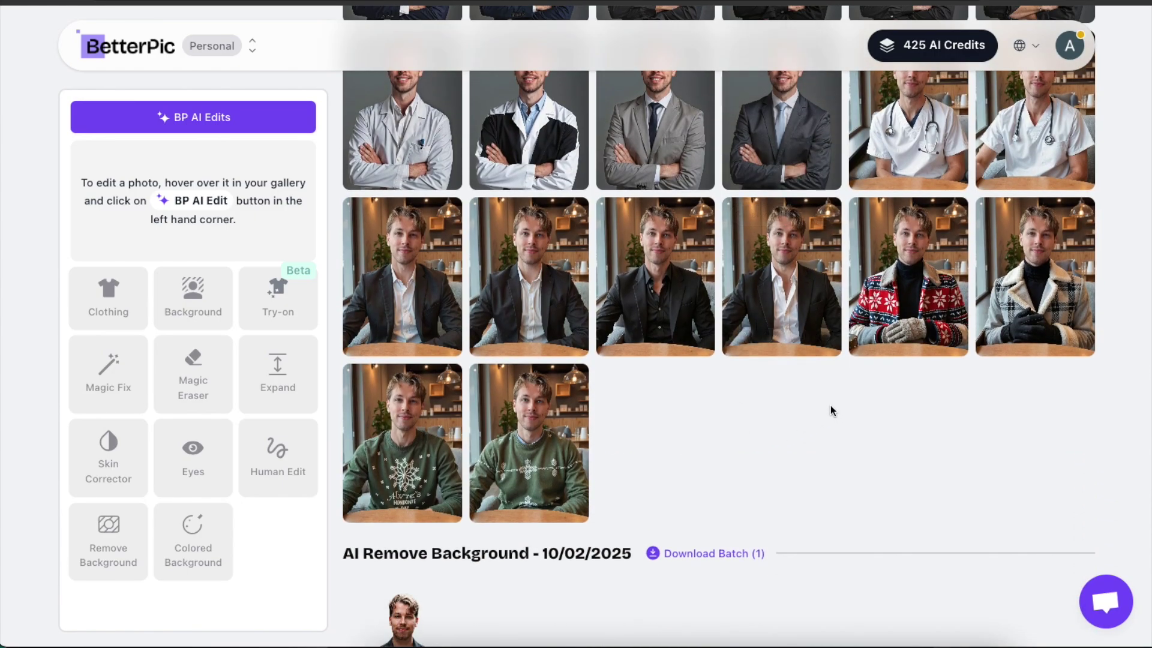
- Open the café photo with black blazer and open white shirt for AI editing, choose Christmas clothing, and close the editor
{"action": "left_click", "coordinate": [786, 289]}
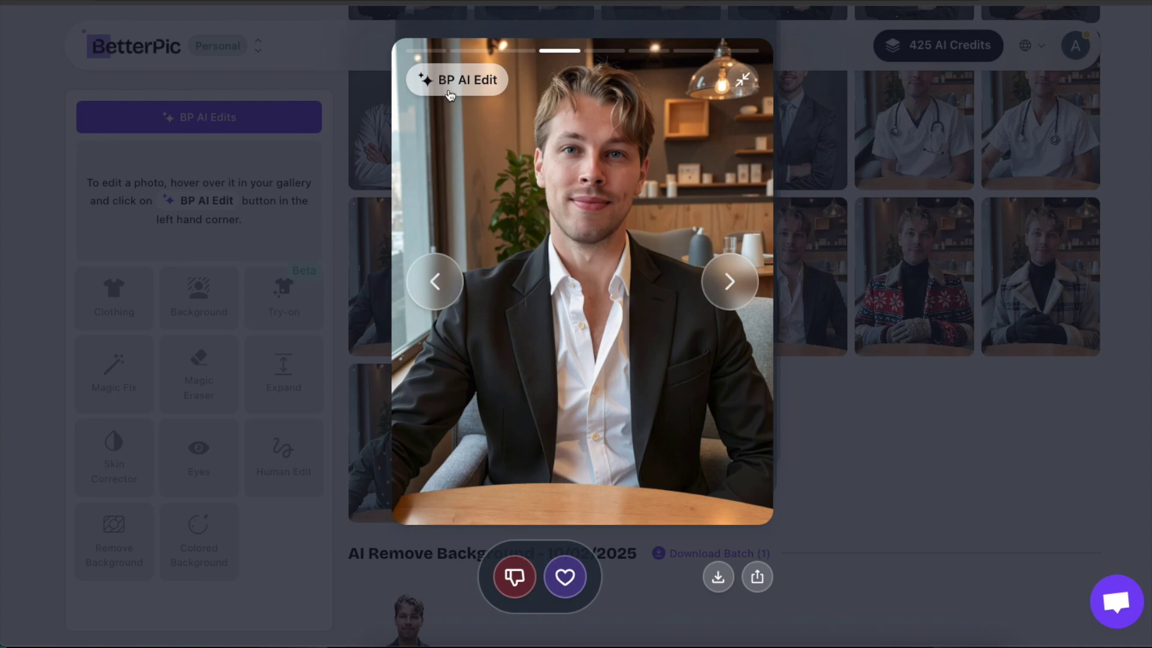
{"action": "left_click", "coordinate": [453, 84]}
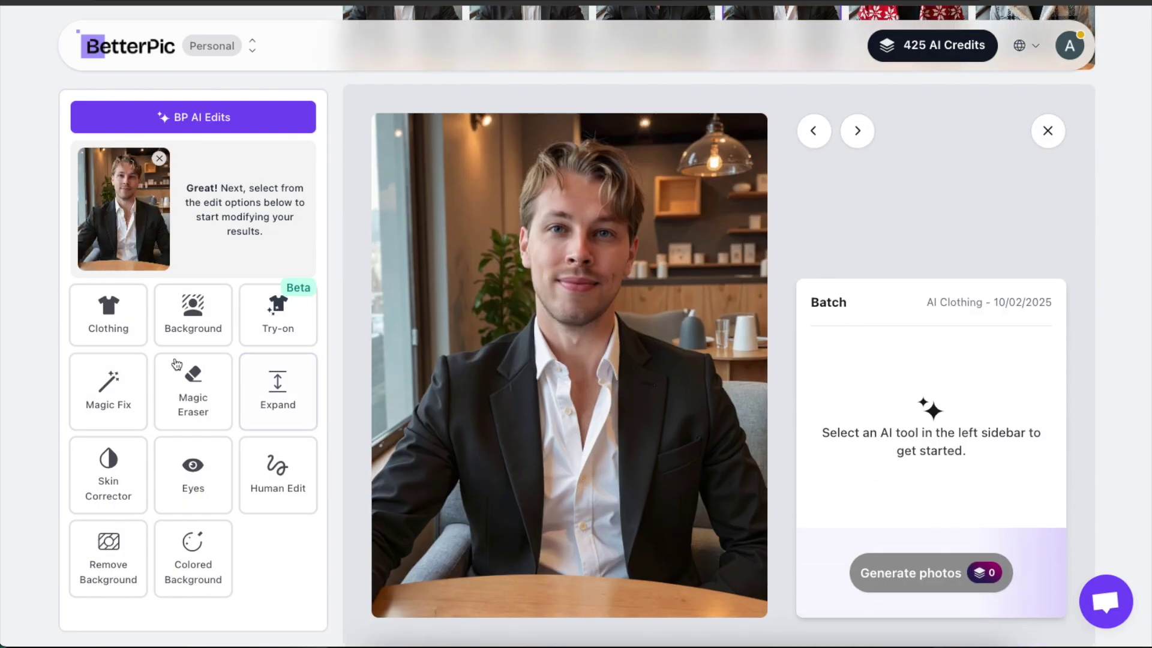
{"action": "left_click", "coordinate": [895, 462]}
{"action": "scroll", "coordinate": [835, 390], "scroll_direction": "down", "scroll_amount": 2}
{"action": "left_click", "coordinate": [906, 395]}
{"action": "left_click", "coordinate": [1047, 131]}
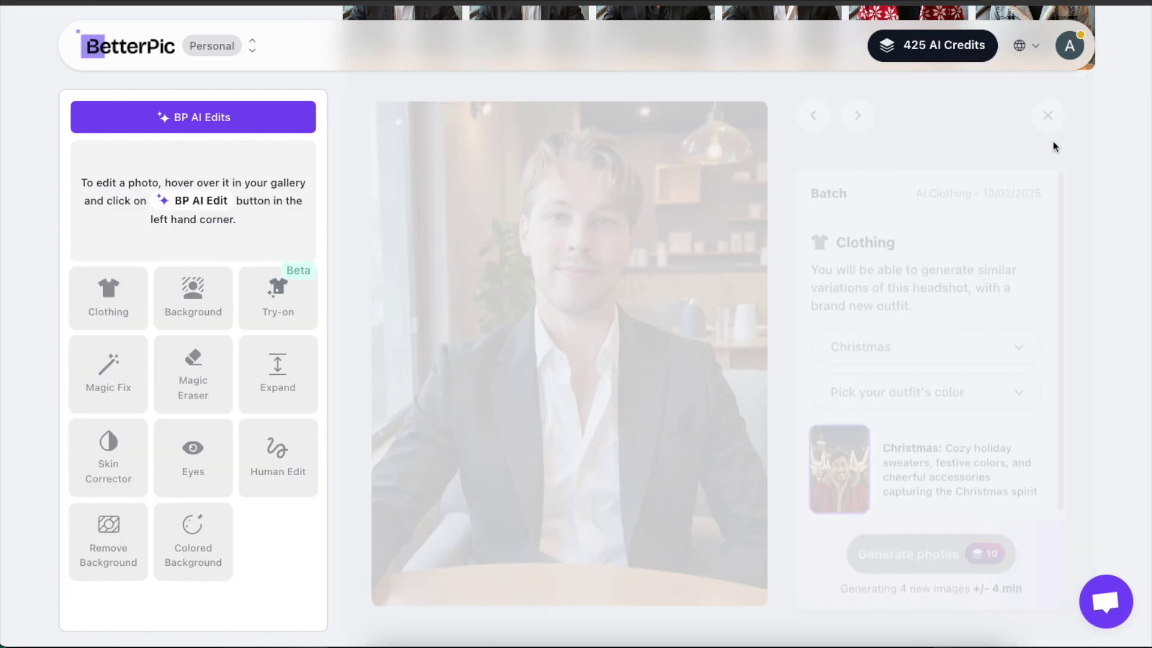
- View enlarged the café photo's winter and Christmas outfit variations, from the red patterned jacket to the green sweaters
{"action": "scroll", "coordinate": [936, 210], "scroll_direction": "up", "scroll_amount": 3}
{"action": "scroll", "coordinate": [900, 235], "scroll_direction": "up", "scroll_amount": 2}
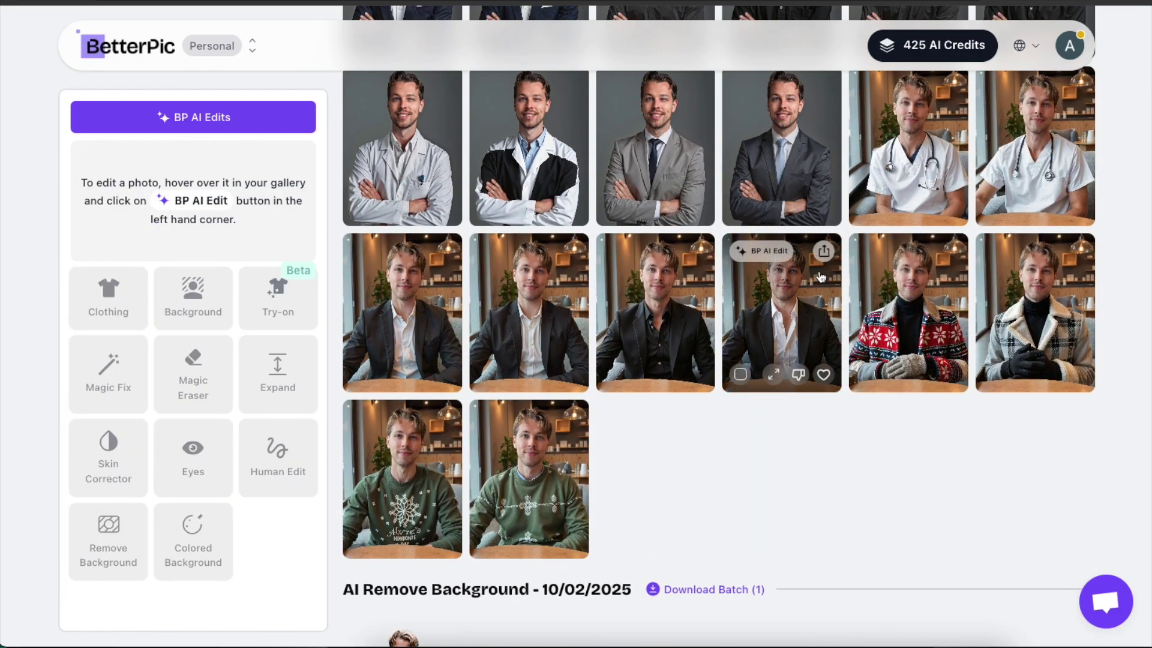
{"action": "left_click", "coordinate": [900, 316]}
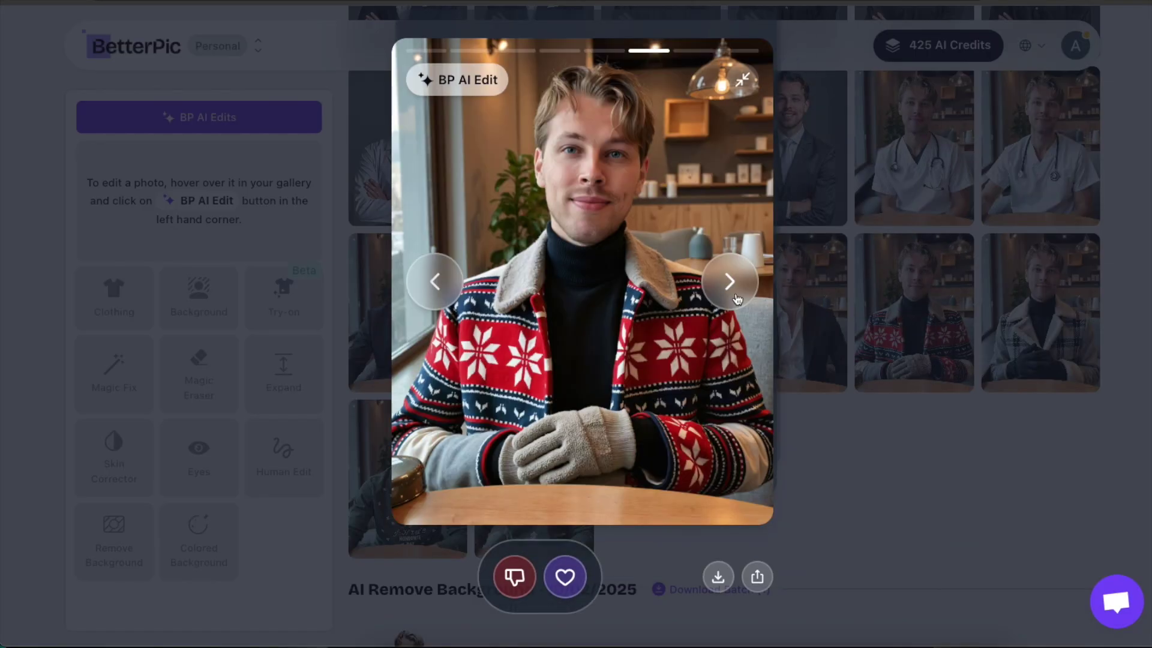
{"action": "left_click", "coordinate": [730, 294]}
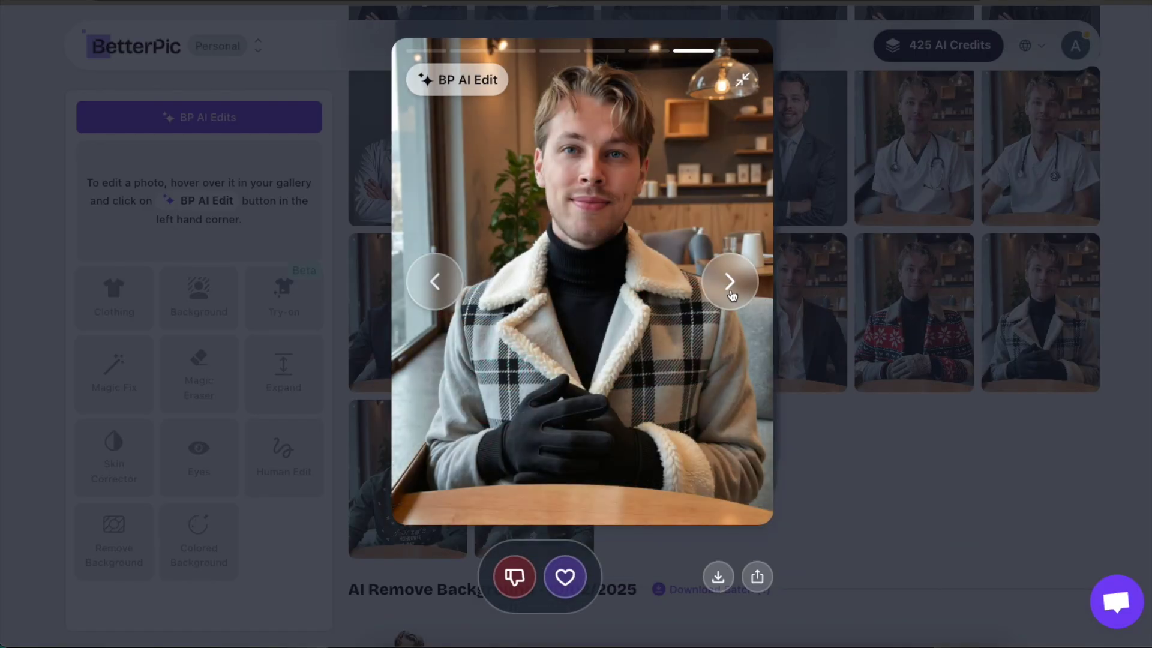
{"action": "left_click", "coordinate": [731, 294]}
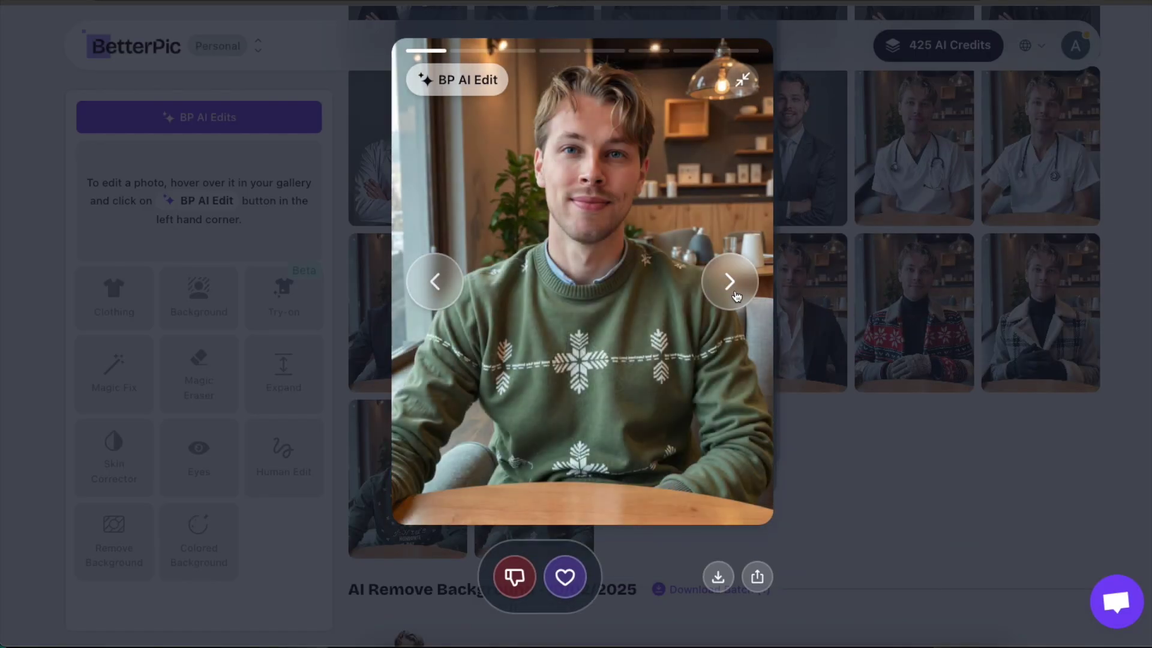
{"action": "left_click", "coordinate": [435, 287]}
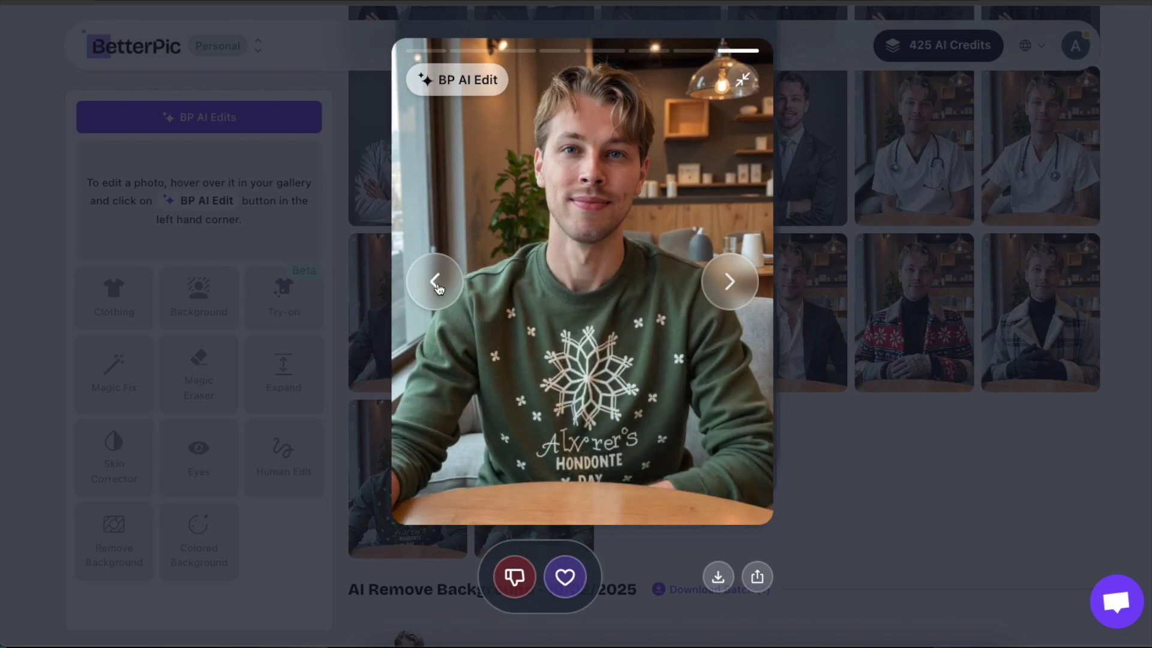
{"action": "left_click", "coordinate": [435, 287]}
{"action": "left_click", "coordinate": [435, 287]}
- Examine the edited photos in the AI Background and AI Clothing batches of the gallery
{"action": "left_click", "coordinate": [277, 290]}
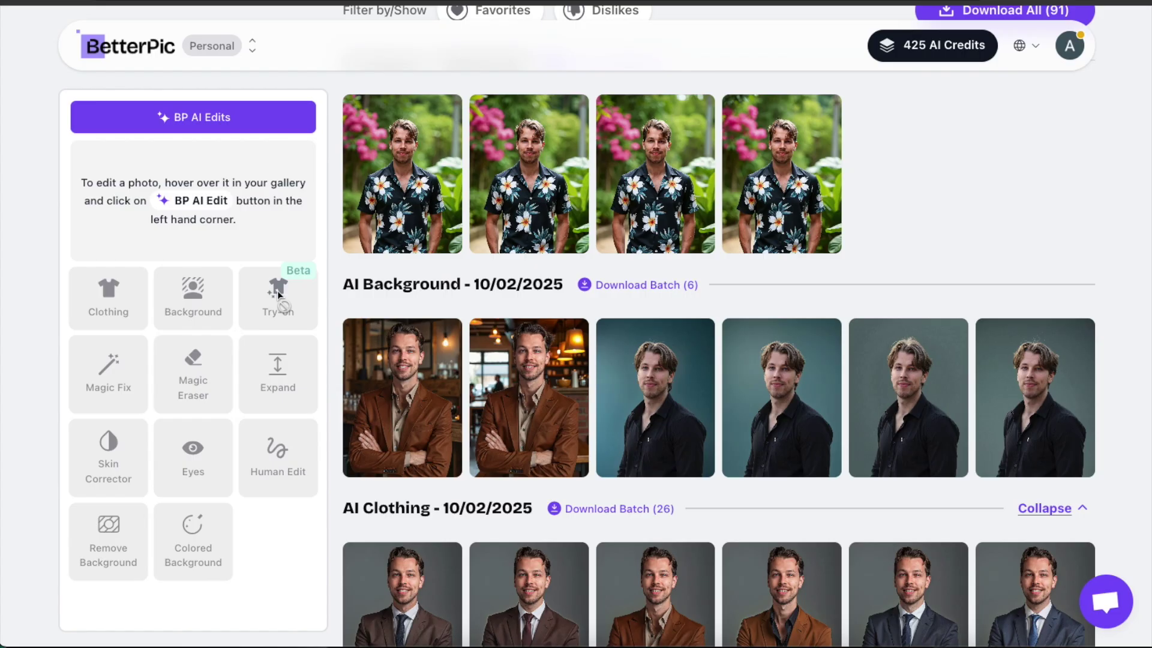
{"action": "scroll", "coordinate": [276, 300], "scroll_direction": "down", "scroll_amount": 2}
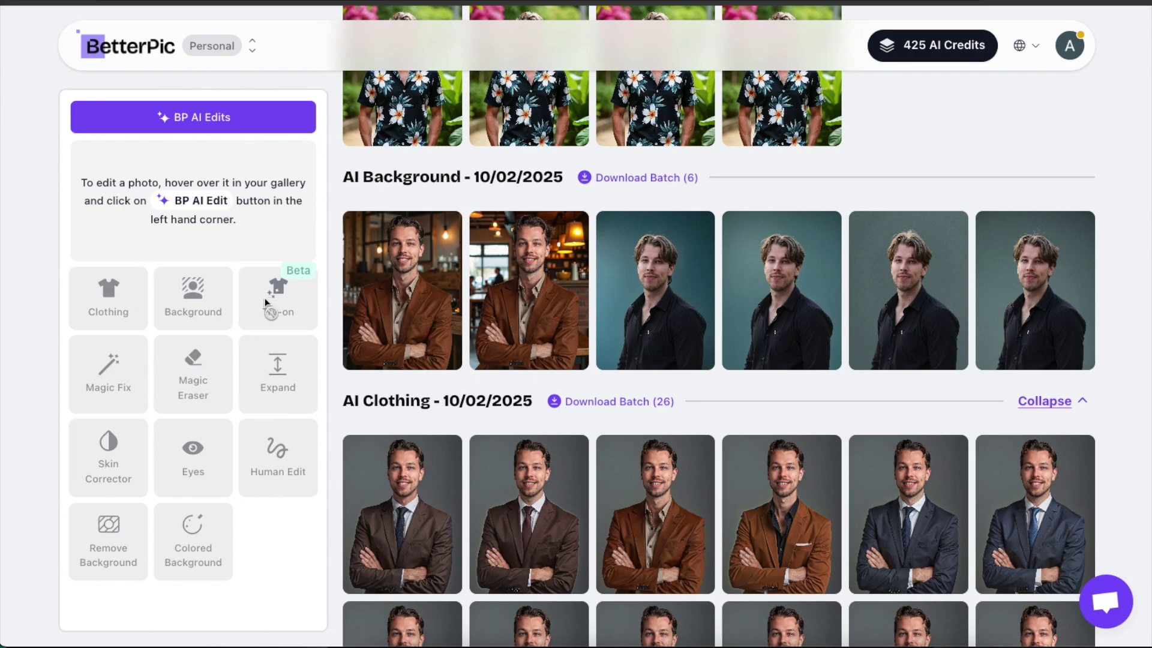
{"action": "scroll", "coordinate": [272, 298], "scroll_direction": "down", "scroll_amount": 8}
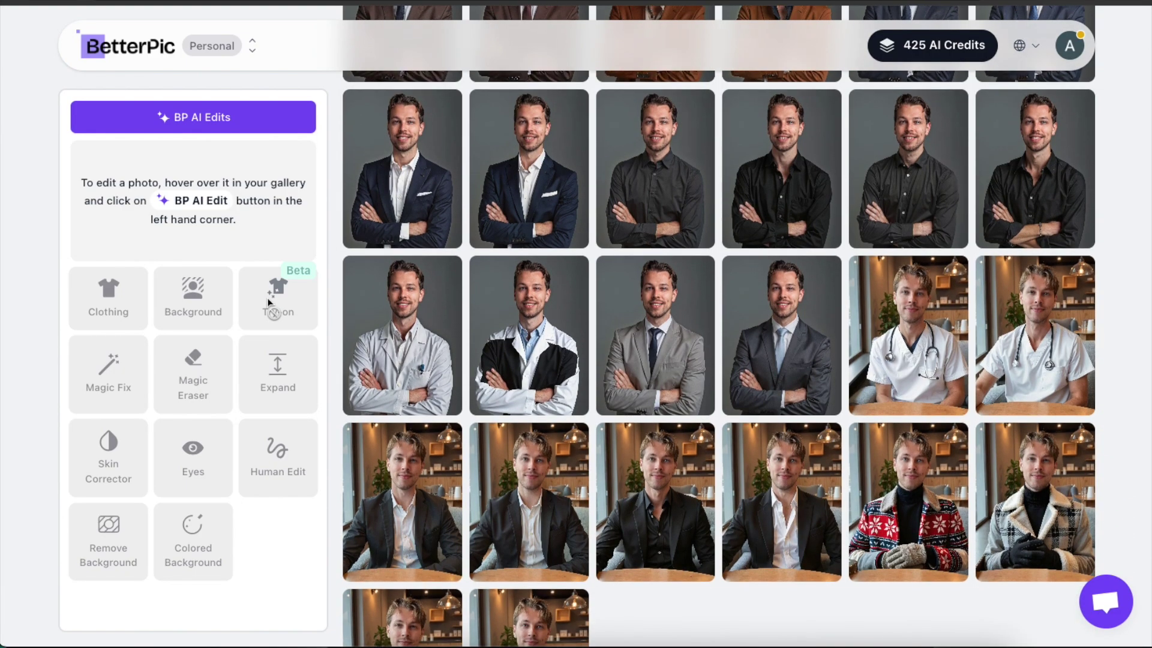
{"action": "scroll", "coordinate": [373, 257], "scroll_direction": "down", "scroll_amount": 1}
{"action": "mouse_move", "coordinate": [372, 258]}
{"action": "scroll", "coordinate": [374, 259], "scroll_direction": "down", "scroll_amount": 1}
{"action": "scroll", "coordinate": [373, 258], "scroll_direction": "down", "scroll_amount": 1}
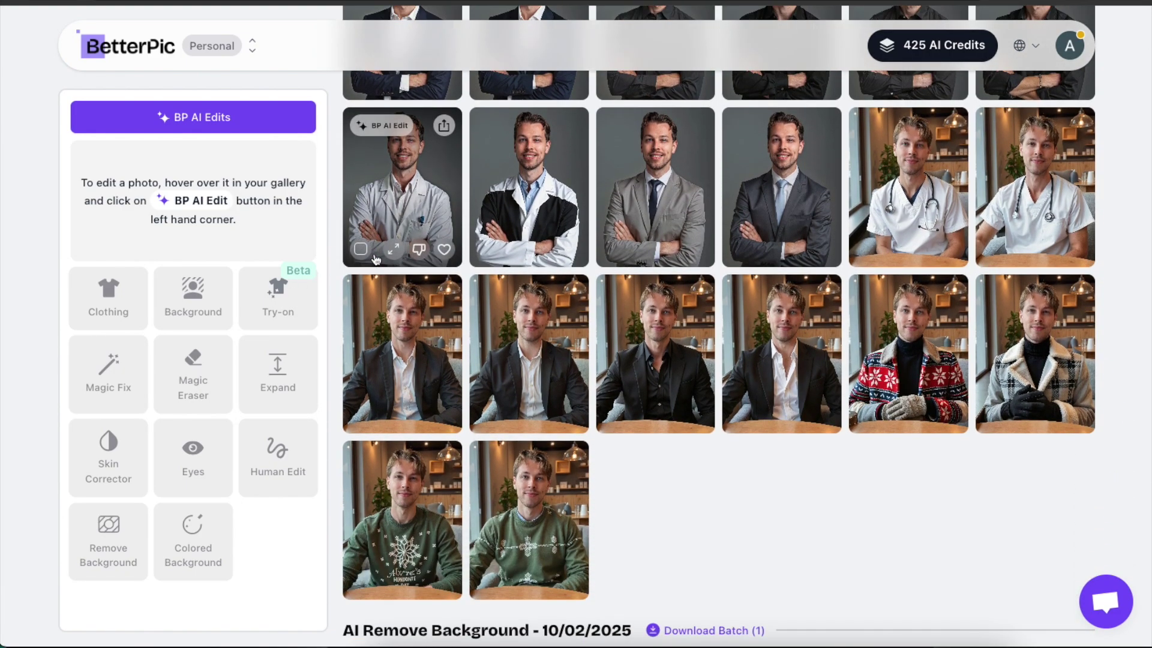
{"action": "scroll", "coordinate": [277, 459], "scroll_direction": "down", "scroll_amount": 1}
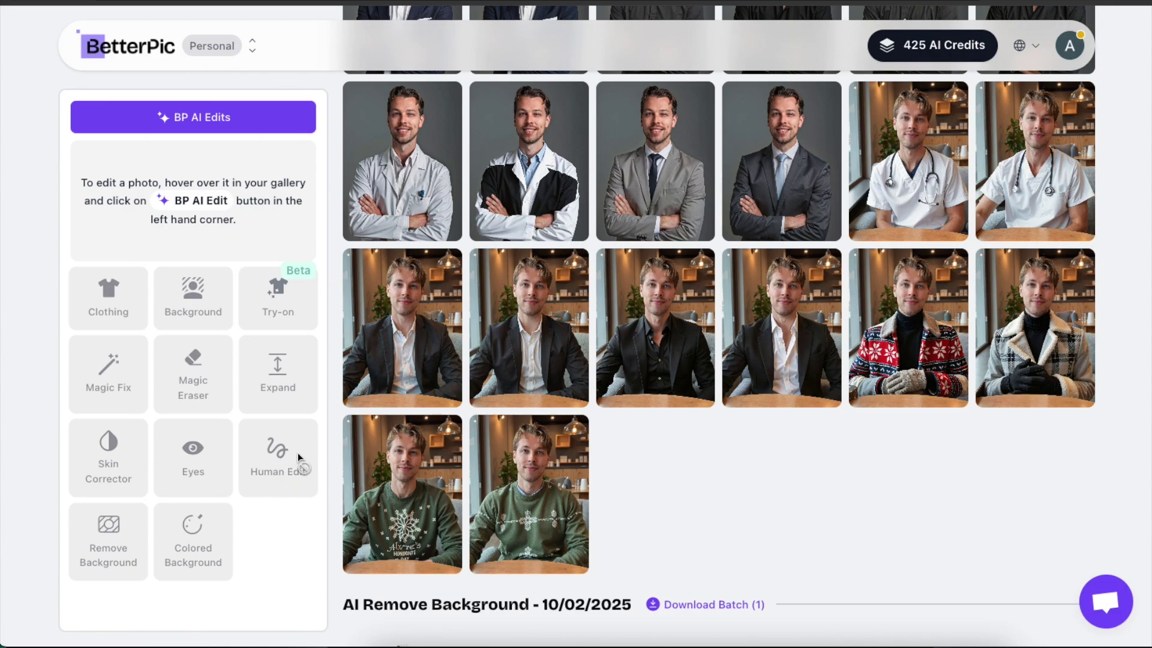
{"action": "scroll", "coordinate": [722, 456], "scroll_direction": "up", "scroll_amount": 1}
{"action": "scroll", "coordinate": [722, 456], "scroll_direction": "up", "scroll_amount": 8}
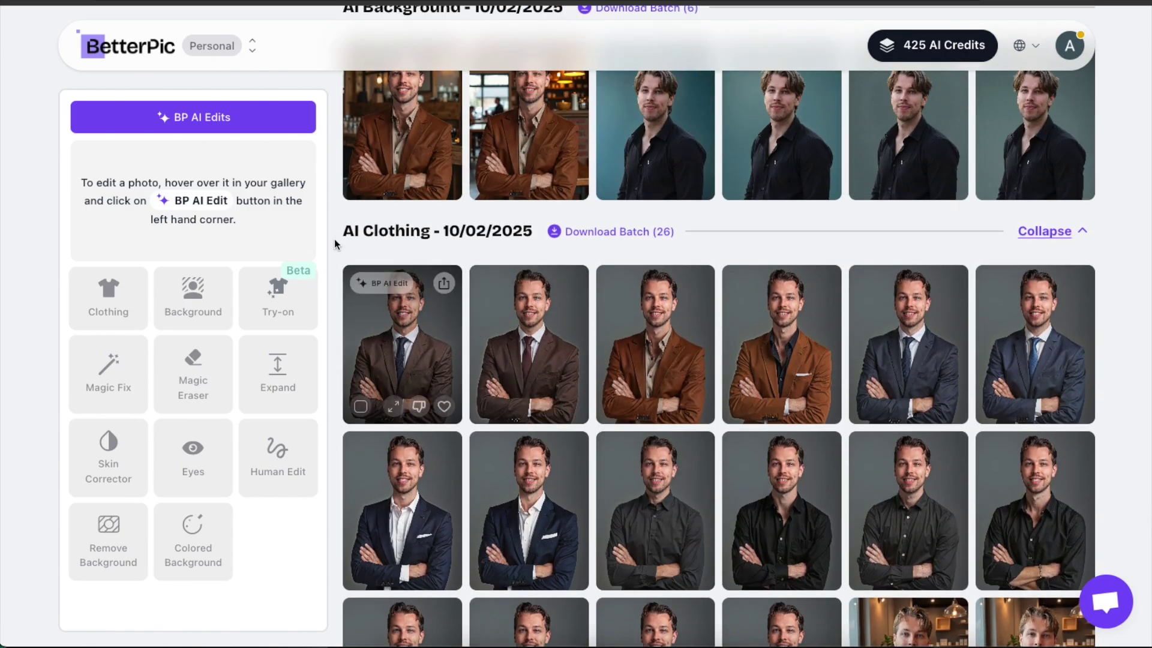
{"action": "scroll", "coordinate": [334, 240], "scroll_direction": "up", "scroll_amount": 4}
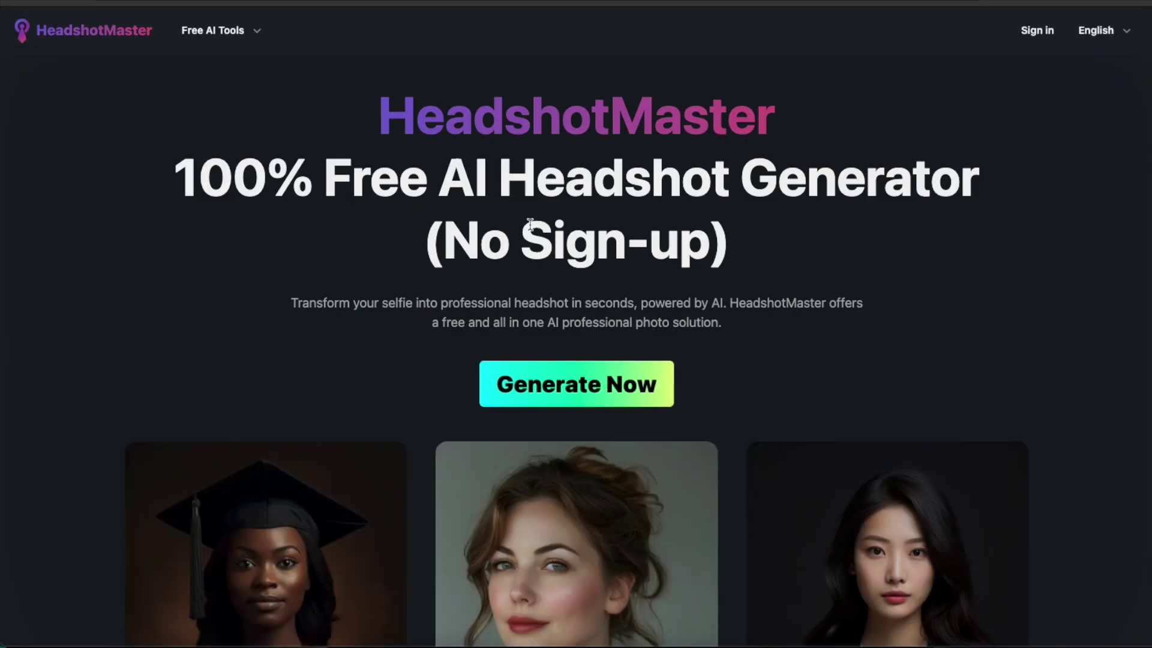
- Switch to HeadshotMaster and start generating a headshot with gender Male and the Professional 2 style
{"action": "left_click", "coordinate": [585, 378]}
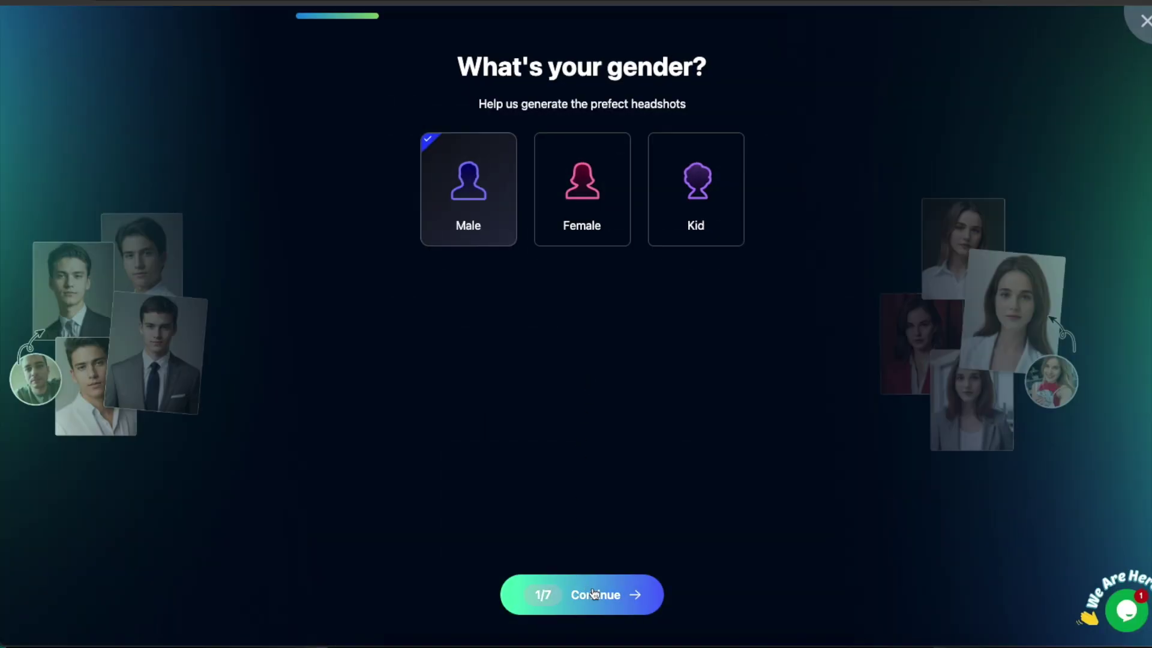
{"action": "left_click", "coordinate": [594, 594]}
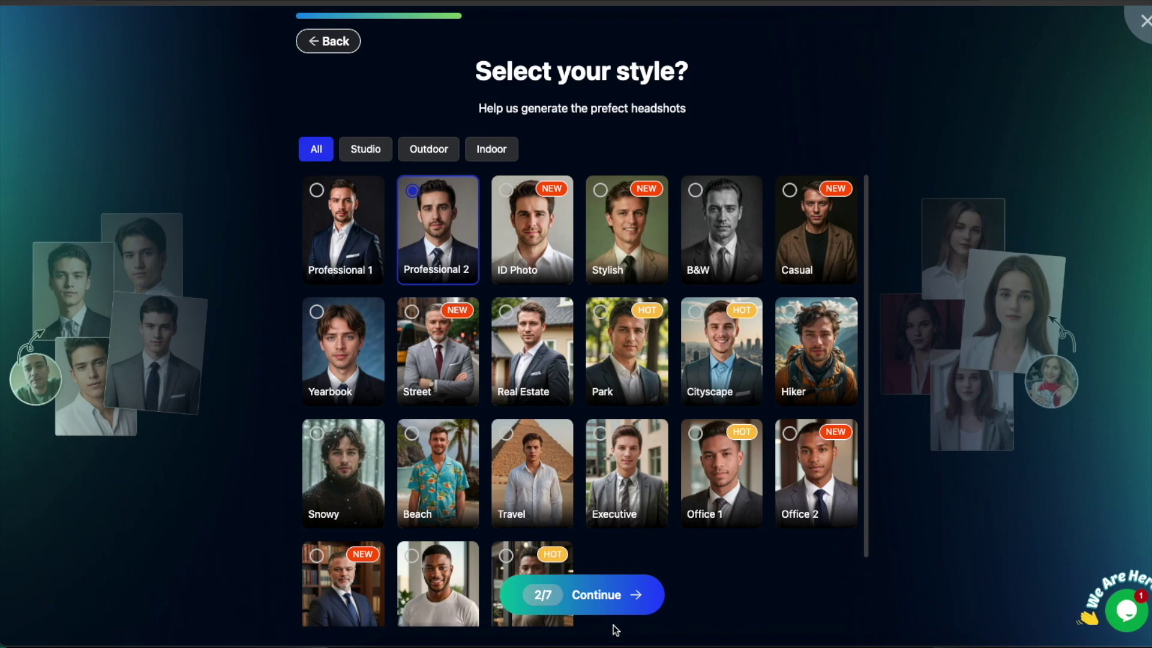
{"action": "left_click", "coordinate": [603, 597]}
{"action": "left_click", "coordinate": [510, 239]}
{"action": "left_click", "coordinate": [586, 594]}
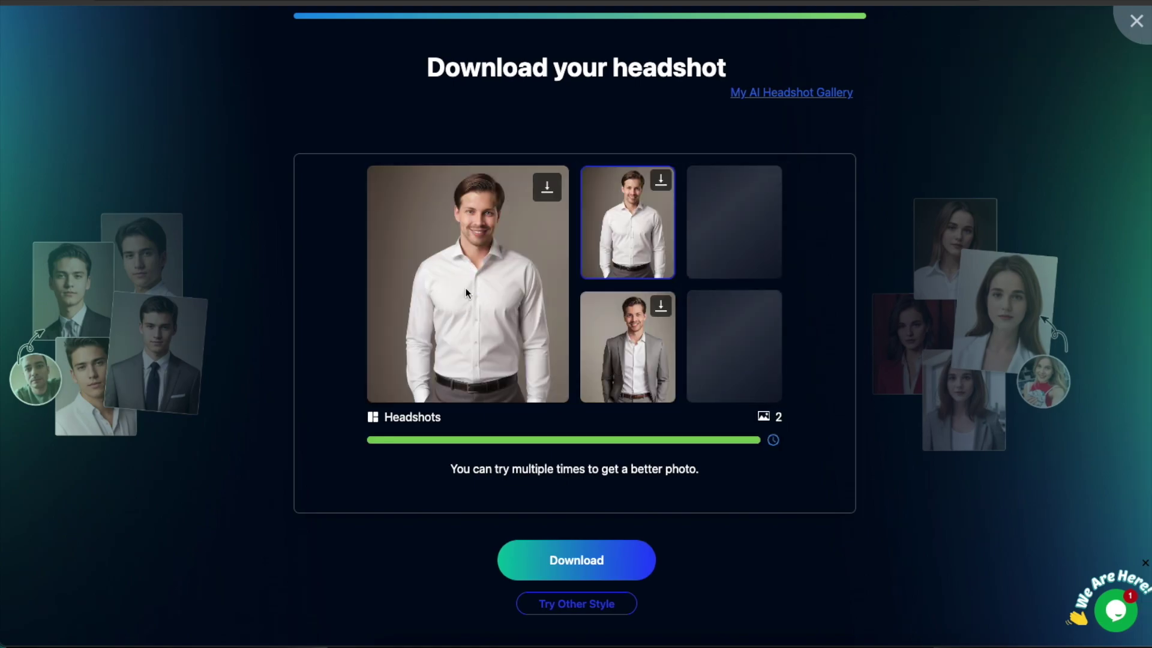
- Inspect the generated white-shirt headshot enlarged, zooming in on the face, and close the viewer
{"action": "left_click", "coordinate": [467, 294]}
{"action": "scroll", "coordinate": [579, 227], "scroll_direction": "up", "scroll_amount": 4}
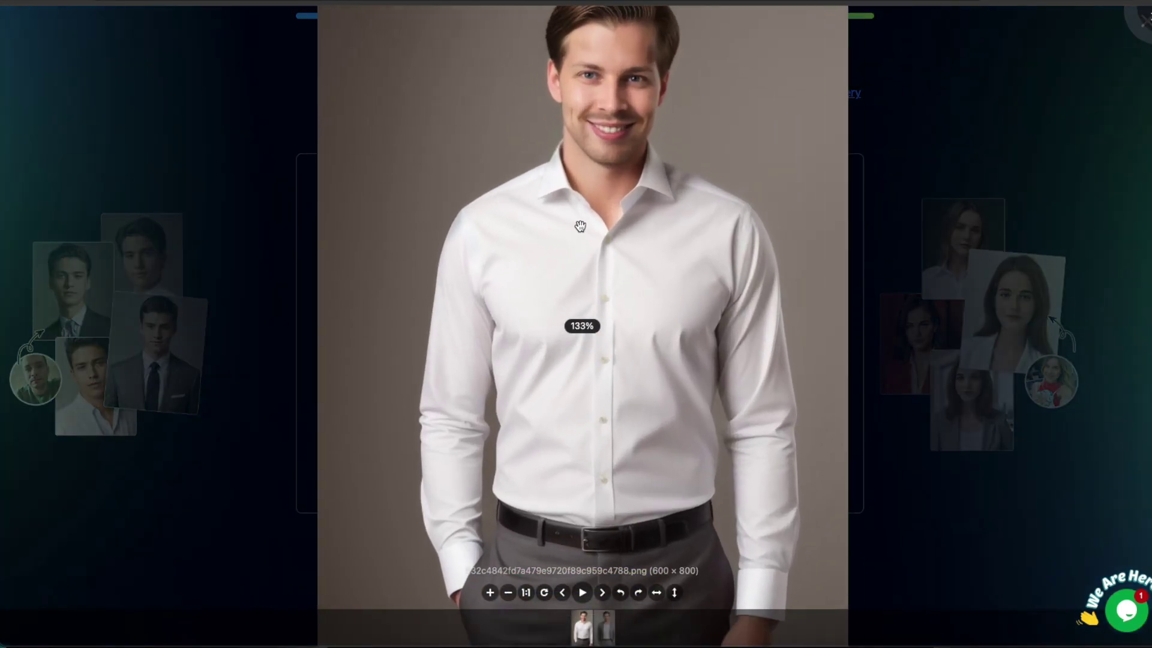
{"action": "scroll", "coordinate": [661, 82], "scroll_direction": "down", "scroll_amount": 2}
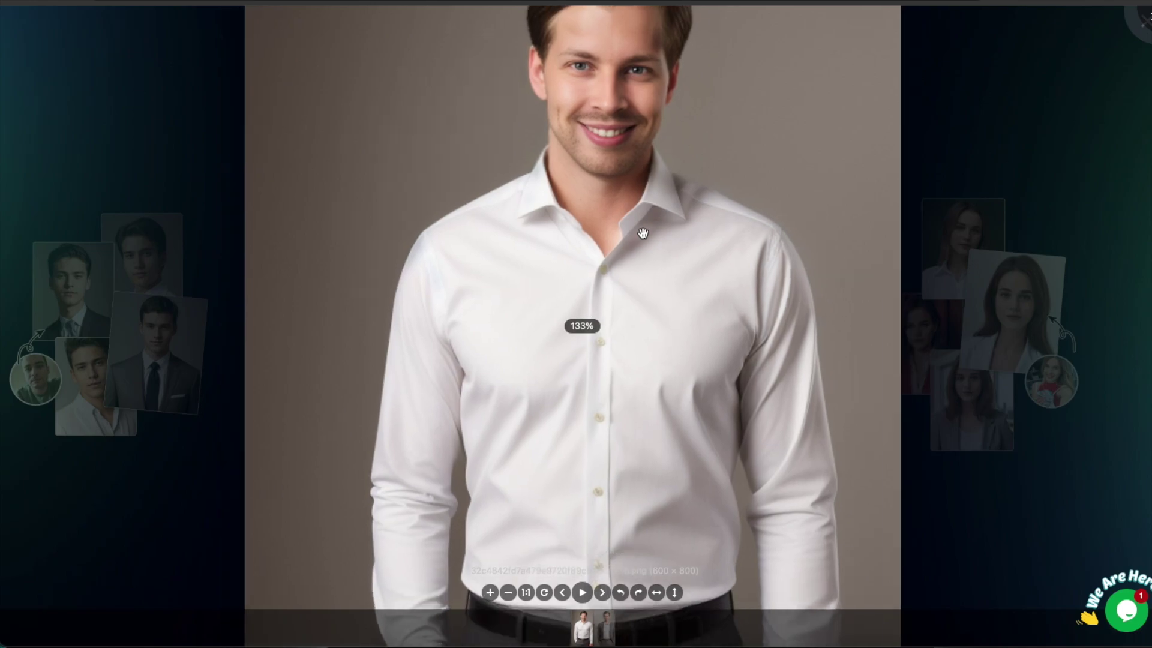
{"action": "scroll", "coordinate": [644, 96], "scroll_direction": "up", "scroll_amount": 5}
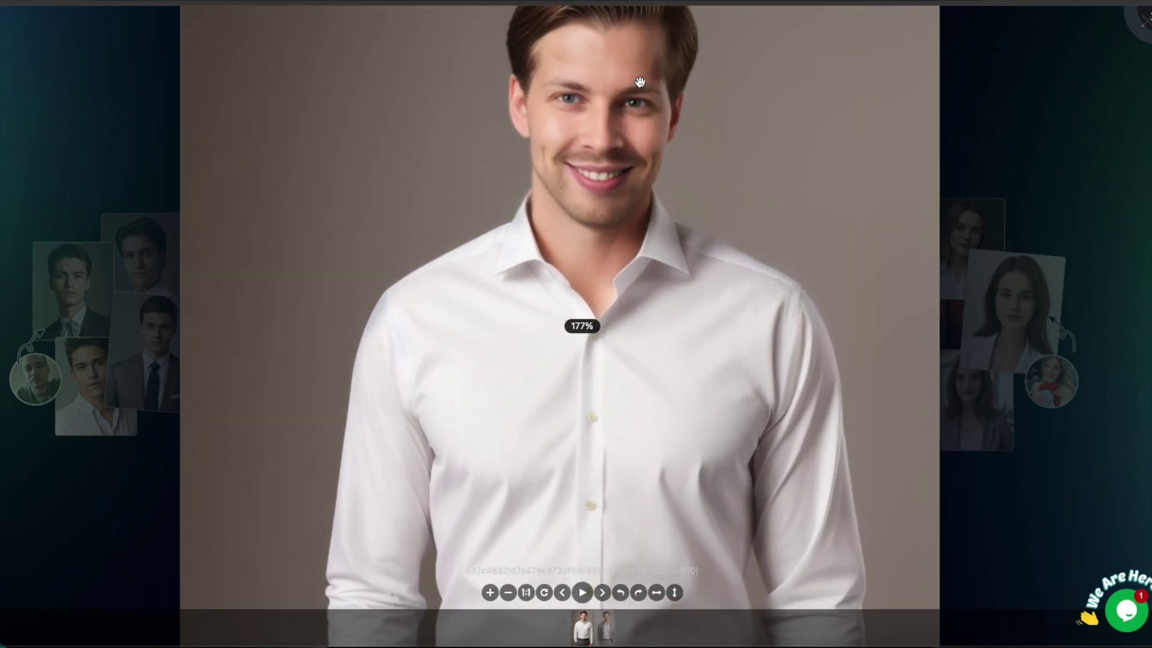
{"action": "scroll", "coordinate": [636, 111], "scroll_direction": "down", "scroll_amount": 4}
{"action": "key", "text": "Escape"}
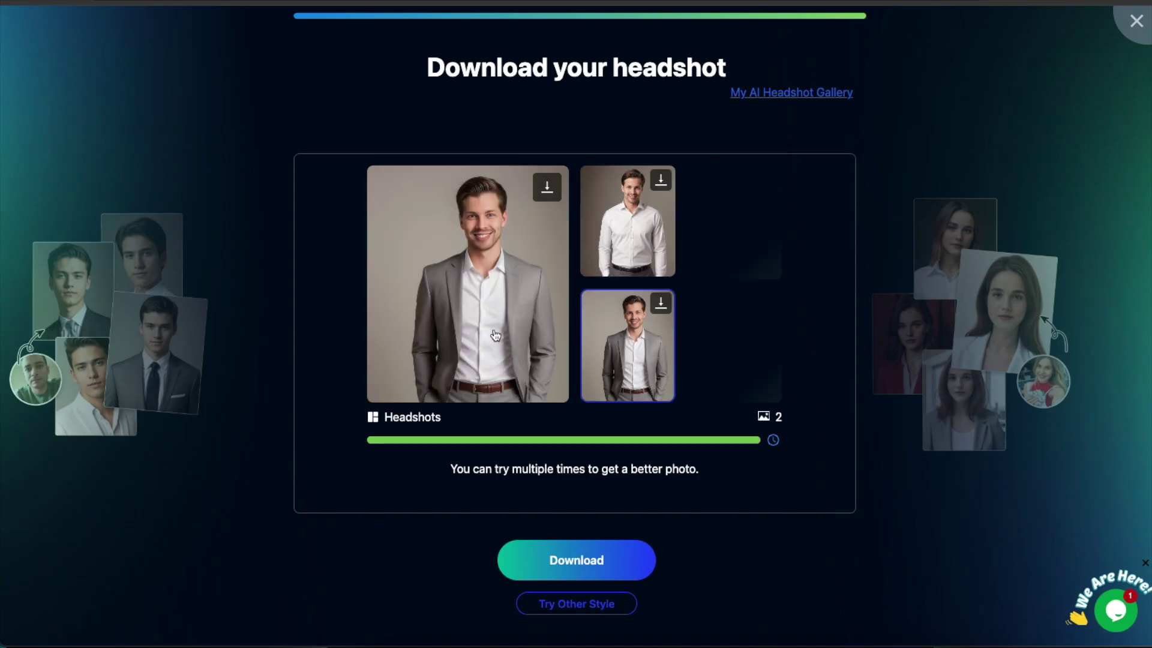
- Open the grey-blazer headshot enlarged and examine the face and outfit at different zoom levels
{"action": "left_click", "coordinate": [629, 366]}
{"action": "scroll", "coordinate": [645, 158], "scroll_direction": "up", "scroll_amount": 1}
{"action": "scroll", "coordinate": [645, 157], "scroll_direction": "up", "scroll_amount": 10}
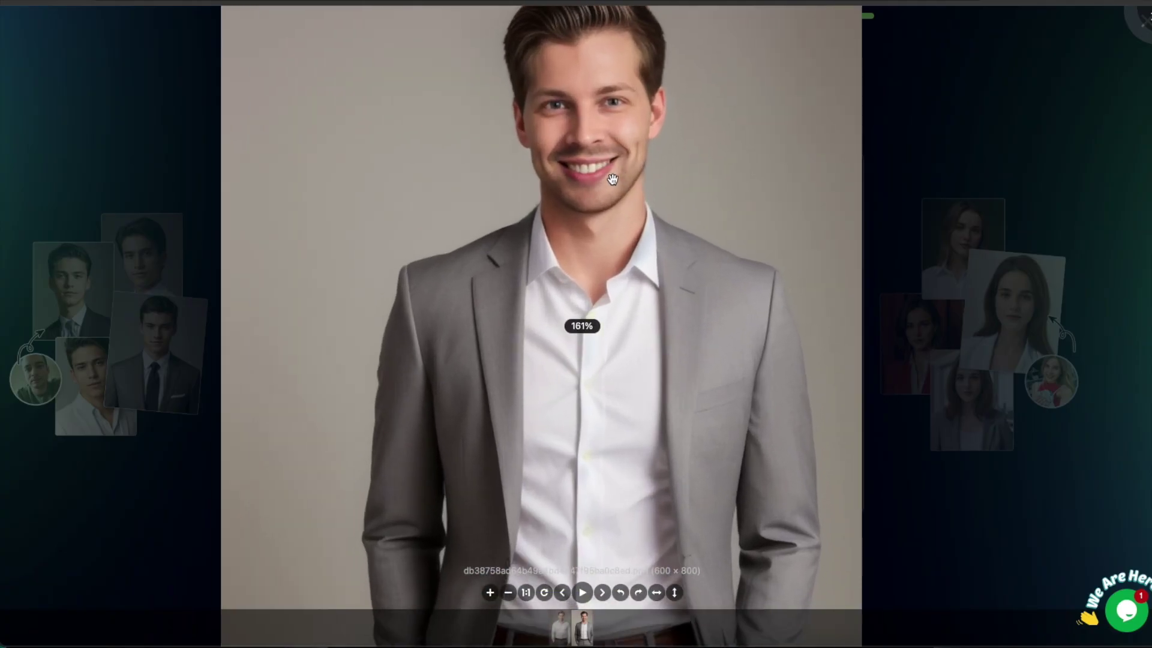
{"action": "scroll", "coordinate": [678, 262], "scroll_direction": "down", "scroll_amount": 5}
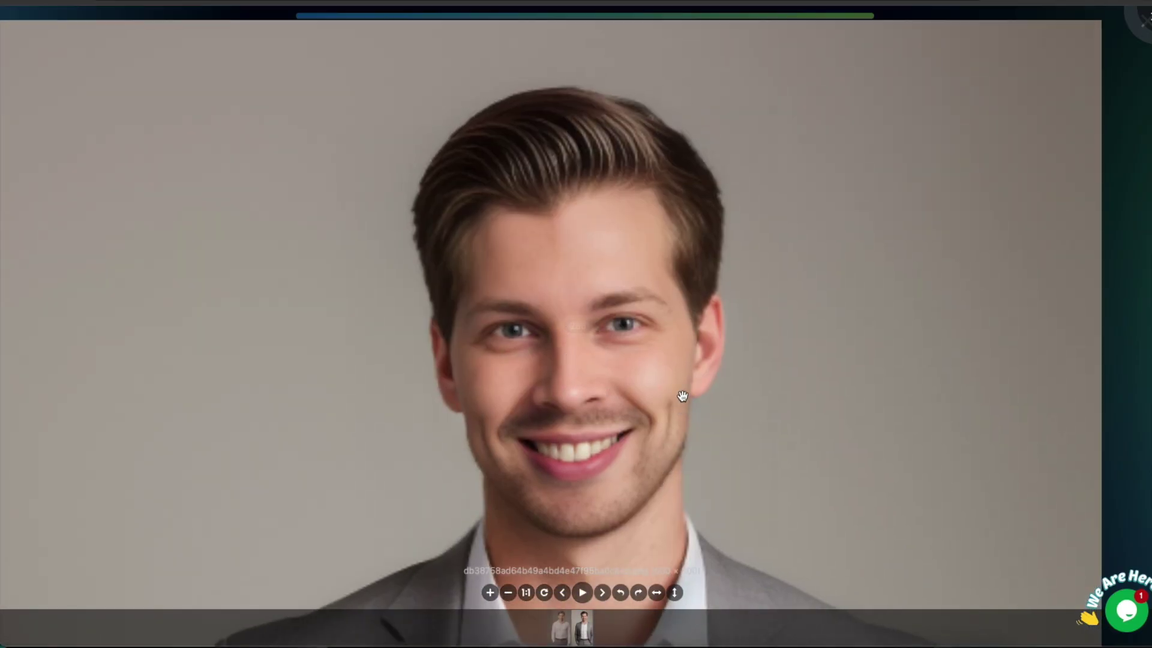
{"action": "left_click_drag", "start_coordinate": [699, 311], "coordinate": [692, 286]}
{"action": "scroll", "coordinate": [696, 298], "scroll_direction": "down", "scroll_amount": 1}
{"action": "scroll", "coordinate": [693, 290], "scroll_direction": "down", "scroll_amount": 2}
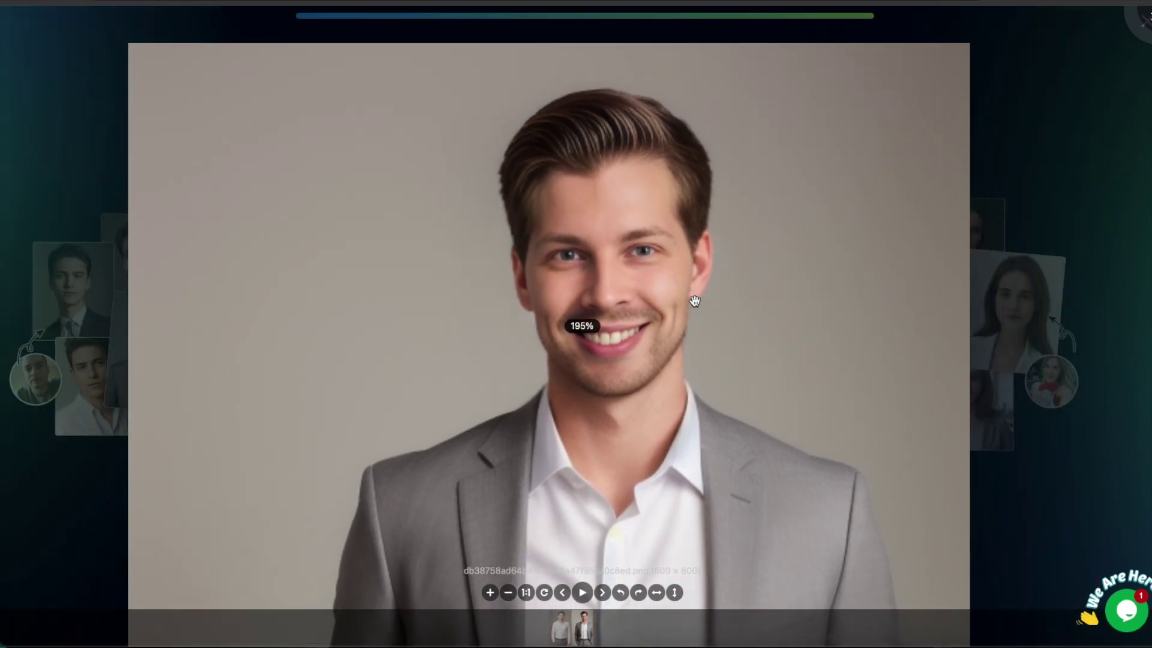
{"action": "scroll", "coordinate": [728, 262], "scroll_direction": "down", "scroll_amount": 1}
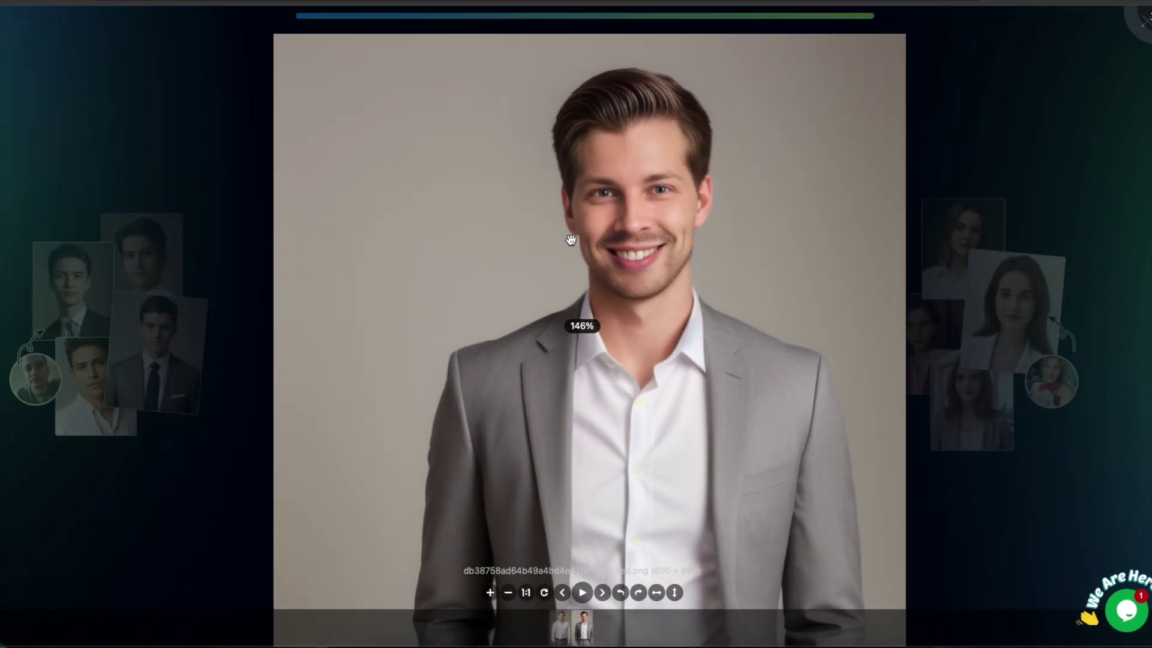
{"action": "scroll", "coordinate": [594, 252], "scroll_direction": "down", "scroll_amount": 4}
{"action": "scroll", "coordinate": [685, 302], "scroll_direction": "up", "scroll_amount": 6}
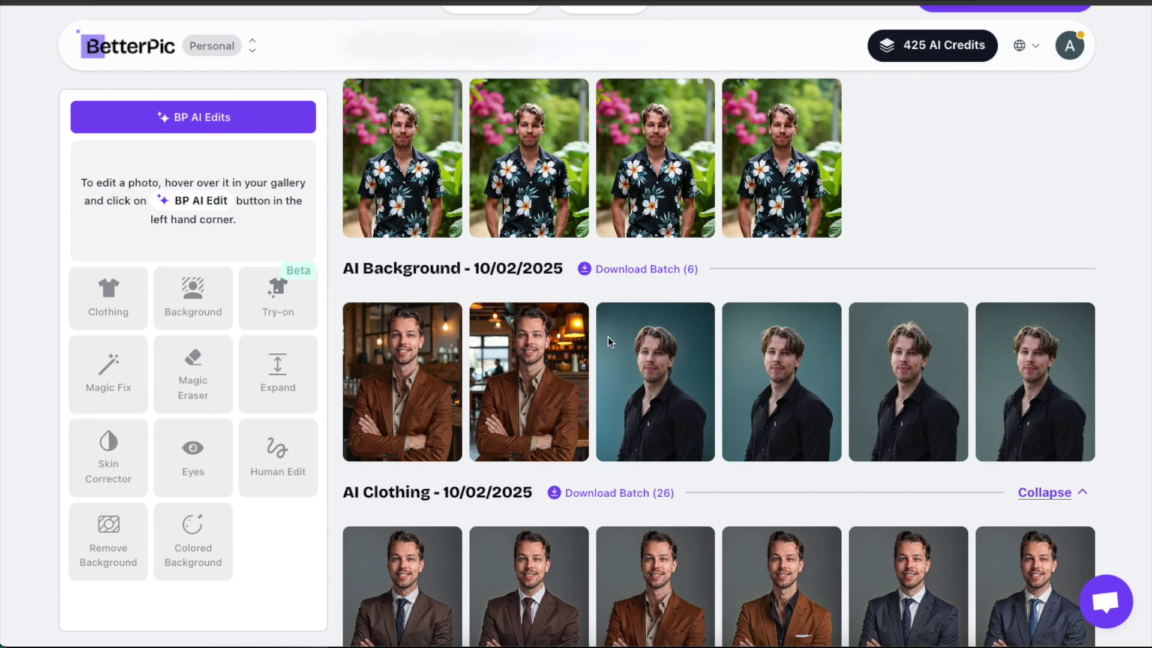
- Switch to the BetterPic gallery, expand the Original - 07/10/2024 batch and look through its photos
{"action": "scroll", "coordinate": [617, 388], "scroll_direction": "down", "scroll_amount": 20}
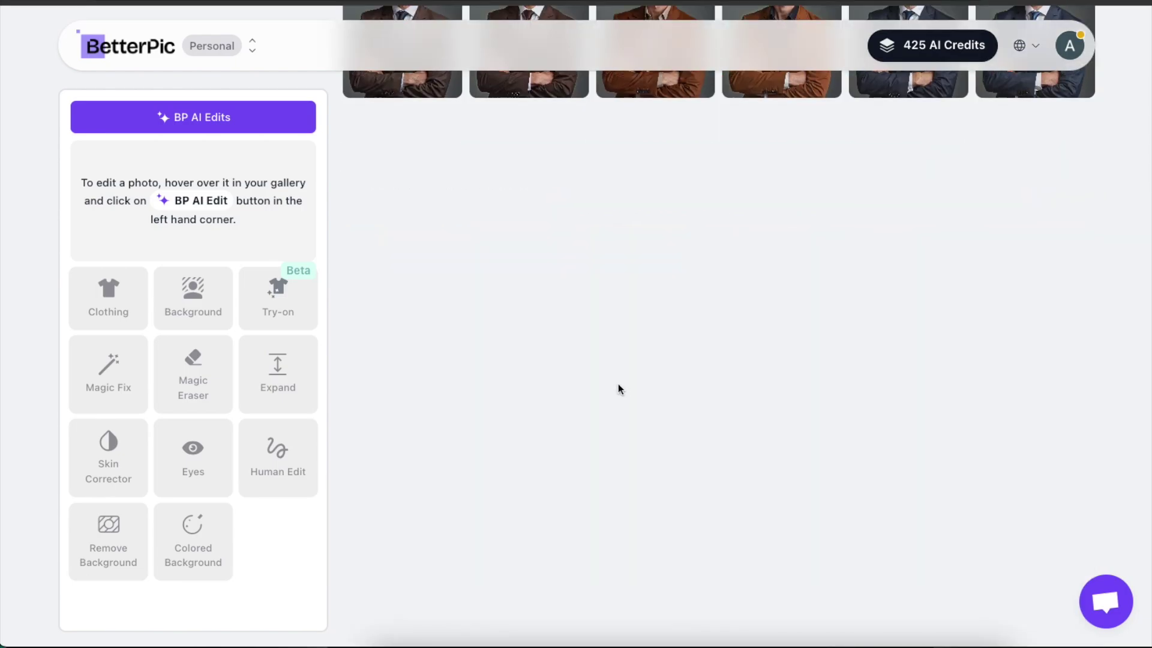
{"action": "scroll", "coordinate": [620, 390], "scroll_direction": "down", "scroll_amount": 7}
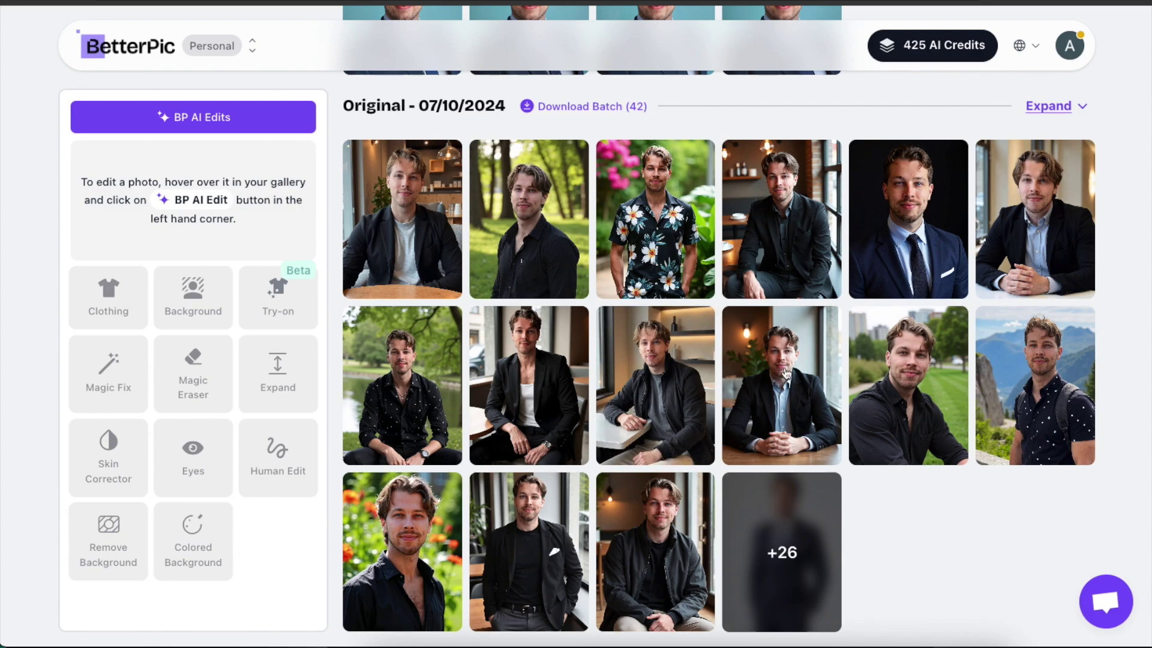
{"action": "left_click", "coordinate": [781, 552]}
{"action": "scroll", "coordinate": [704, 308], "scroll_direction": "down", "scroll_amount": 3}
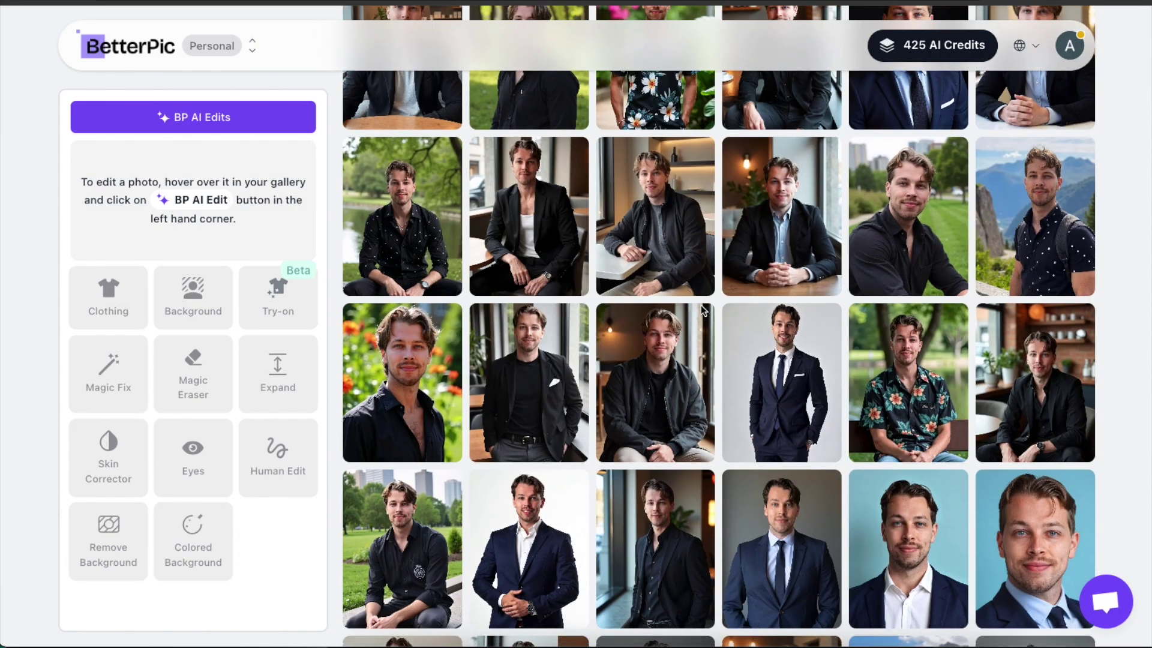
{"action": "scroll", "coordinate": [703, 308], "scroll_direction": "down", "scroll_amount": 1}
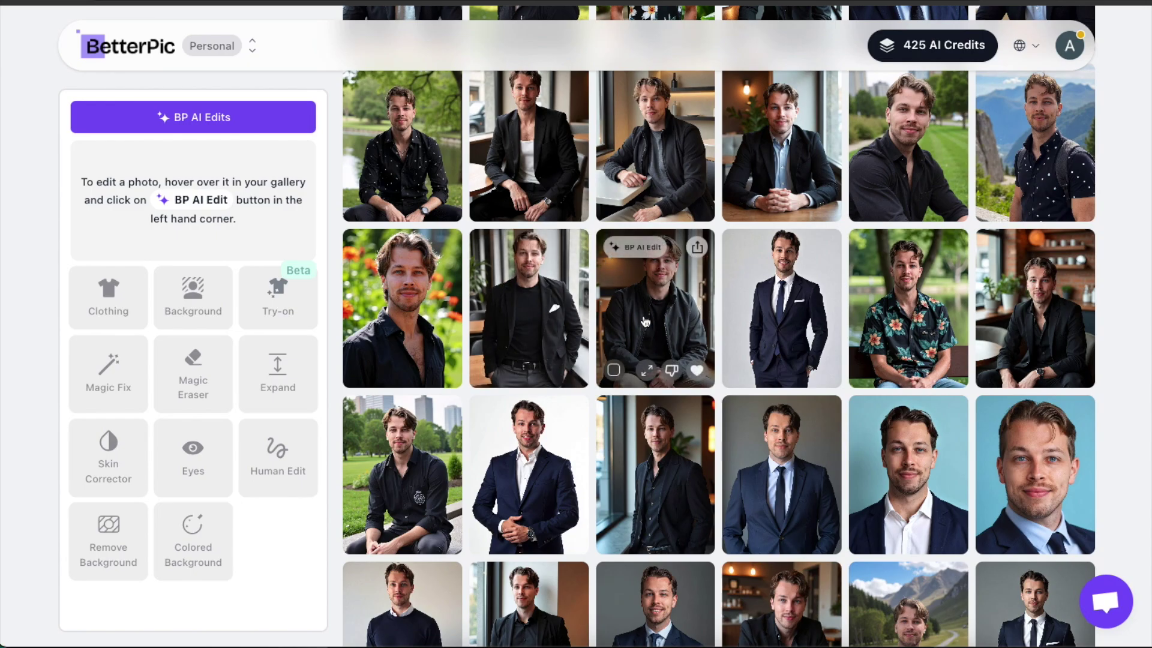
{"action": "scroll", "coordinate": [653, 270], "scroll_direction": "down", "scroll_amount": 4}
{"action": "scroll", "coordinate": [834, 371], "scroll_direction": "up", "scroll_amount": 7}
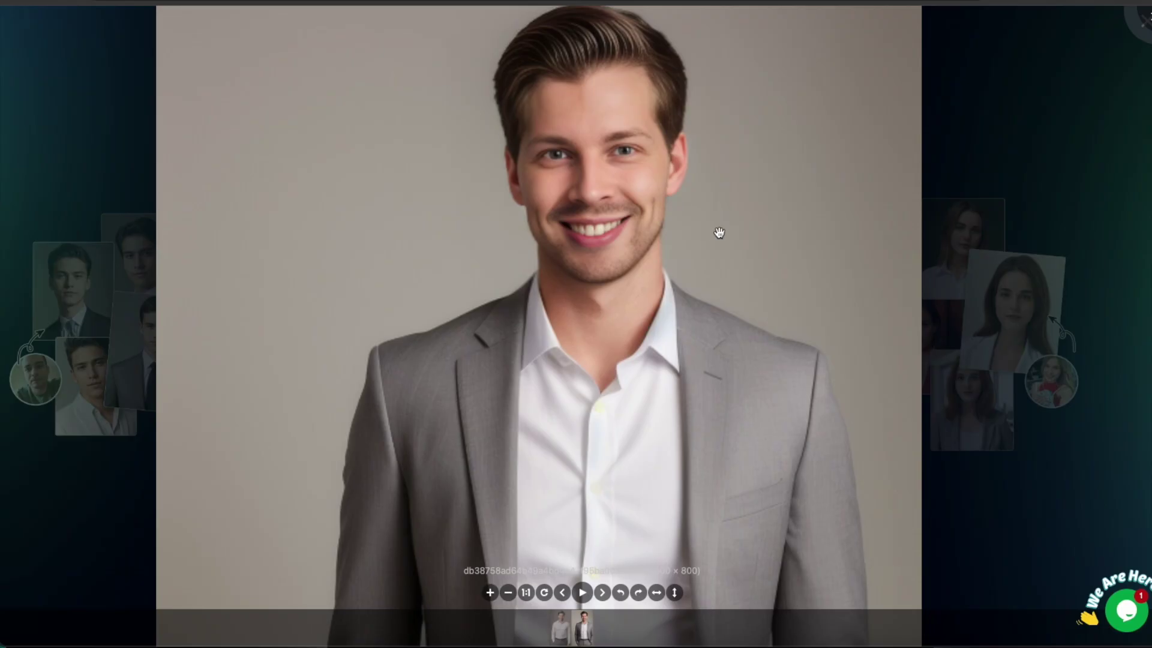
- Return to HeadshotMaster, inspect the grey-blazer headshot close up and at full size, and close the viewer
{"action": "scroll", "coordinate": [719, 232], "scroll_direction": "up", "scroll_amount": 3}
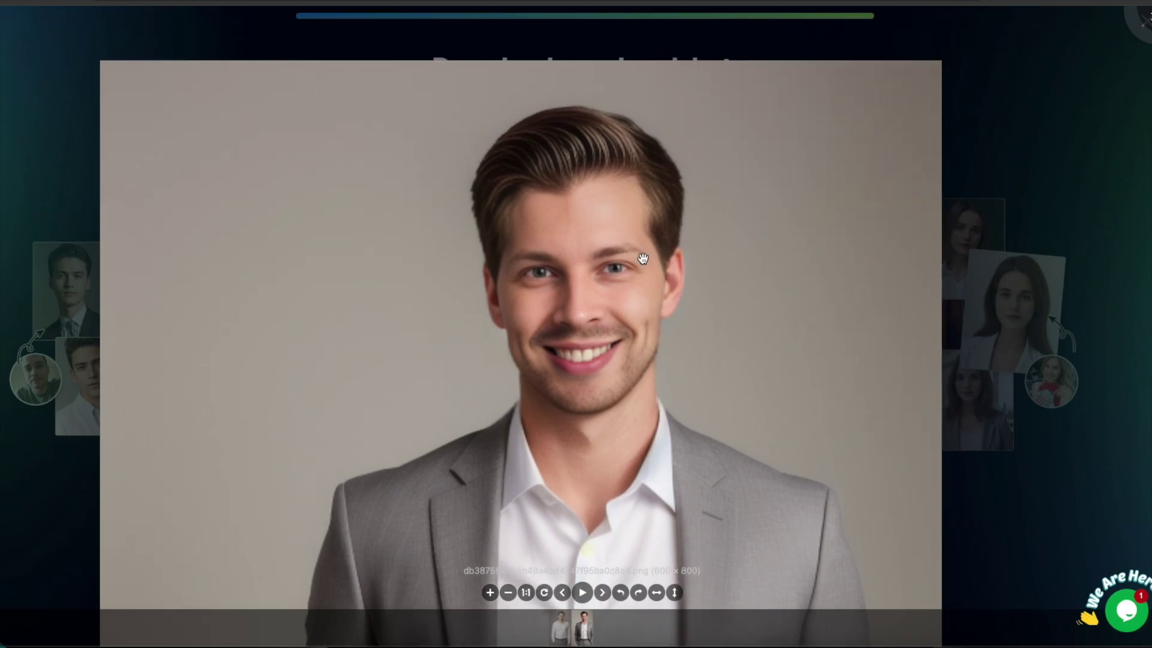
{"action": "key", "text": "Escape"}
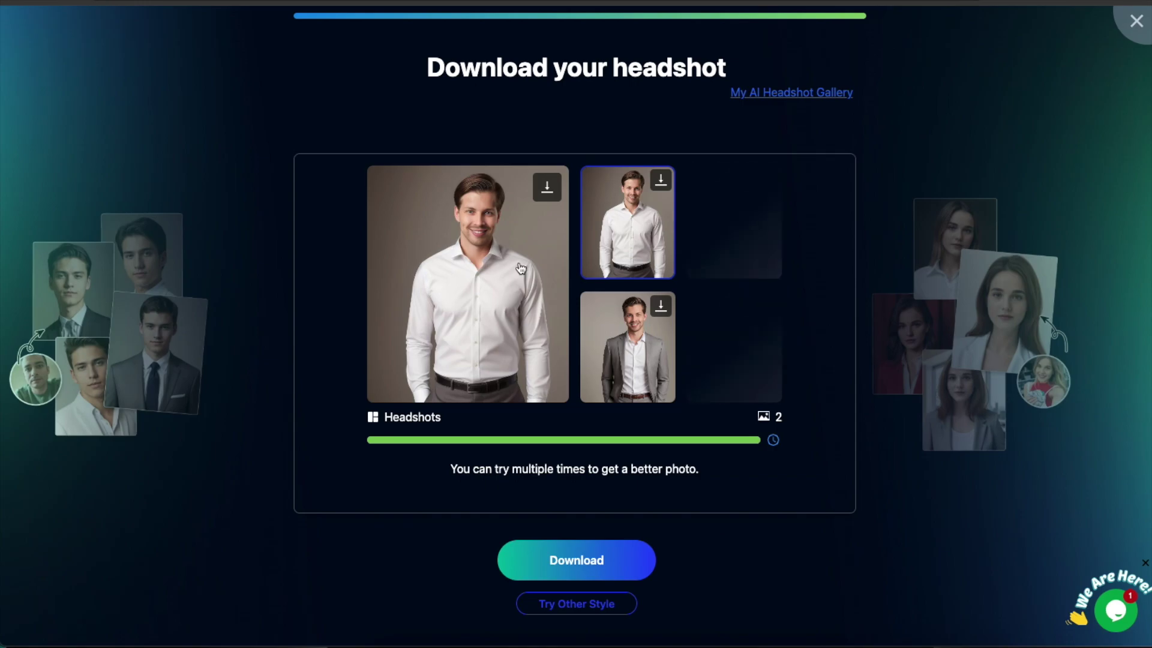
{"action": "left_click", "coordinate": [636, 329]}
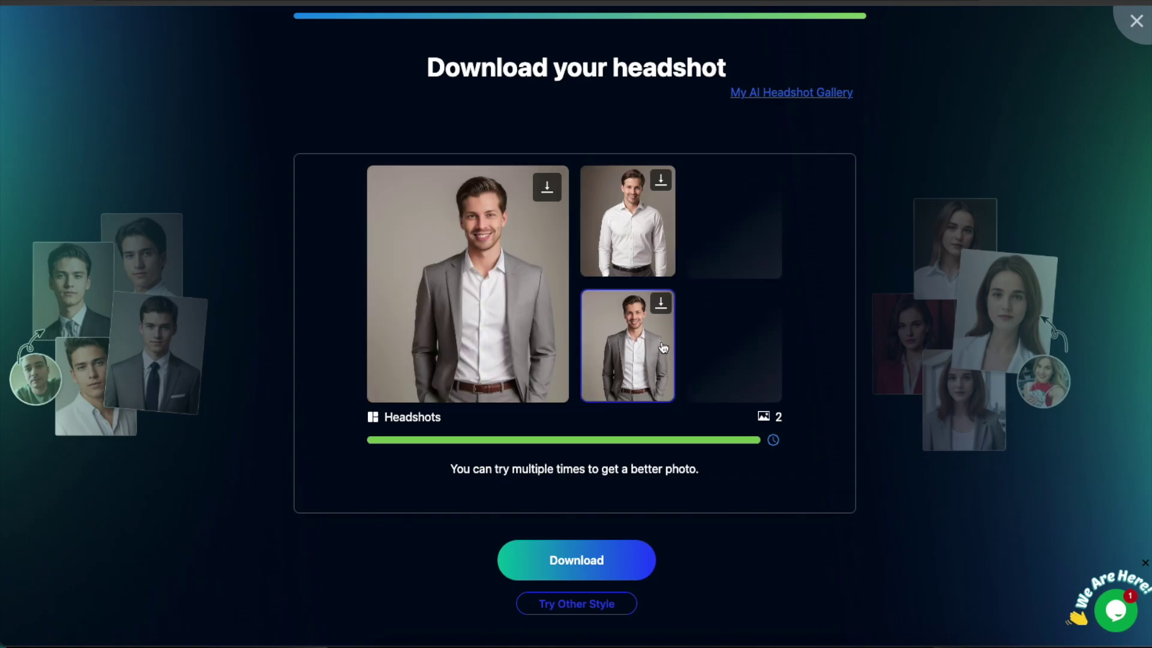
{"action": "left_click", "coordinate": [470, 268]}
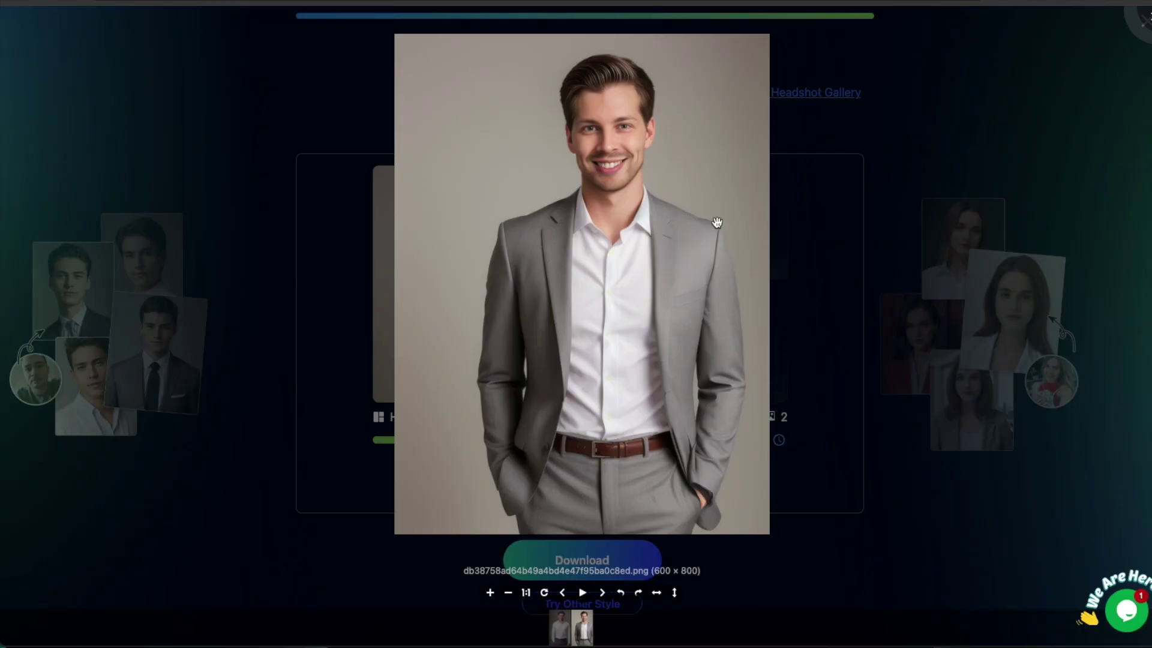
{"action": "left_click", "coordinate": [1139, 24]}
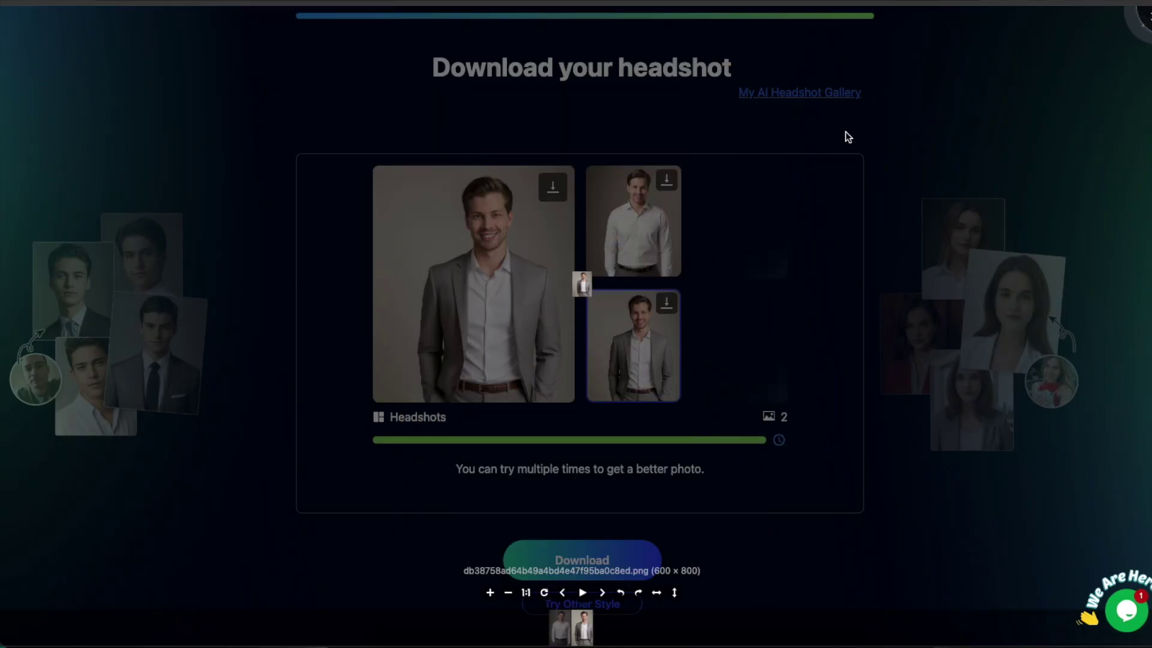
- Compare HeadshotMaster's white-shirt headshot with the grey-blazer one, viewing each of them enlarged
{"action": "left_click", "coordinate": [608, 236]}
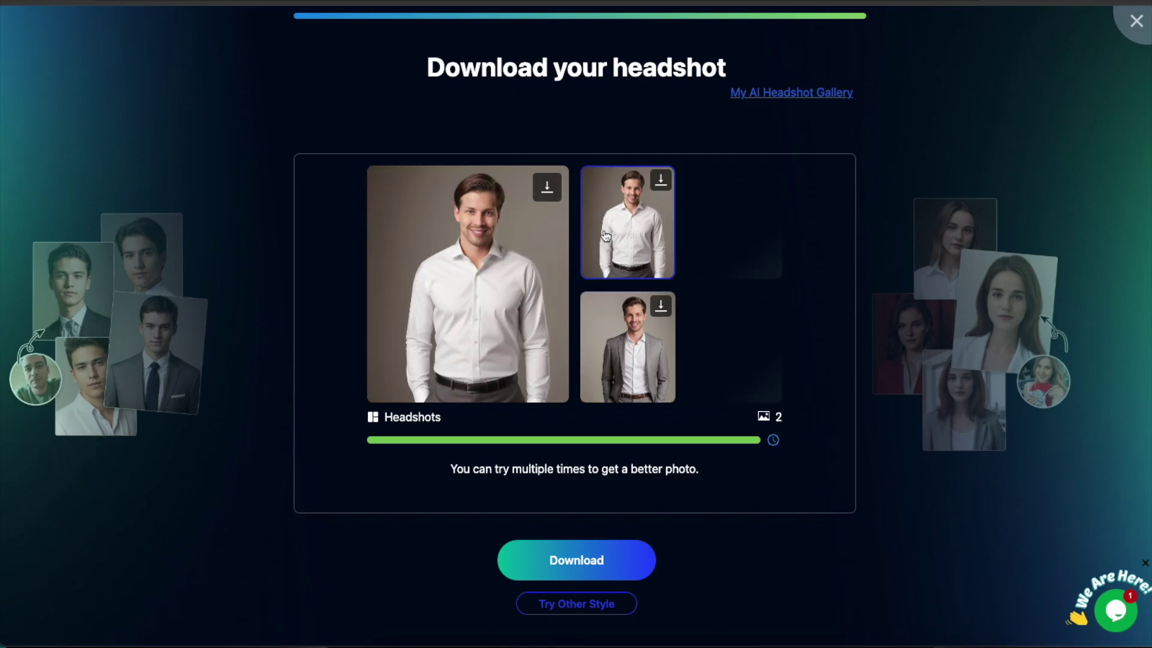
{"action": "left_click", "coordinate": [478, 255]}
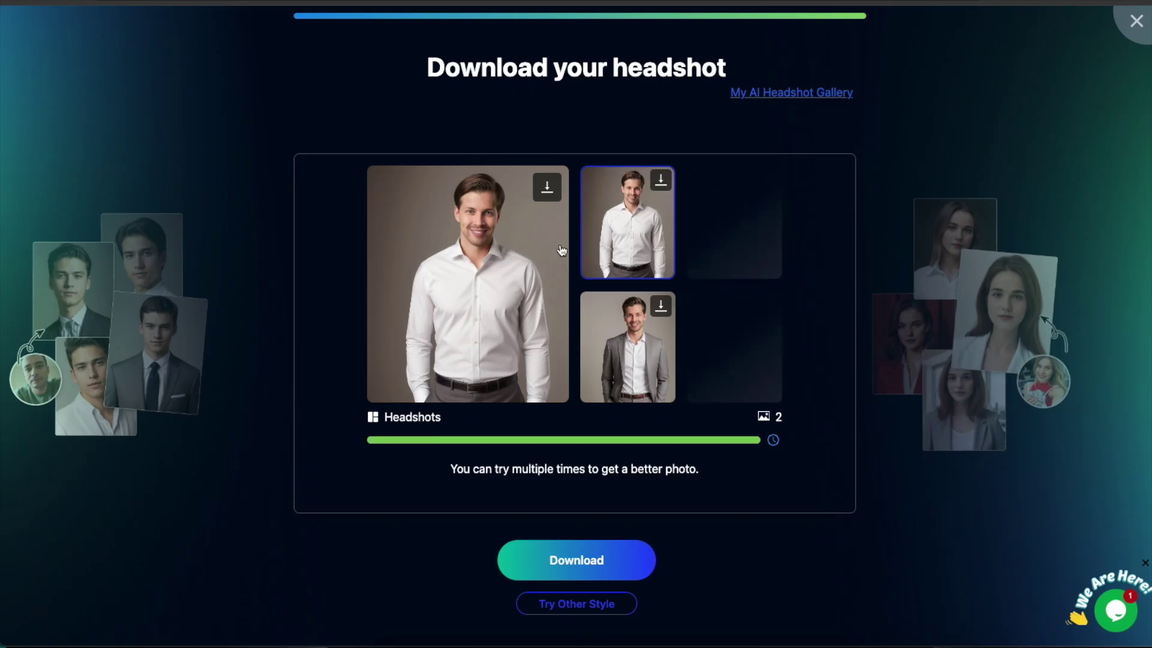
{"action": "left_click", "coordinate": [626, 352]}
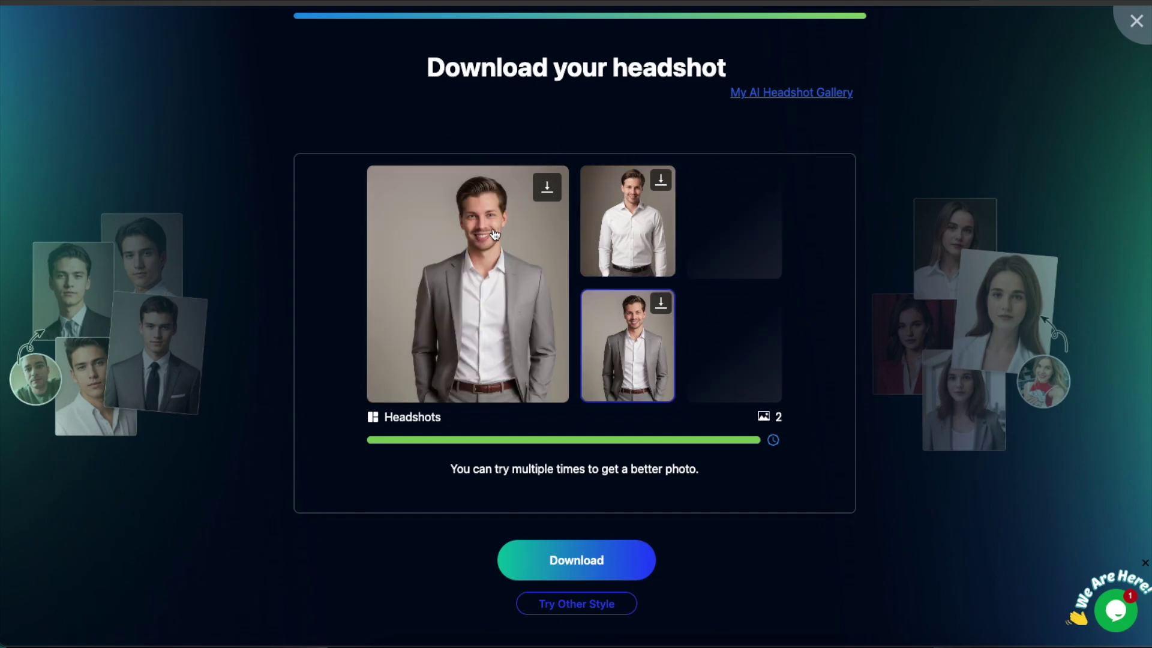
{"action": "left_click", "coordinate": [521, 234]}
{"action": "left_click", "coordinate": [881, 128]}
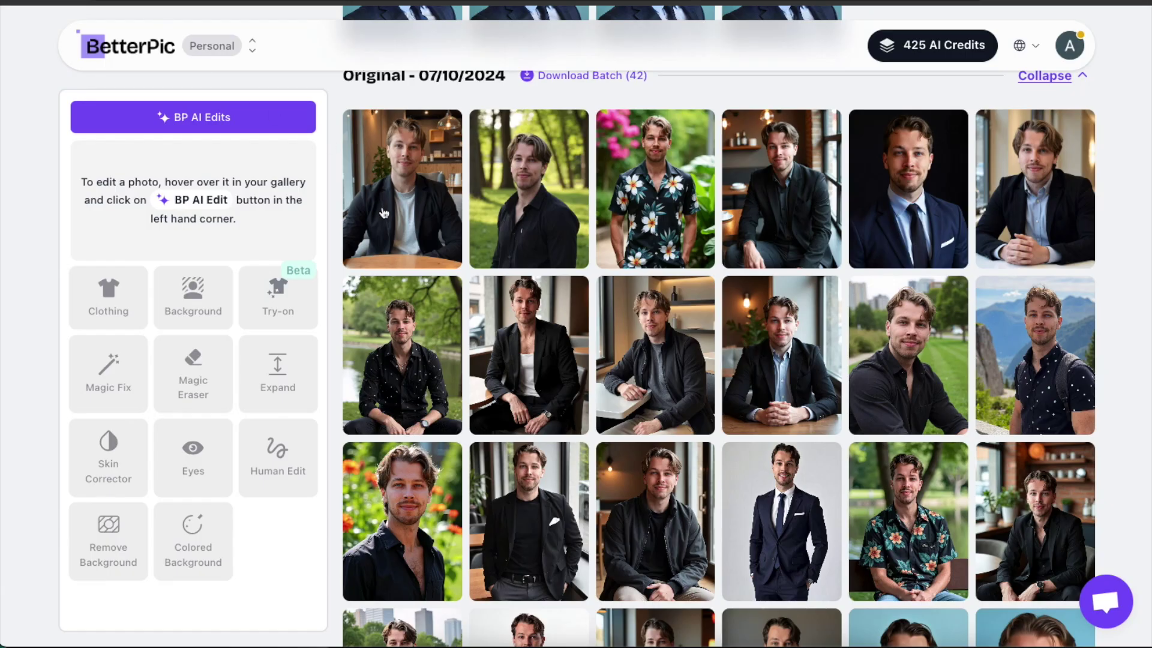
- Return to BetterPic and look over the teal-background portraits and the Original - 07/10/2024 batch
{"action": "scroll", "coordinate": [384, 213], "scroll_direction": "up", "scroll_amount": 3}
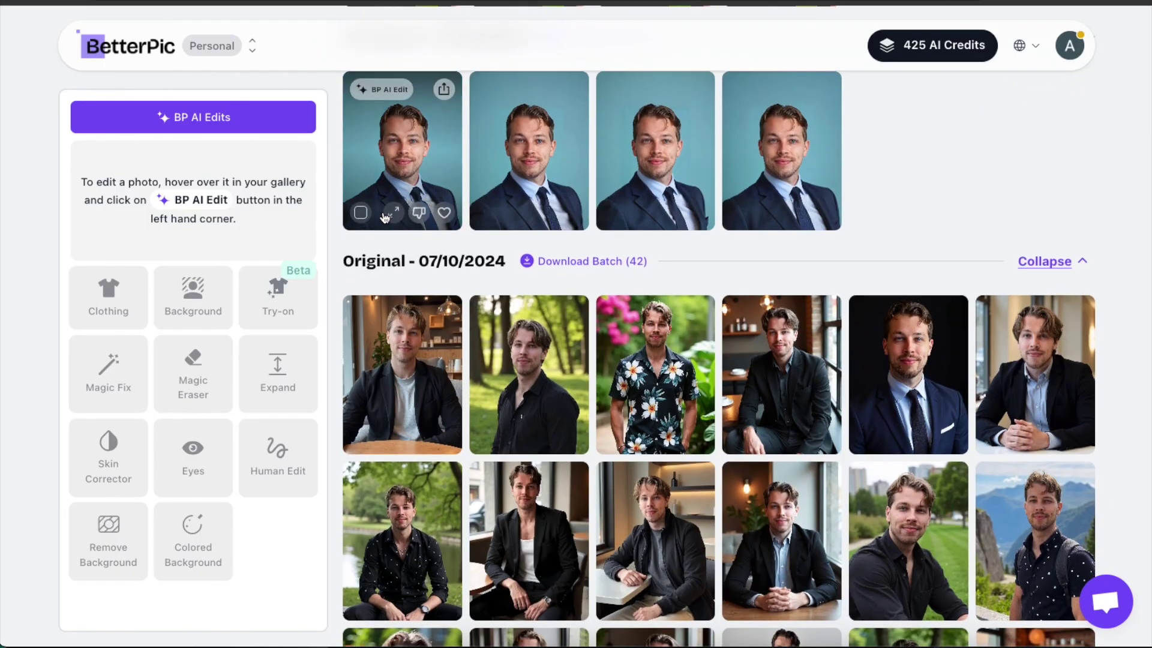
{"action": "scroll", "coordinate": [384, 213], "scroll_direction": "down", "scroll_amount": 4}
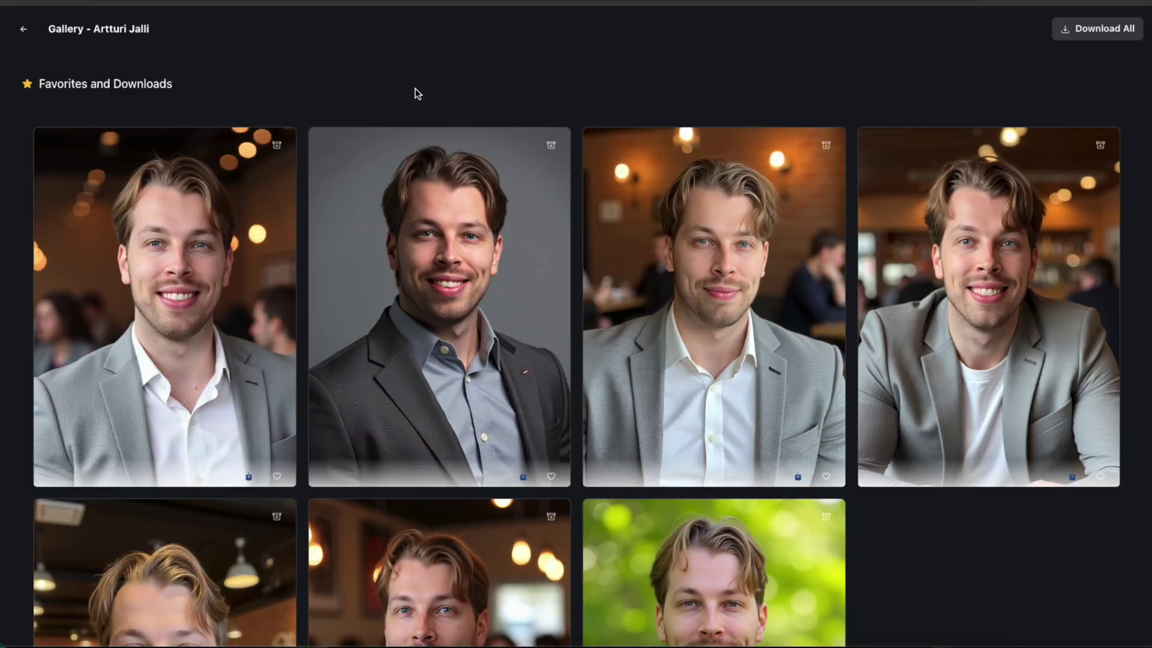
- Switch to the other AI headshot gallery and examine the portraits under Favorites and Downloads and All Images
{"action": "scroll", "coordinate": [418, 94], "scroll_direction": "down", "scroll_amount": 1}
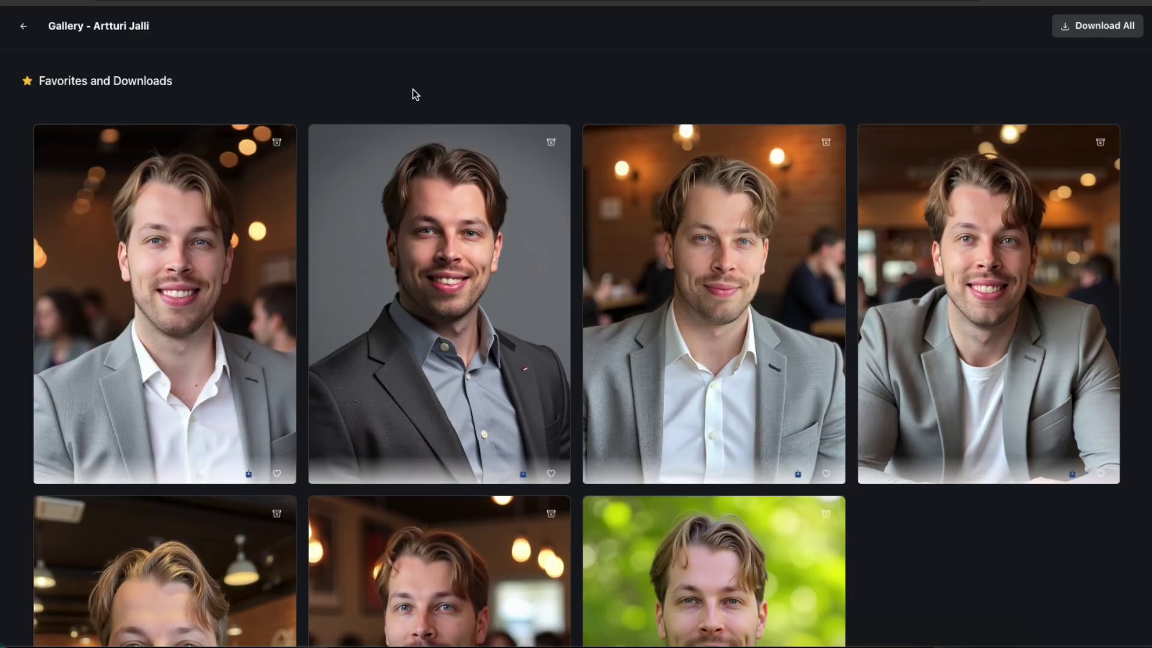
{"action": "scroll", "coordinate": [412, 94], "scroll_direction": "down", "scroll_amount": 5}
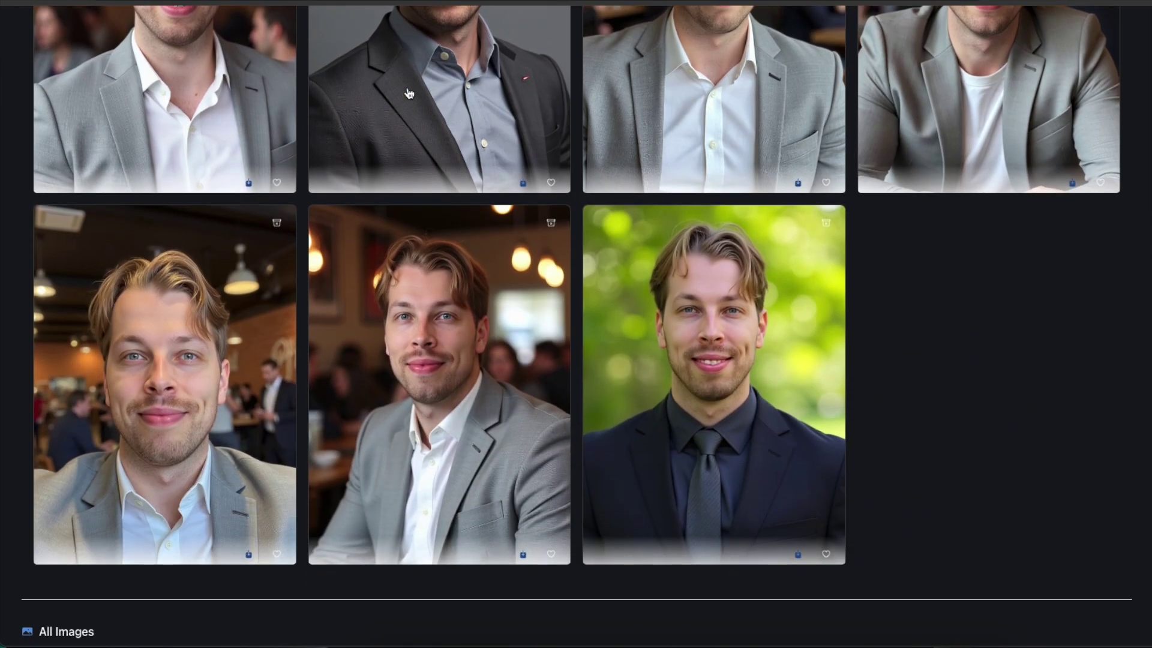
{"action": "scroll", "coordinate": [408, 93], "scroll_direction": "down", "scroll_amount": 10}
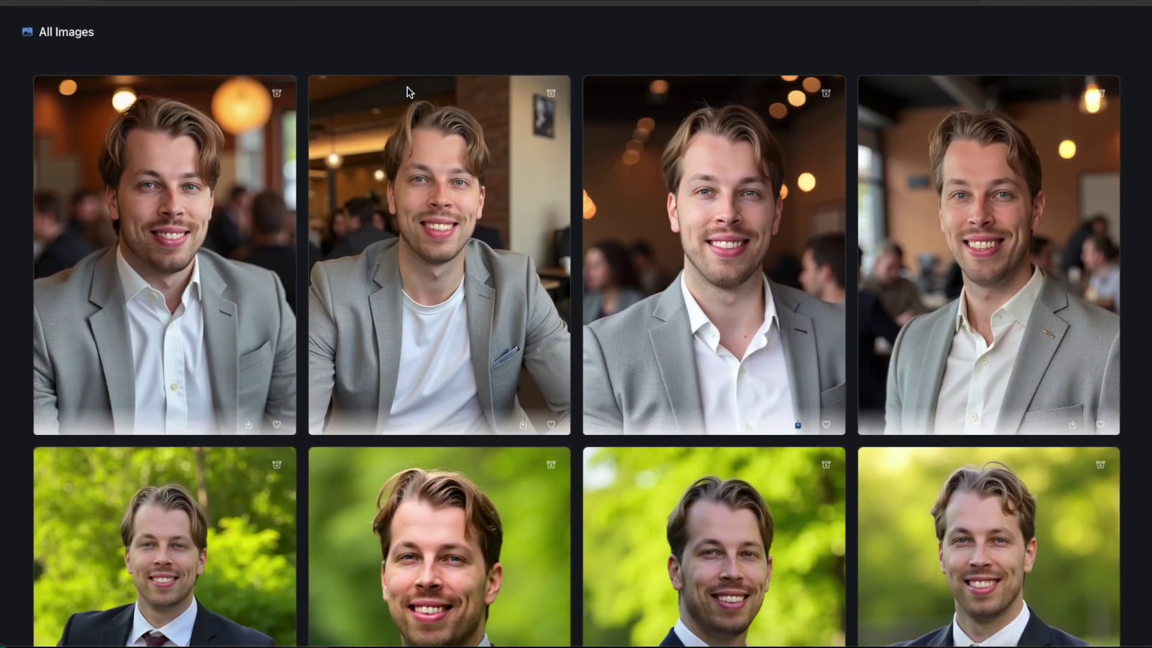
{"action": "scroll", "coordinate": [408, 91], "scroll_direction": "down", "scroll_amount": 7}
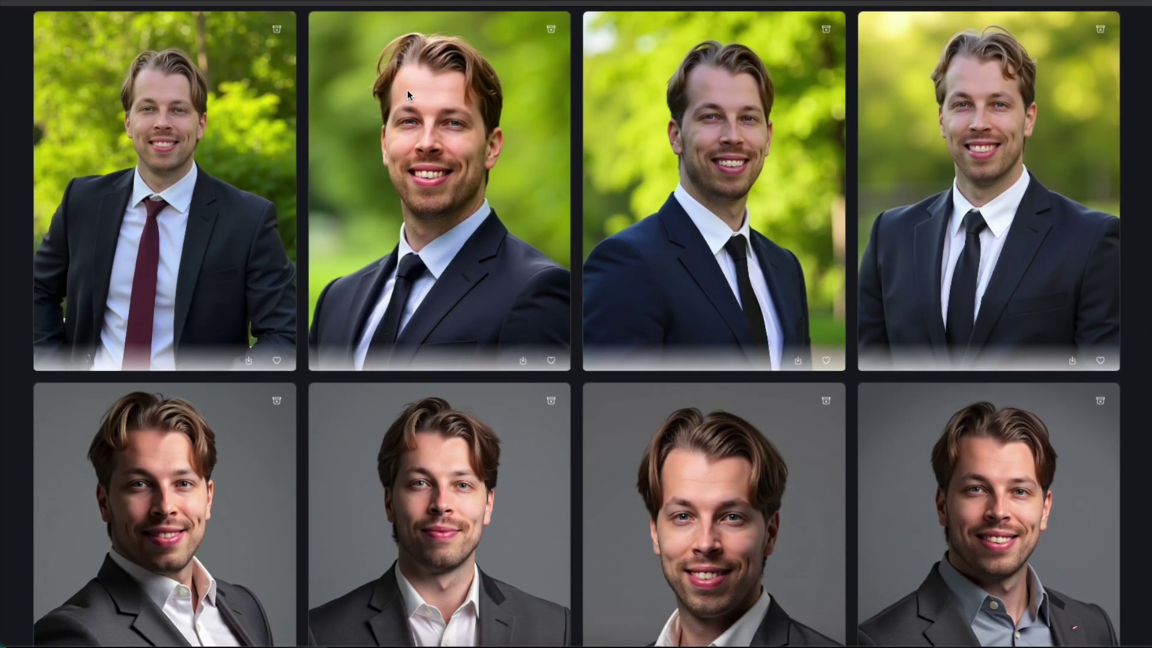
{"action": "scroll", "coordinate": [403, 102], "scroll_direction": "down", "scroll_amount": 4}
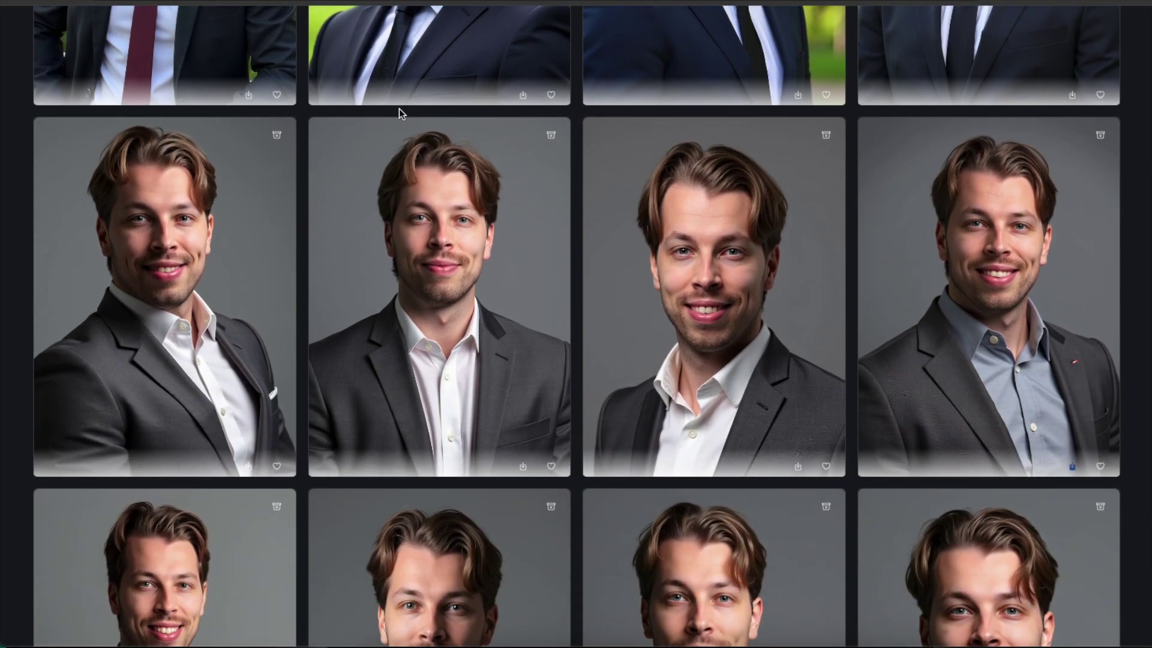
{"action": "scroll", "coordinate": [399, 111], "scroll_direction": "down", "scroll_amount": 1}
{"action": "scroll", "coordinate": [401, 114], "scroll_direction": "down", "scroll_amount": 4}
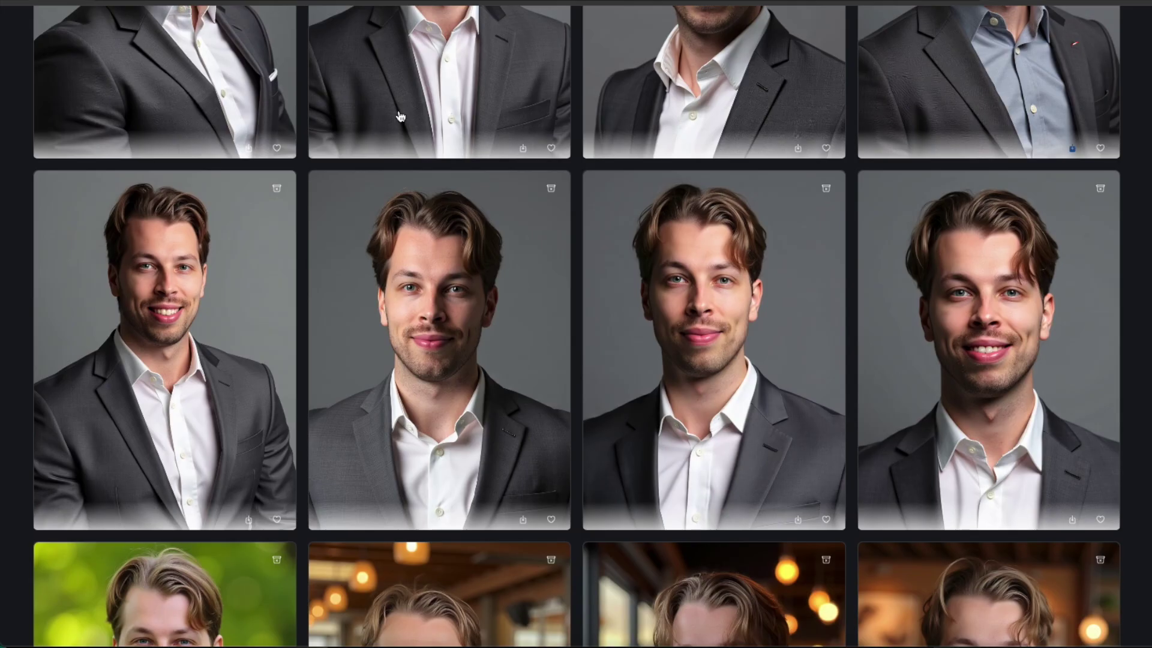
{"action": "scroll", "coordinate": [406, 139], "scroll_direction": "down", "scroll_amount": 15}
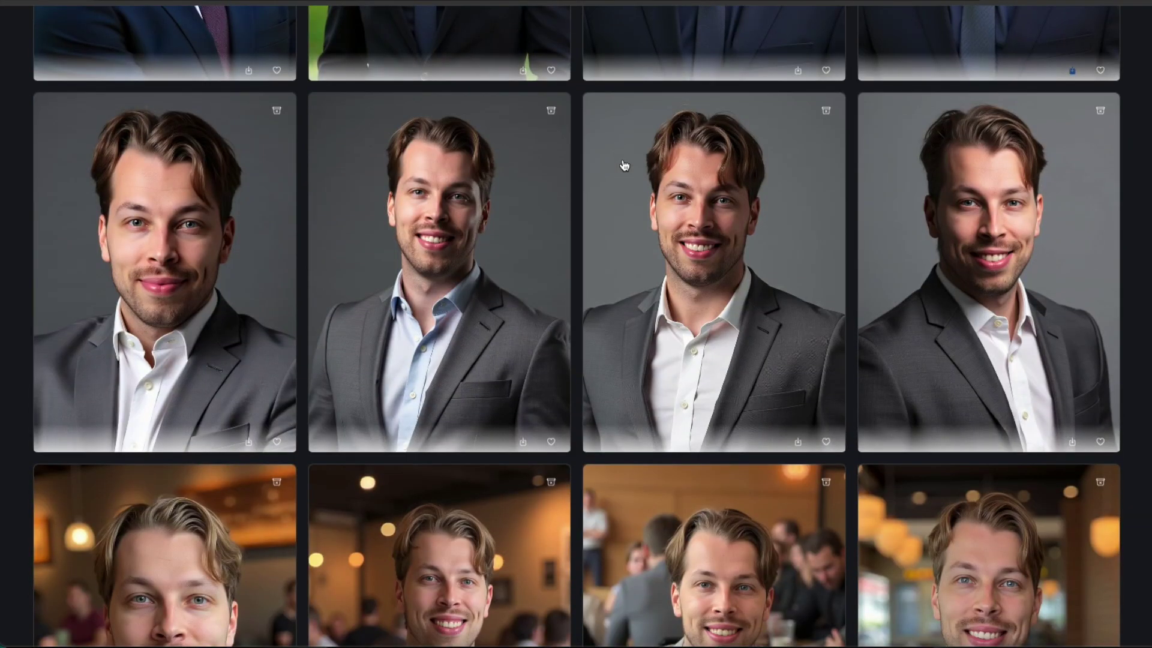
- Look through the studio, café and outdoor portraits under All Images, and return to the Favorites and Downloads section
{"action": "scroll", "coordinate": [593, 249], "scroll_direction": "down", "scroll_amount": 4}
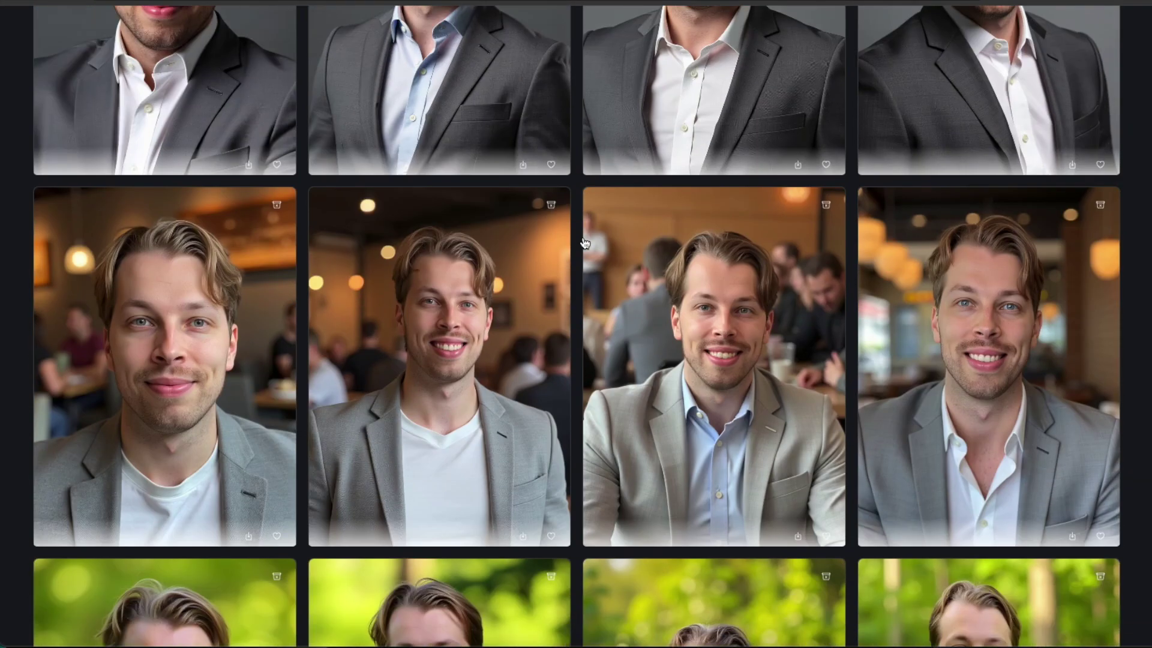
{"action": "scroll", "coordinate": [792, 264], "scroll_direction": "down", "scroll_amount": 1}
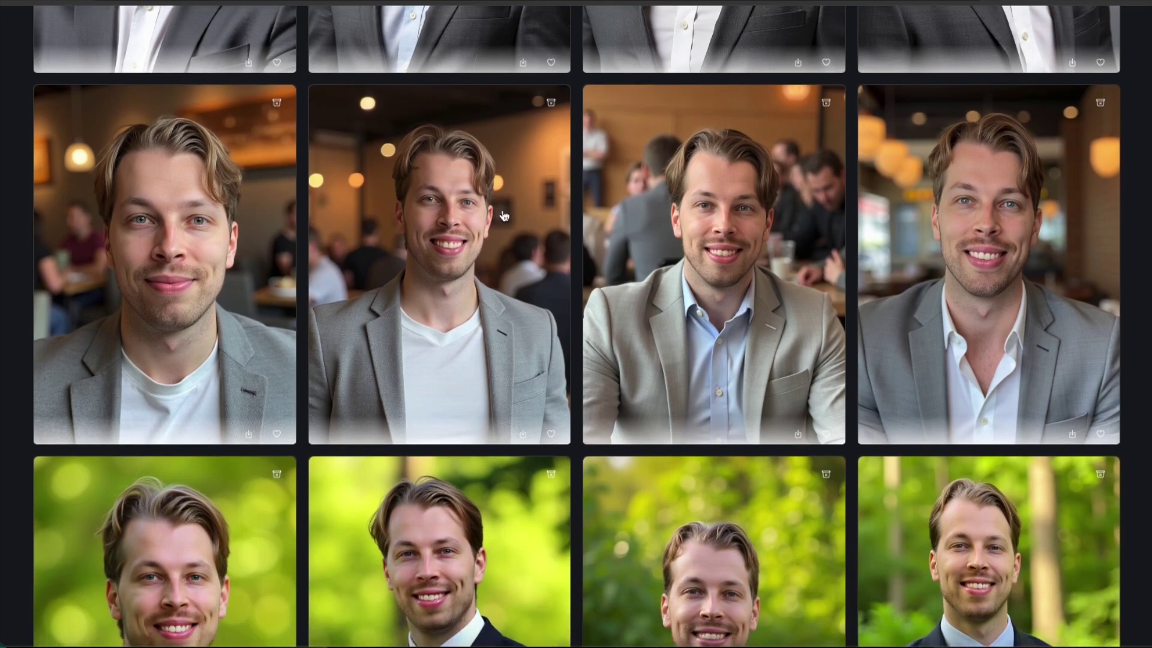
{"action": "scroll", "coordinate": [528, 214], "scroll_direction": "down", "scroll_amount": 3}
{"action": "scroll", "coordinate": [547, 215], "scroll_direction": "down", "scroll_amount": 15}
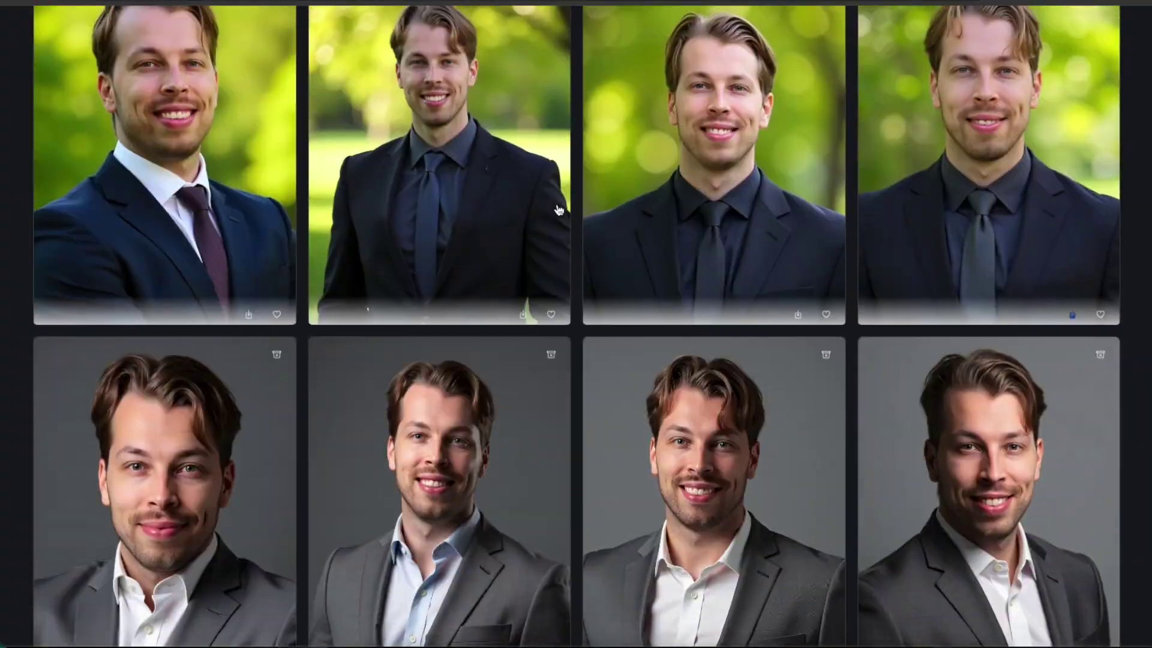
{"action": "scroll", "coordinate": [559, 212], "scroll_direction": "up", "scroll_amount": 10}
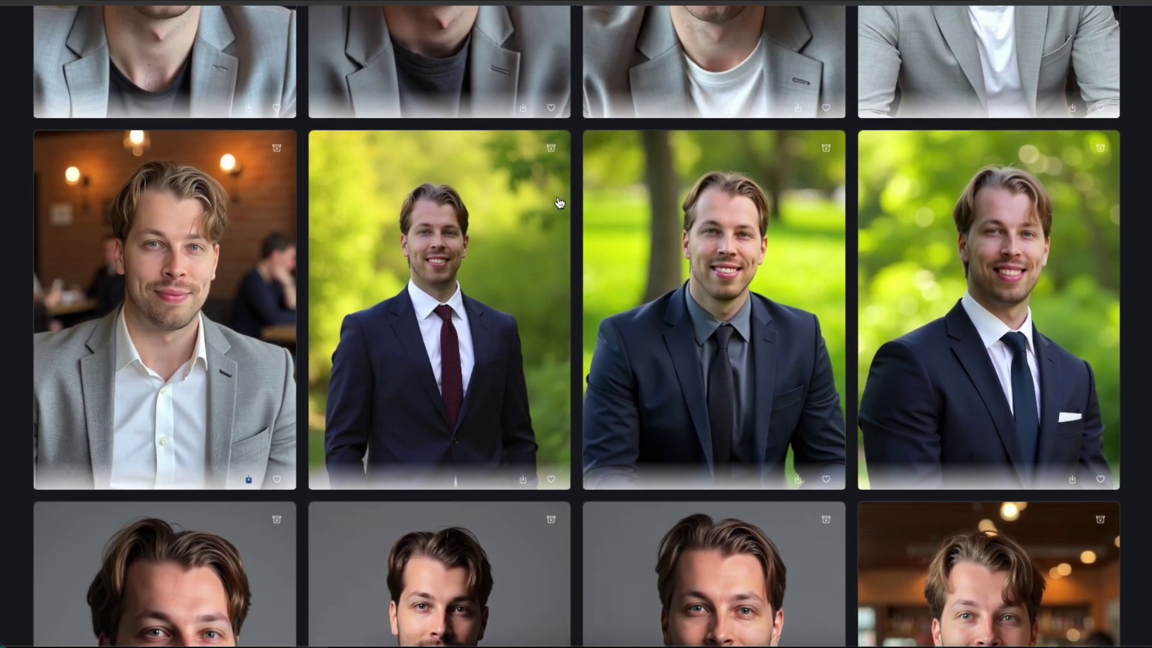
{"action": "scroll", "coordinate": [559, 201], "scroll_direction": "up", "scroll_amount": 10}
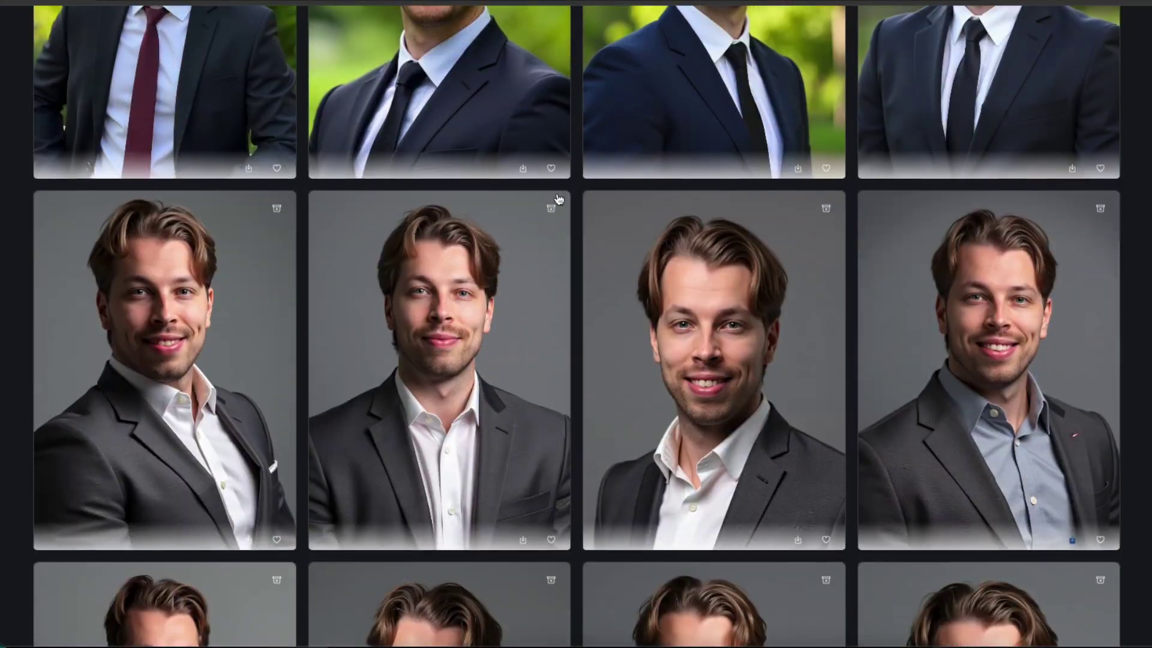
{"action": "scroll", "coordinate": [558, 200], "scroll_direction": "up", "scroll_amount": 8}
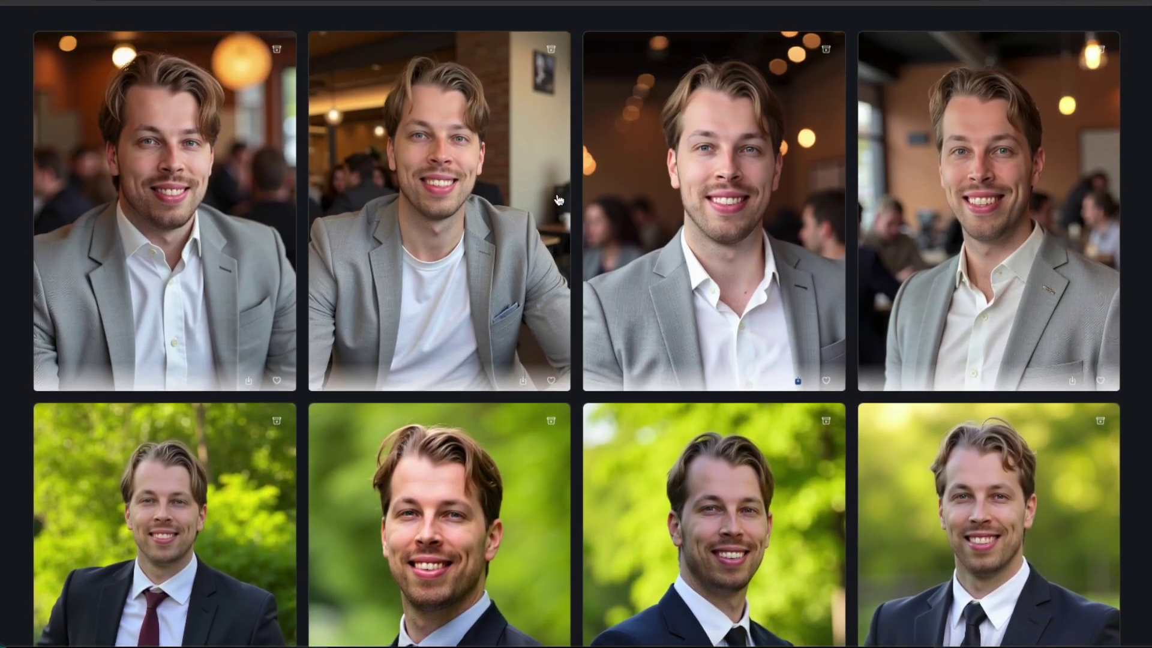
{"action": "scroll", "coordinate": [558, 204], "scroll_direction": "up", "scroll_amount": 10}
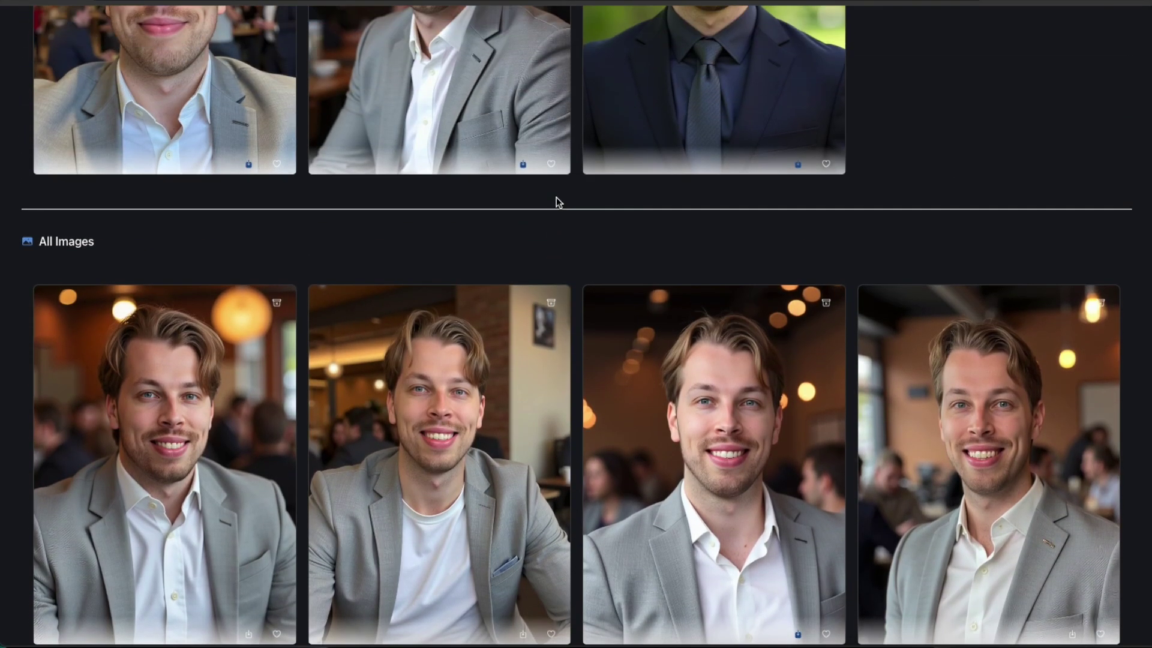
{"action": "scroll", "coordinate": [556, 204], "scroll_direction": "up", "scroll_amount": 1}
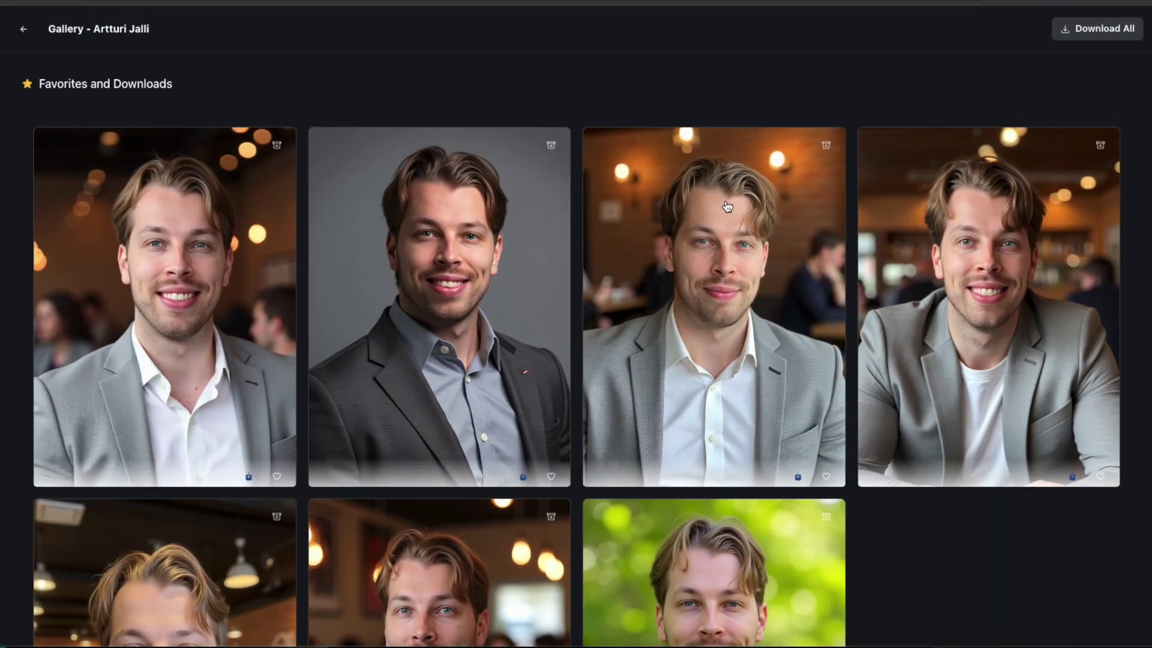
- Preview the favorite grey-blazer portrait with the brick-wall café background at larger size, close the preview and continue down the gallery
{"action": "left_click", "coordinate": [699, 273]}
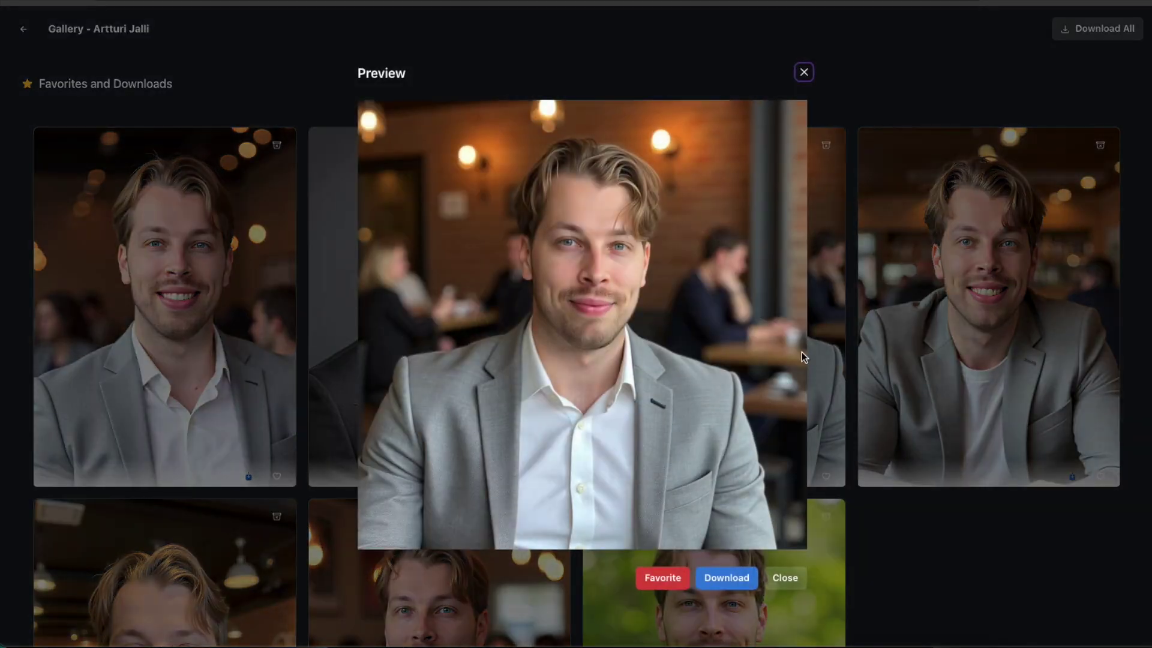
{"action": "left_click", "coordinate": [803, 73]}
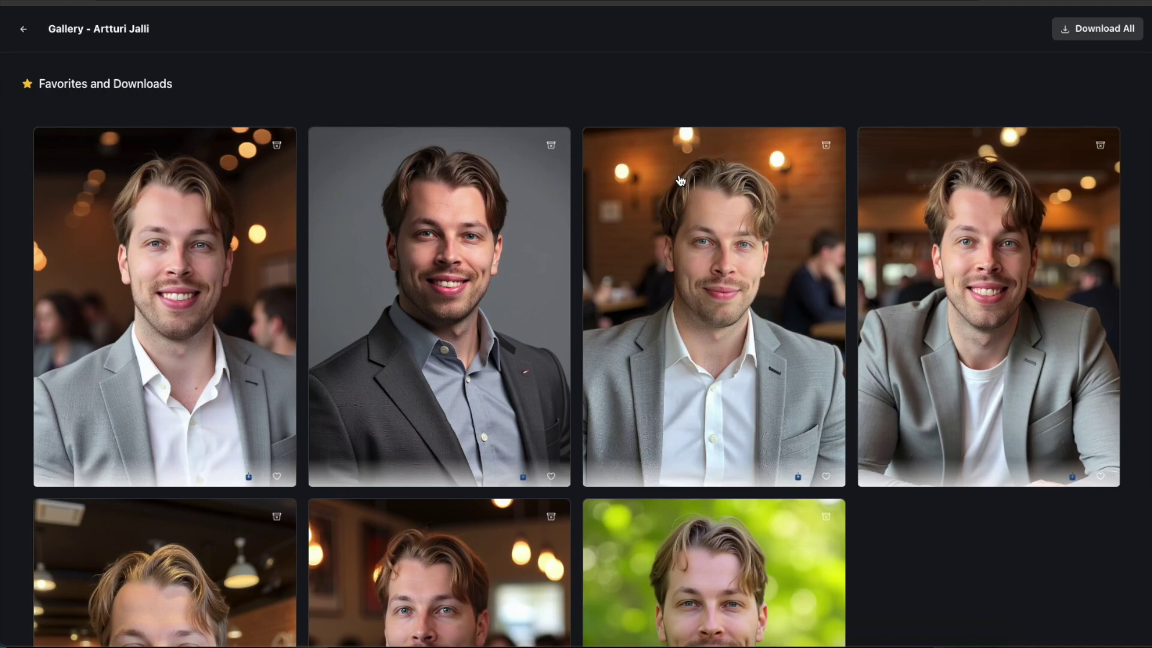
{"action": "scroll", "coordinate": [680, 180], "scroll_direction": "down", "scroll_amount": 1}
{"action": "scroll", "coordinate": [677, 179], "scroll_direction": "down", "scroll_amount": 15}
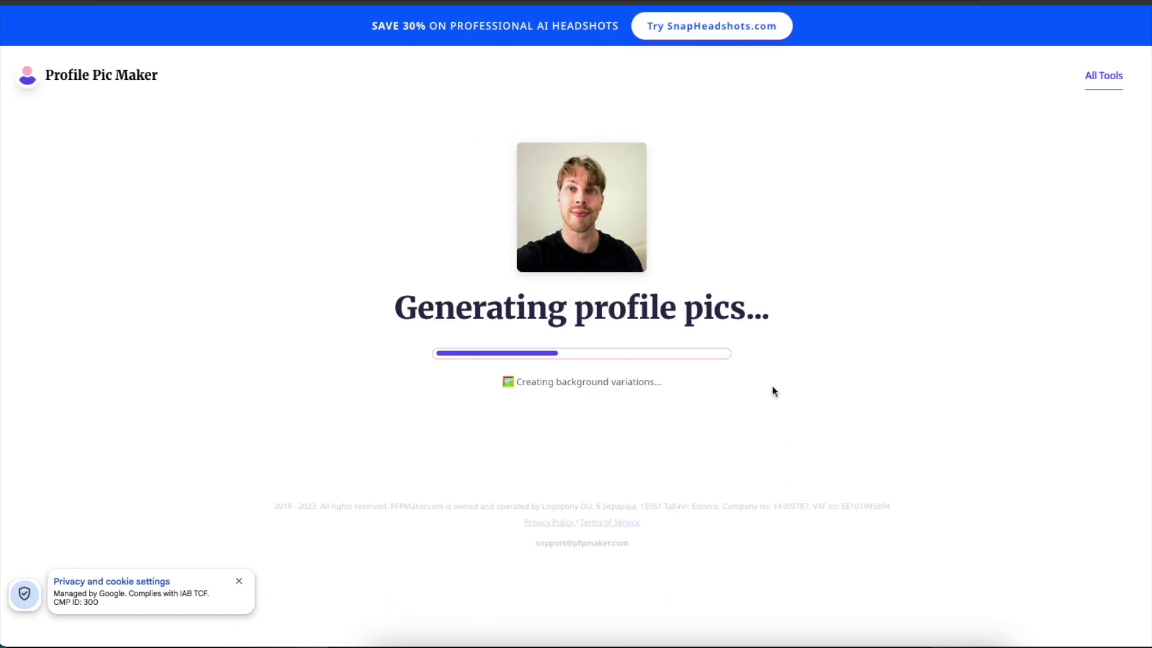
- In Profile Pic Maker, dismiss the privacy notice and compare the first generated profile pics with the original profile pic.jpeg
{"action": "left_click", "coordinate": [239, 581]}
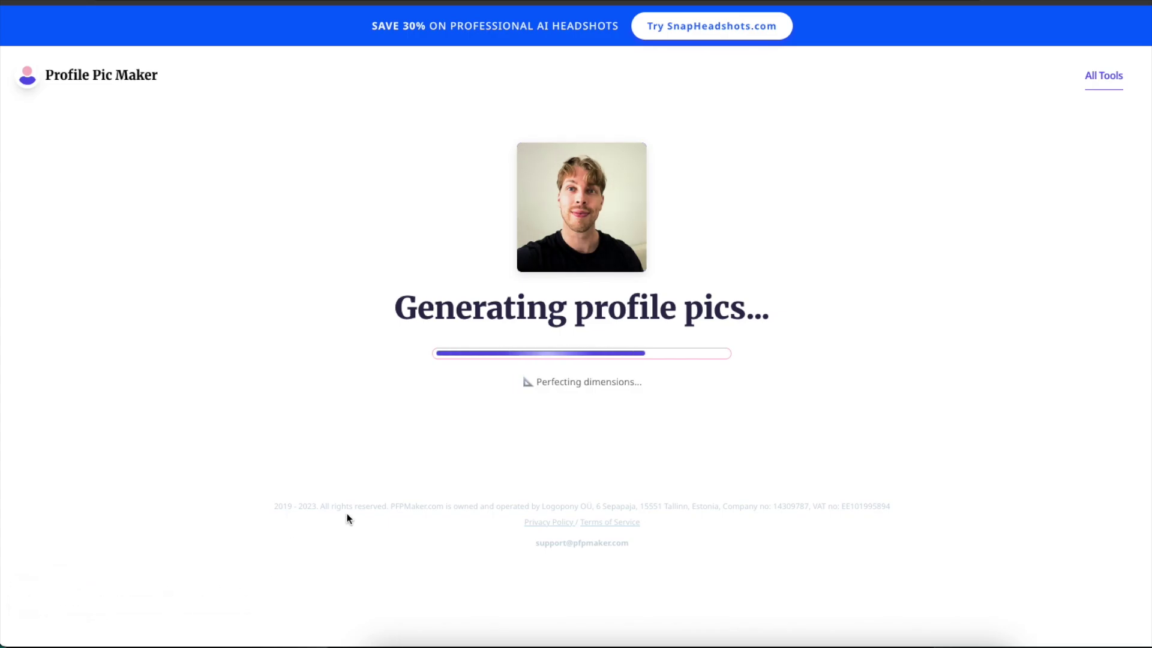
{"action": "scroll", "coordinate": [466, 300], "scroll_direction": "down", "scroll_amount": 4}
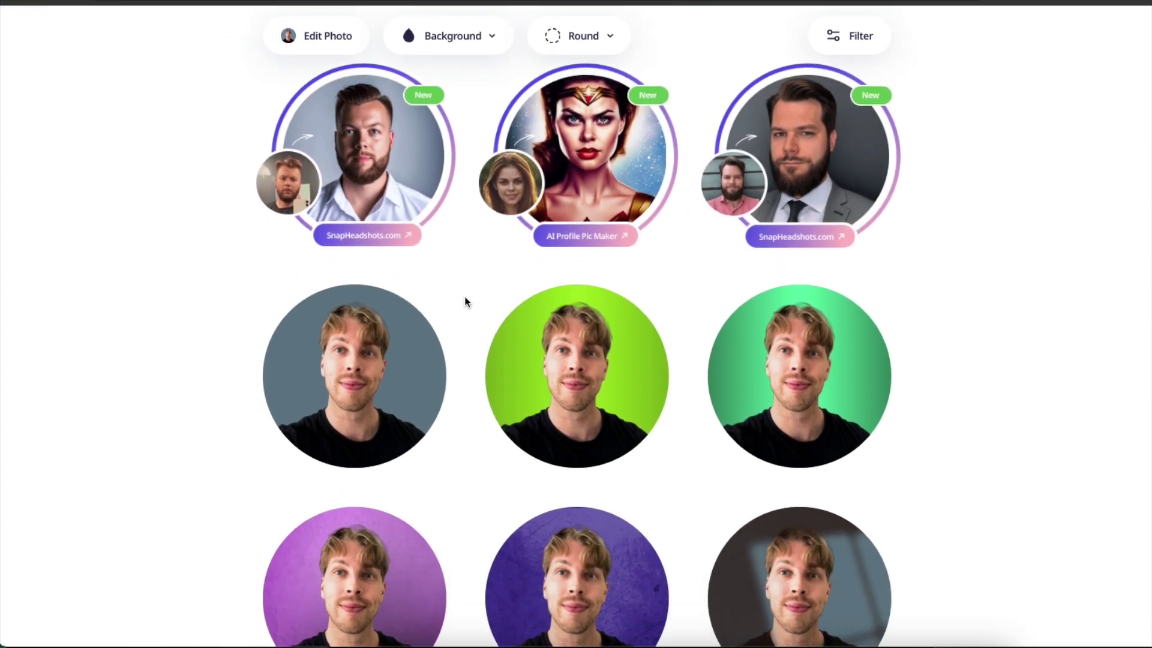
{"action": "scroll", "coordinate": [464, 297], "scroll_direction": "down", "scroll_amount": 6}
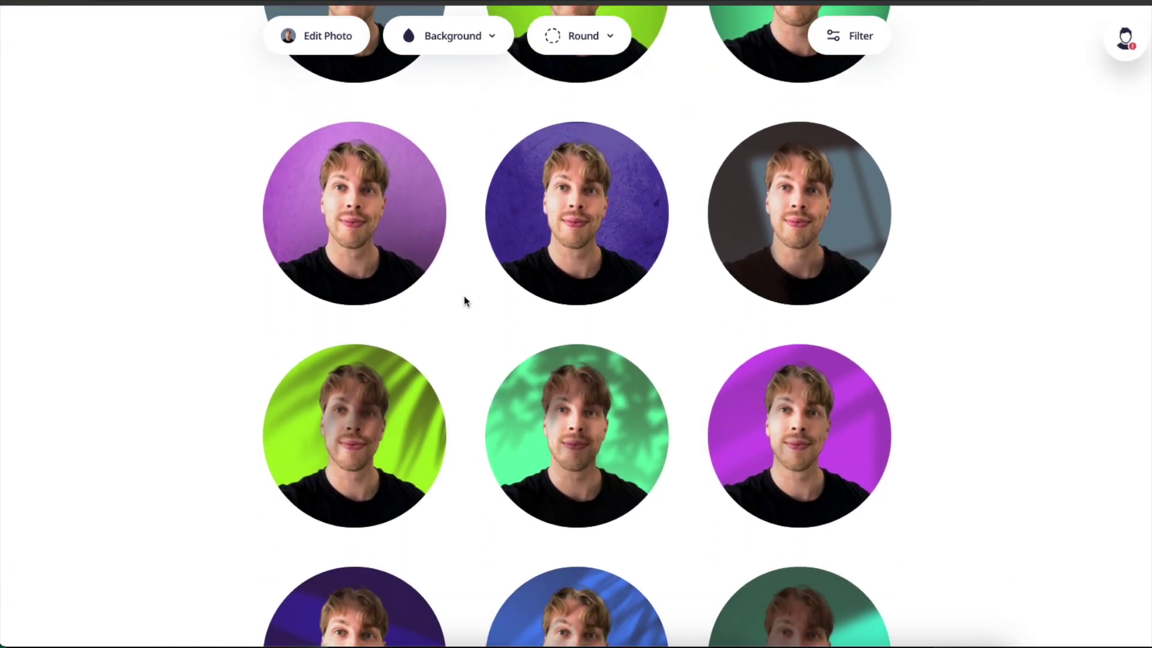
{"action": "scroll", "coordinate": [464, 300], "scroll_direction": "down", "scroll_amount": 1}
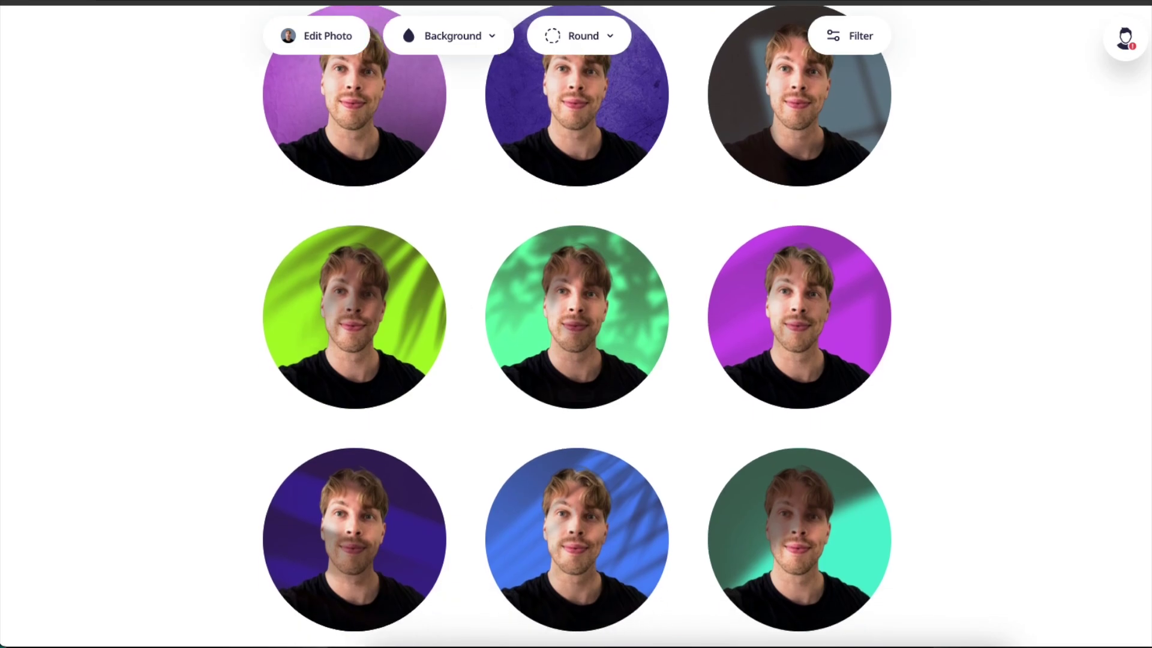
{"action": "left_click_drag", "start_coordinate": [1151, 1], "coordinate": [248, 26]}
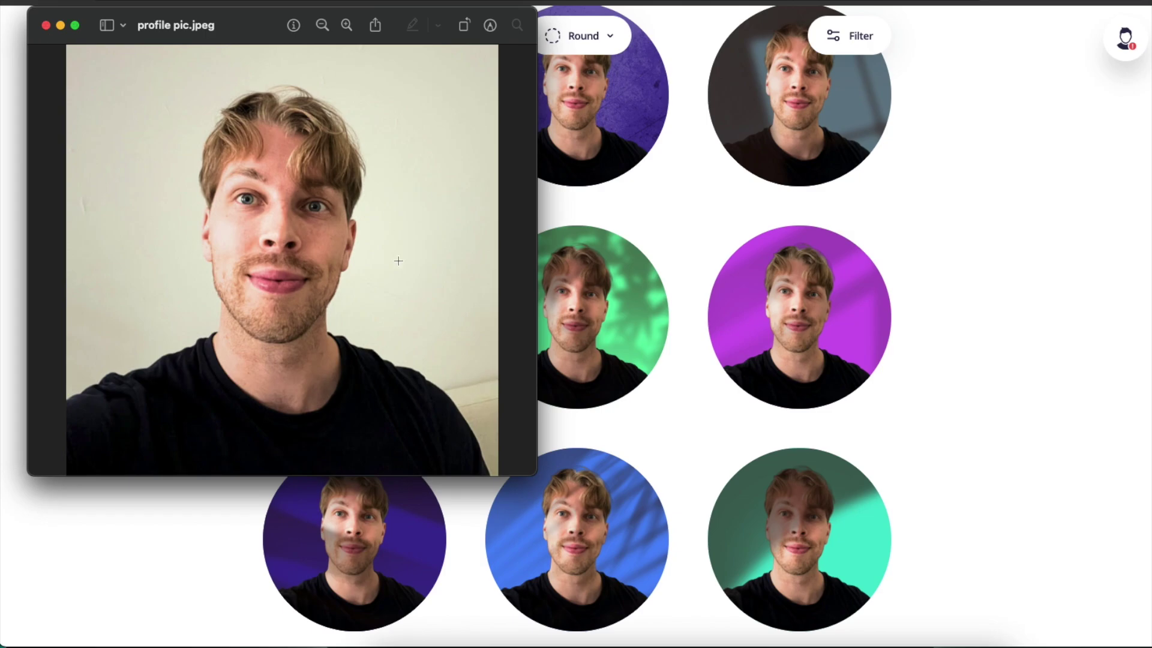
{"action": "left_click", "coordinate": [45, 26]}
- Look through the remaining generated profile pics, covering the patterned, shaped, black-and-white and tropical backgrounds
{"action": "scroll", "coordinate": [643, 314], "scroll_direction": "down", "scroll_amount": 4}
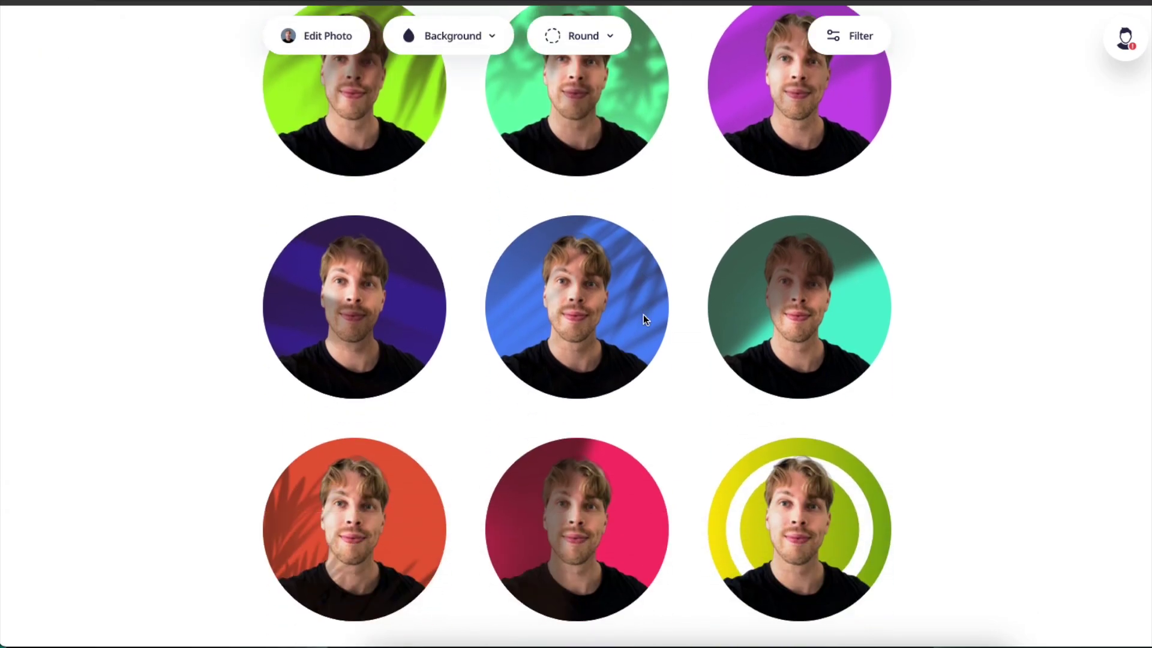
{"action": "scroll", "coordinate": [719, 307], "scroll_direction": "down", "scroll_amount": 3}
{"action": "scroll", "coordinate": [718, 308], "scroll_direction": "down", "scroll_amount": 10}
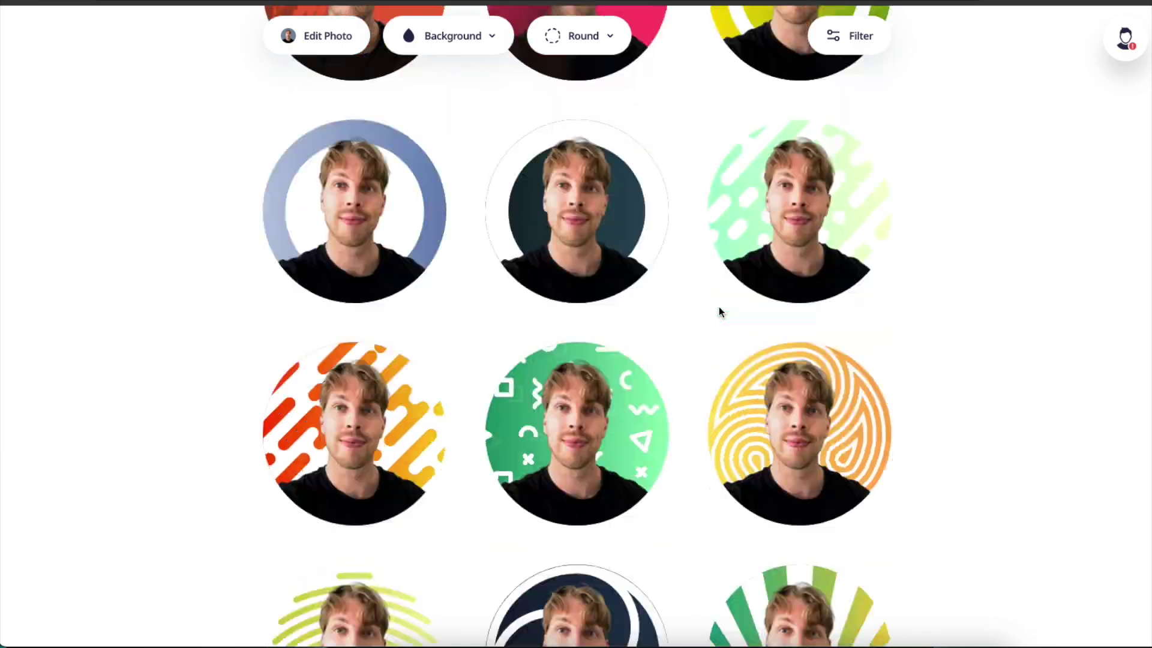
{"action": "scroll", "coordinate": [693, 279], "scroll_direction": "down", "scroll_amount": 10}
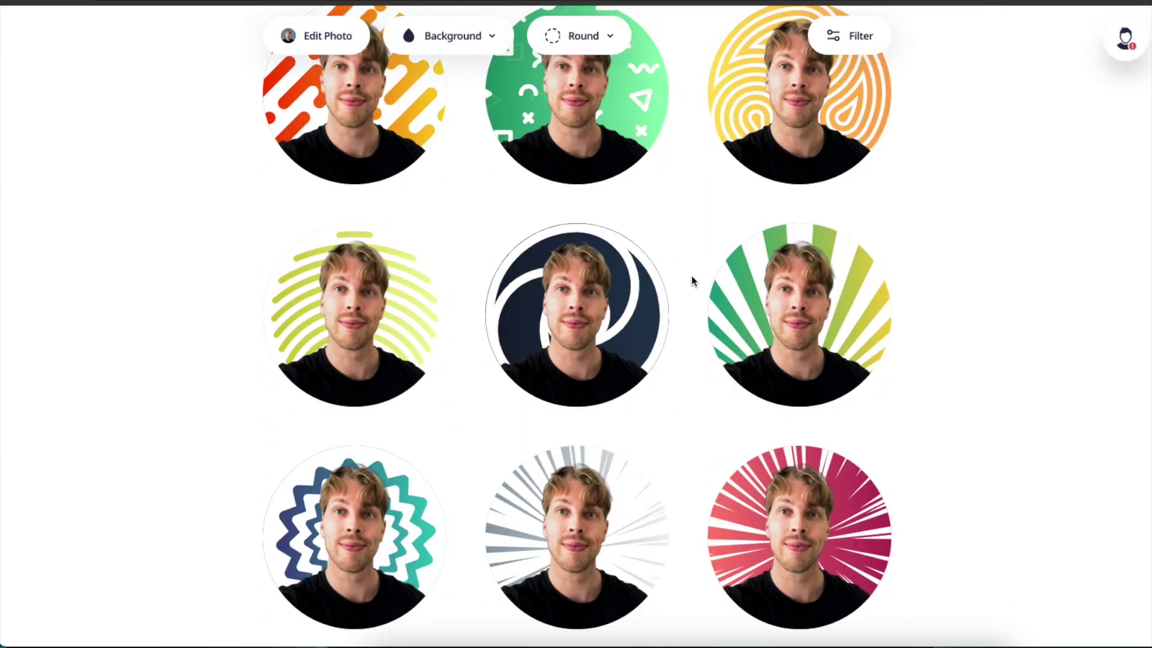
{"action": "scroll", "coordinate": [690, 282], "scroll_direction": "down", "scroll_amount": 10}
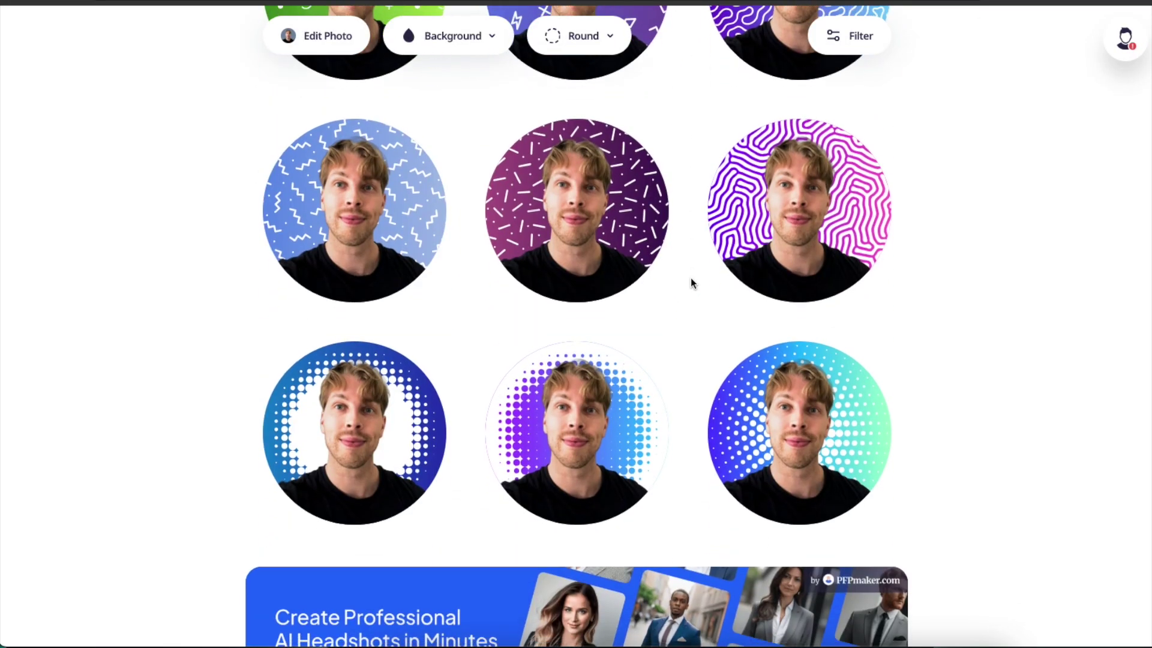
{"action": "scroll", "coordinate": [691, 282], "scroll_direction": "down", "scroll_amount": 7}
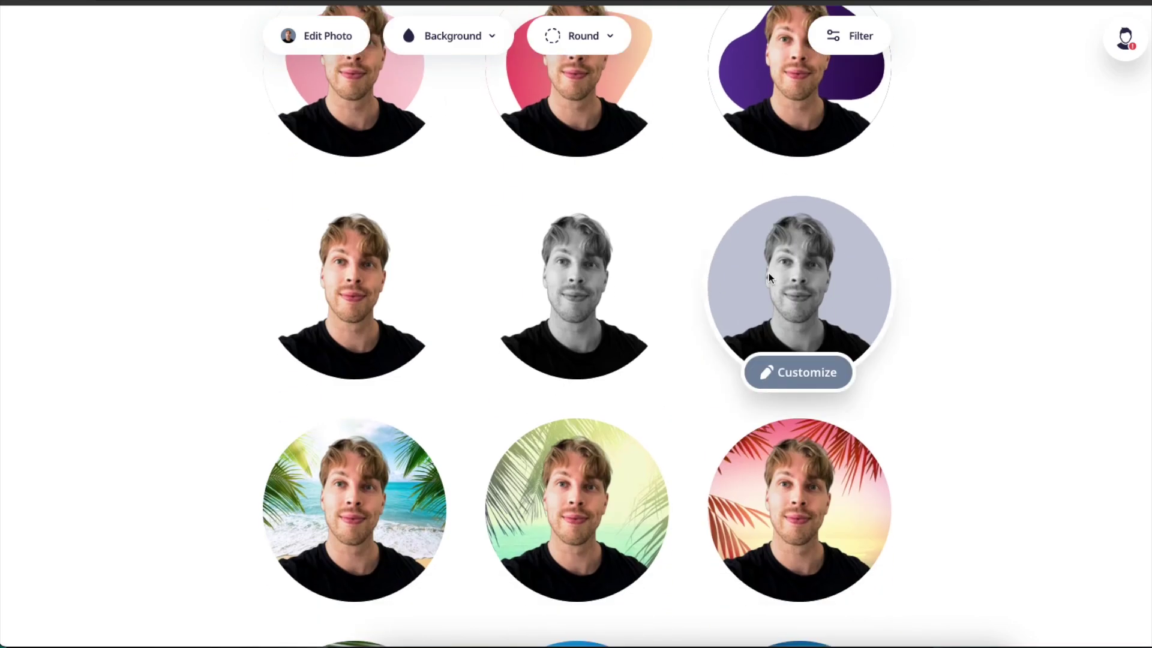
{"action": "scroll", "coordinate": [630, 477], "scroll_direction": "down", "scroll_amount": 1}
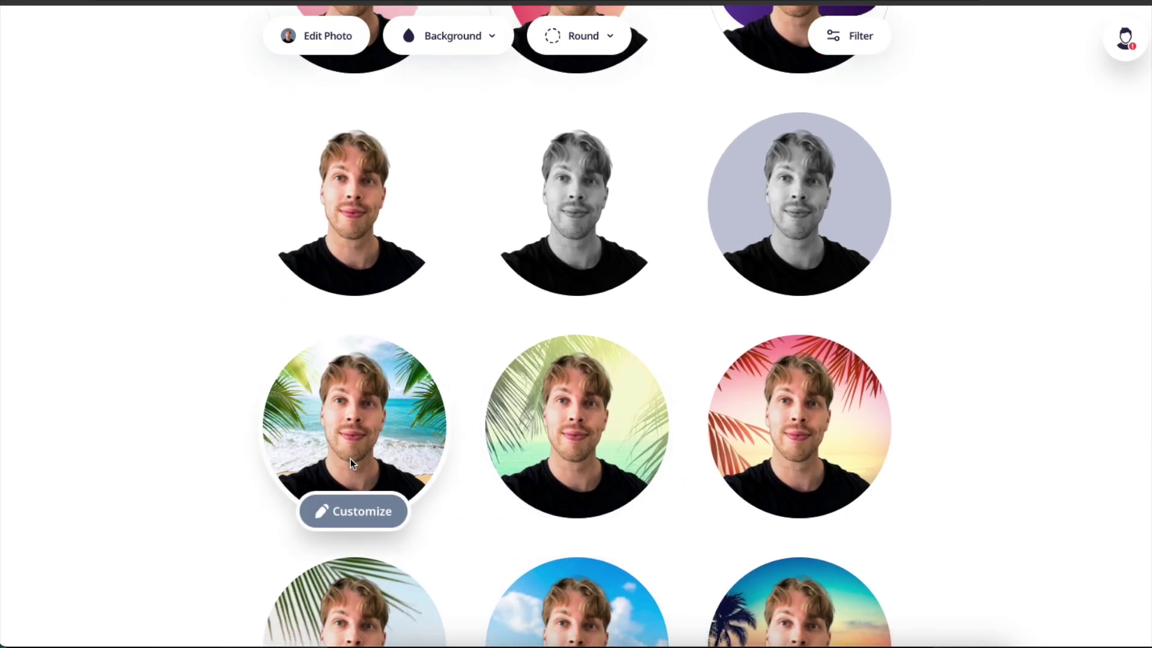
- Open the tropical beach profile pic with blue sea for customizing, and enlarge and reposition the person's cutout within the round frame
{"action": "left_click", "coordinate": [369, 511]}
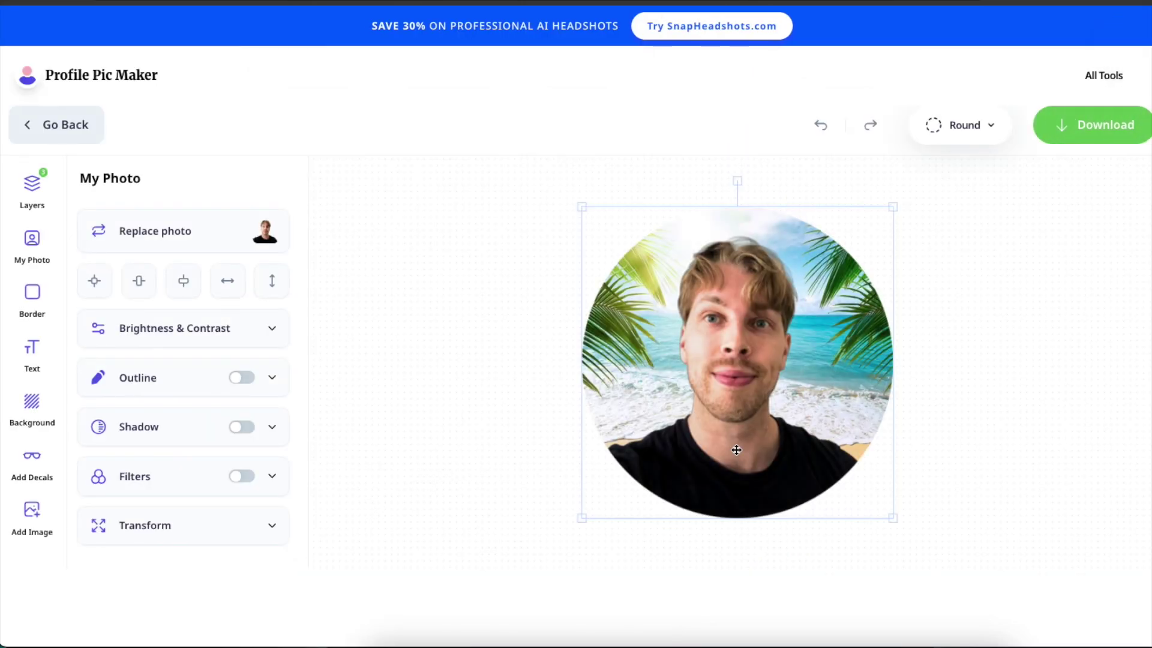
{"action": "left_click", "coordinate": [730, 473]}
{"action": "left_click_drag", "start_coordinate": [728, 468], "coordinate": [732, 472]}
{"action": "left_click_drag", "start_coordinate": [901, 209], "coordinate": [903, 202]}
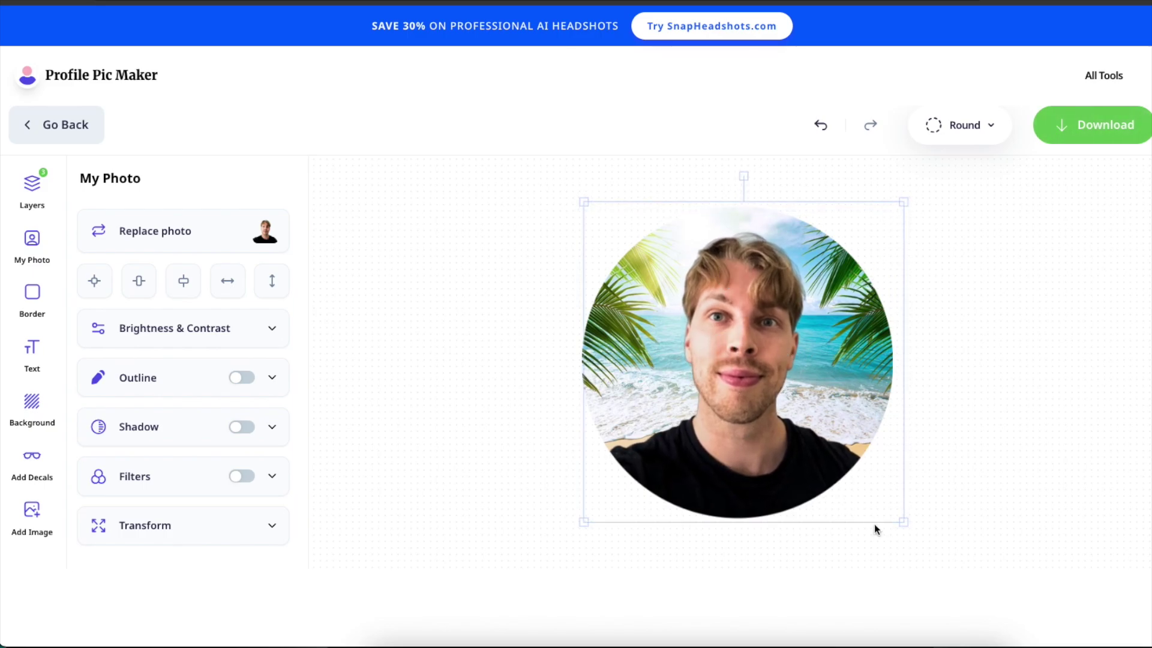
{"action": "left_click_drag", "start_coordinate": [904, 522], "coordinate": [930, 548]}
{"action": "left_click_drag", "start_coordinate": [835, 484], "coordinate": [817, 478]}
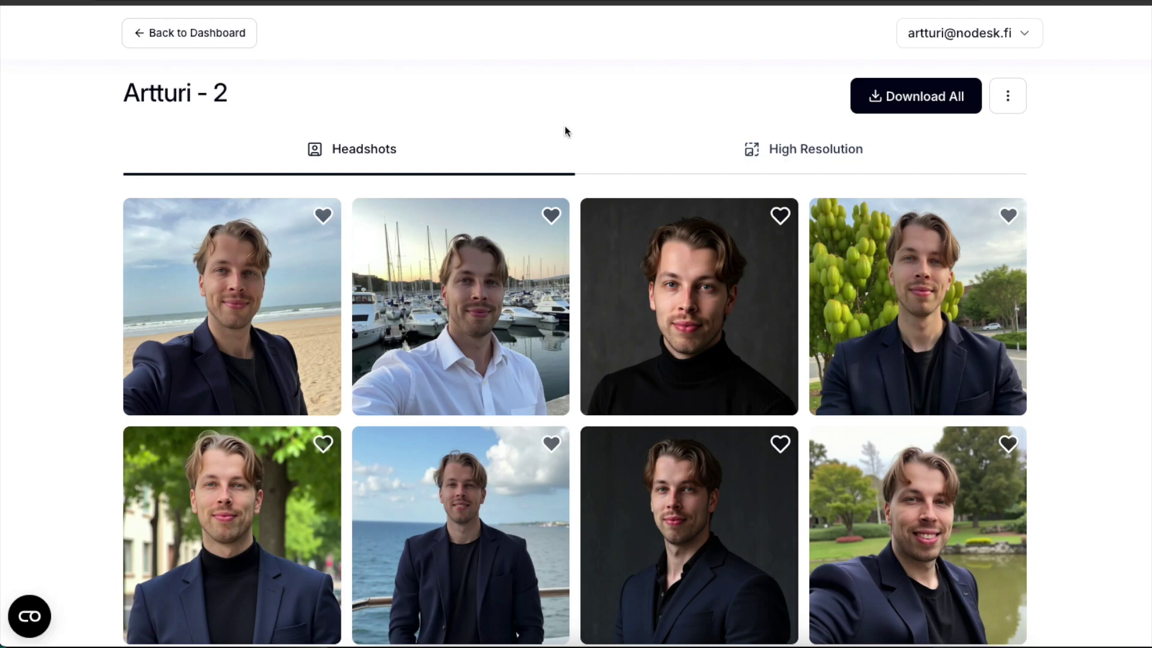
- Switch to the headshot gallery offering Headshots and High Resolution views, and examine its beach, marina, park and dark-studio portraits
{"action": "scroll", "coordinate": [564, 129], "scroll_direction": "down", "scroll_amount": 2}
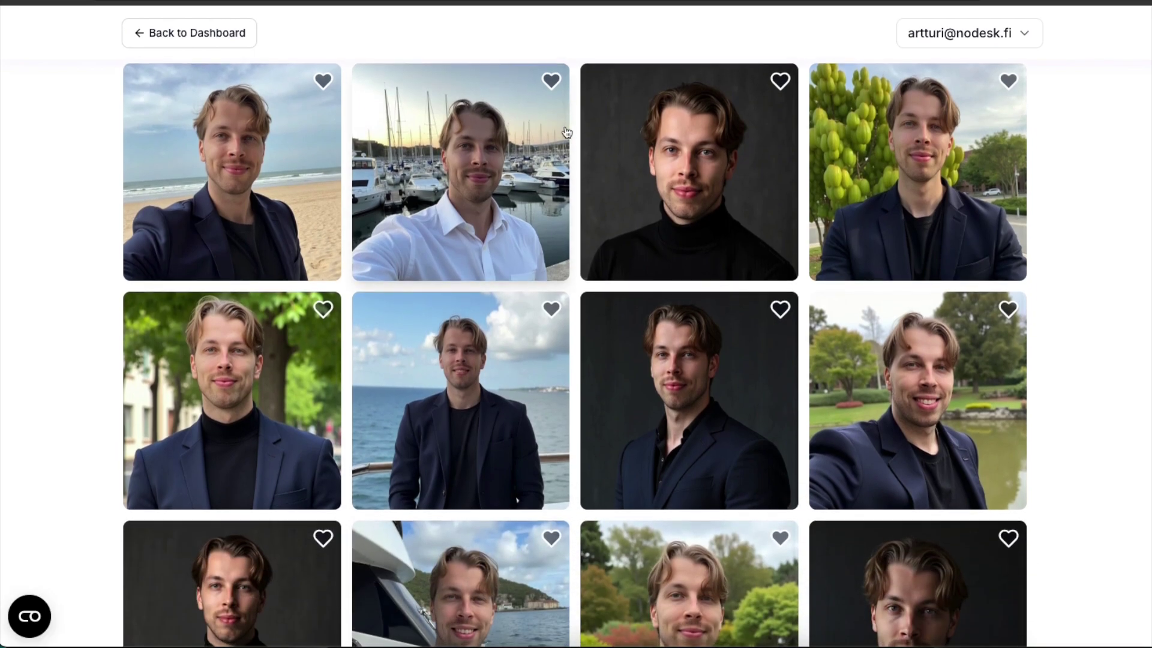
{"action": "scroll", "coordinate": [545, 159], "scroll_direction": "down", "scroll_amount": 10}
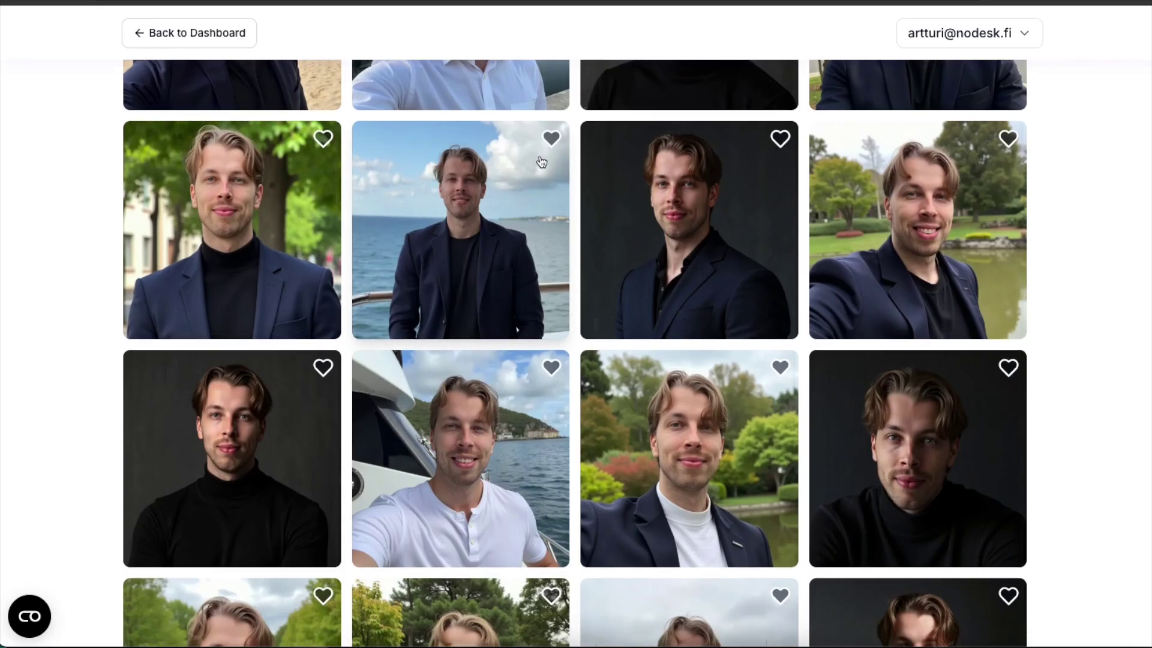
{"action": "scroll", "coordinate": [540, 160], "scroll_direction": "up", "scroll_amount": 7}
{"action": "scroll", "coordinate": [539, 156], "scroll_direction": "up", "scroll_amount": 5}
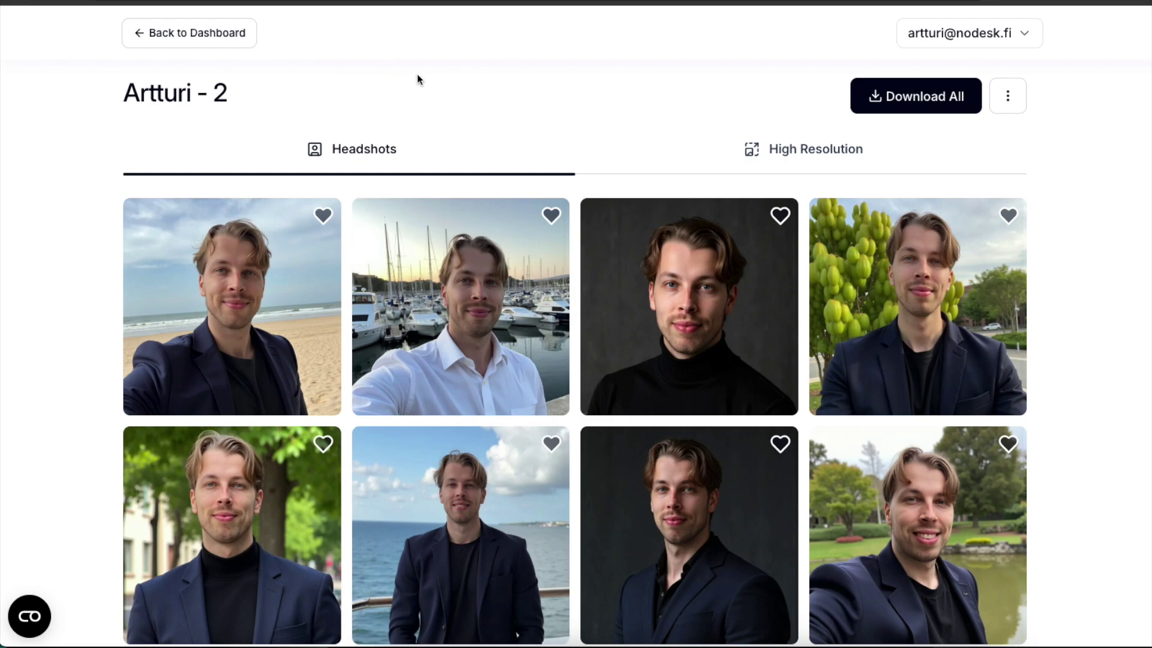
{"action": "scroll", "coordinate": [482, 154], "scroll_direction": "down", "scroll_amount": 1}
{"action": "scroll", "coordinate": [486, 155], "scroll_direction": "down", "scroll_amount": 8}
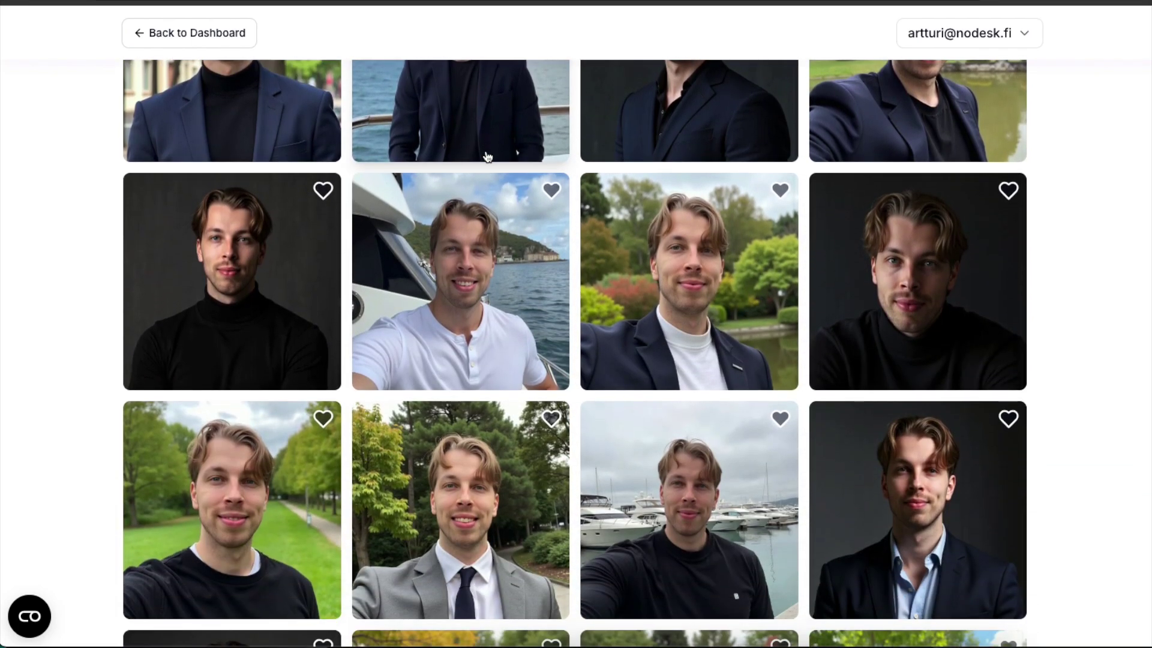
{"action": "scroll", "coordinate": [488, 156], "scroll_direction": "down", "scroll_amount": 9}
{"action": "scroll", "coordinate": [487, 156], "scroll_direction": "down", "scroll_amount": 5}
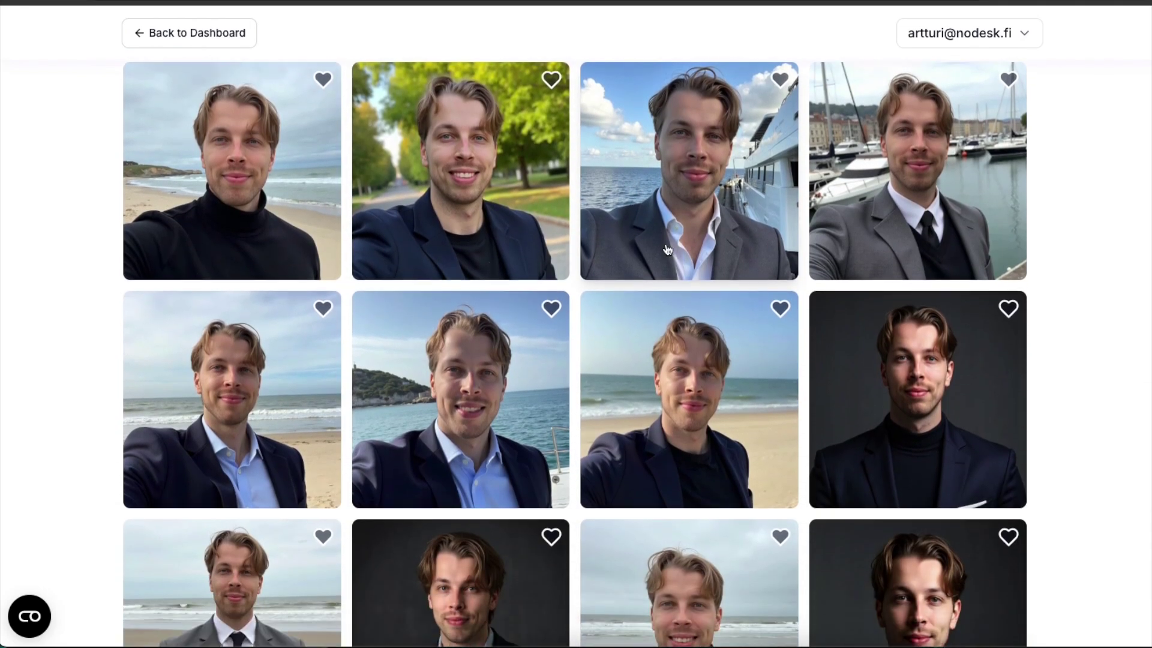
{"action": "scroll", "coordinate": [667, 250], "scroll_direction": "down", "scroll_amount": 9}
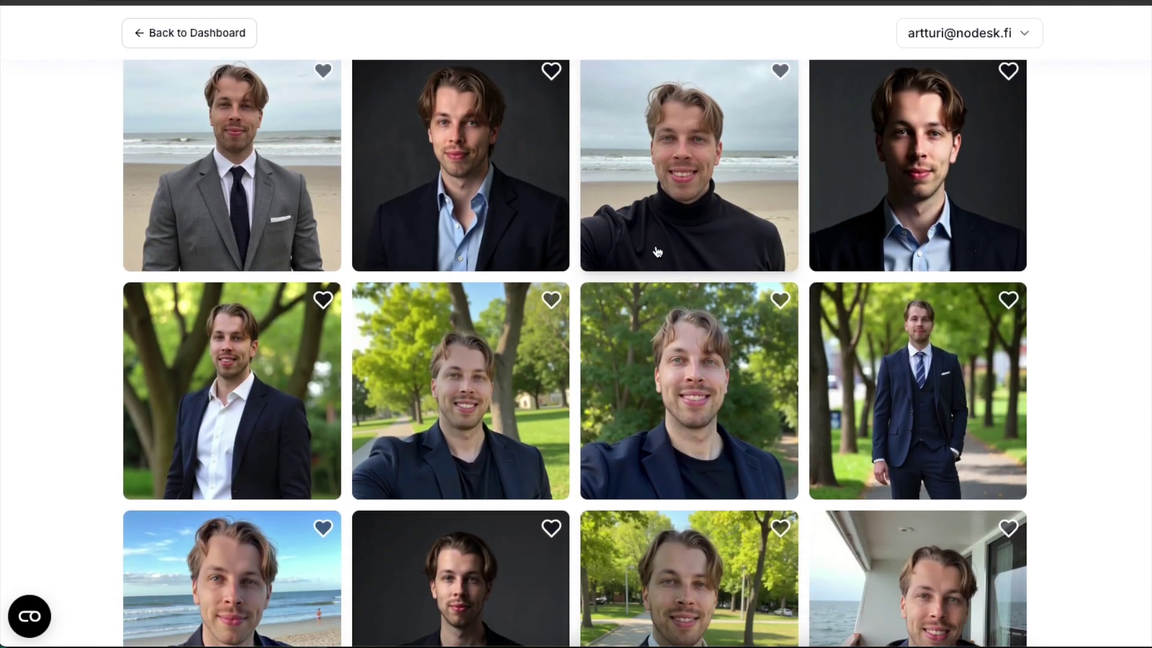
{"action": "scroll", "coordinate": [658, 252], "scroll_direction": "down", "scroll_amount": 12}
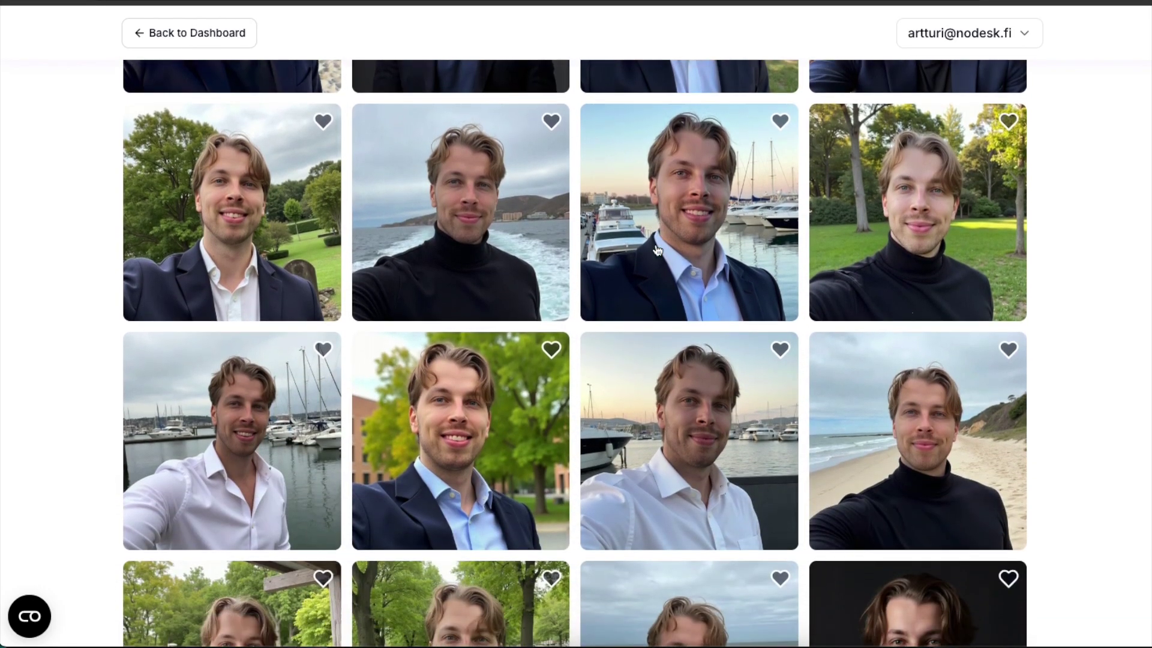
{"action": "scroll", "coordinate": [657, 252], "scroll_direction": "down", "scroll_amount": 7}
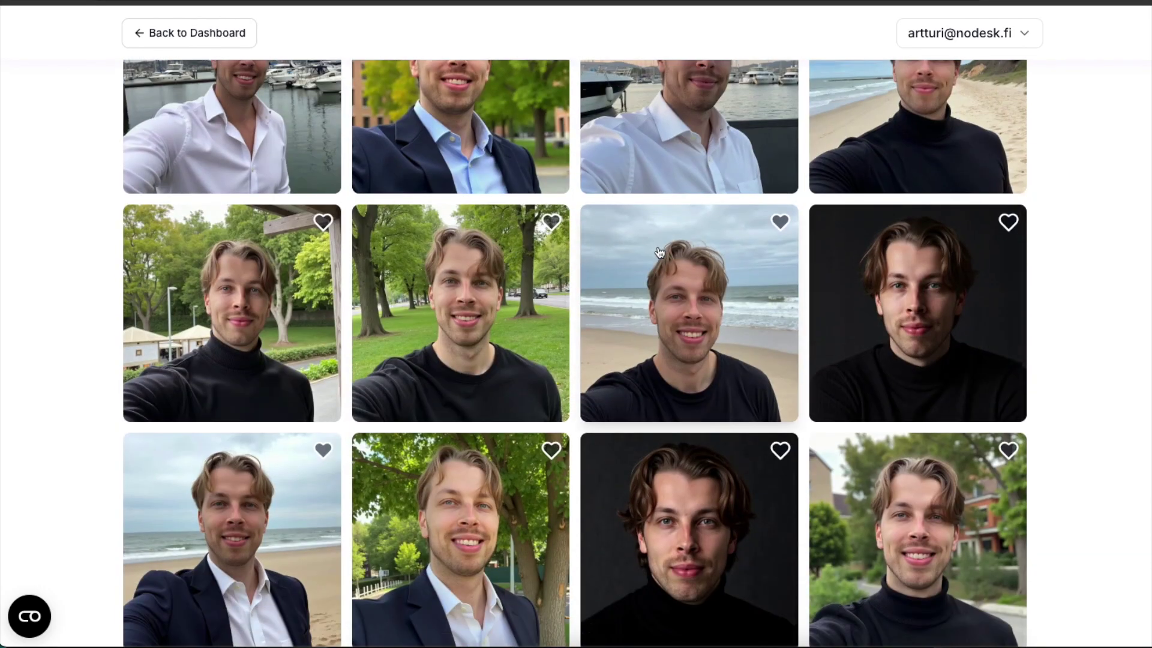
- View the close-up black-turtleneck portrait on the dark background enlarged, close the viewer and look at the portraits below it
{"action": "scroll", "coordinate": [701, 291], "scroll_direction": "down", "scroll_amount": 2}
{"action": "left_click", "coordinate": [693, 465]}
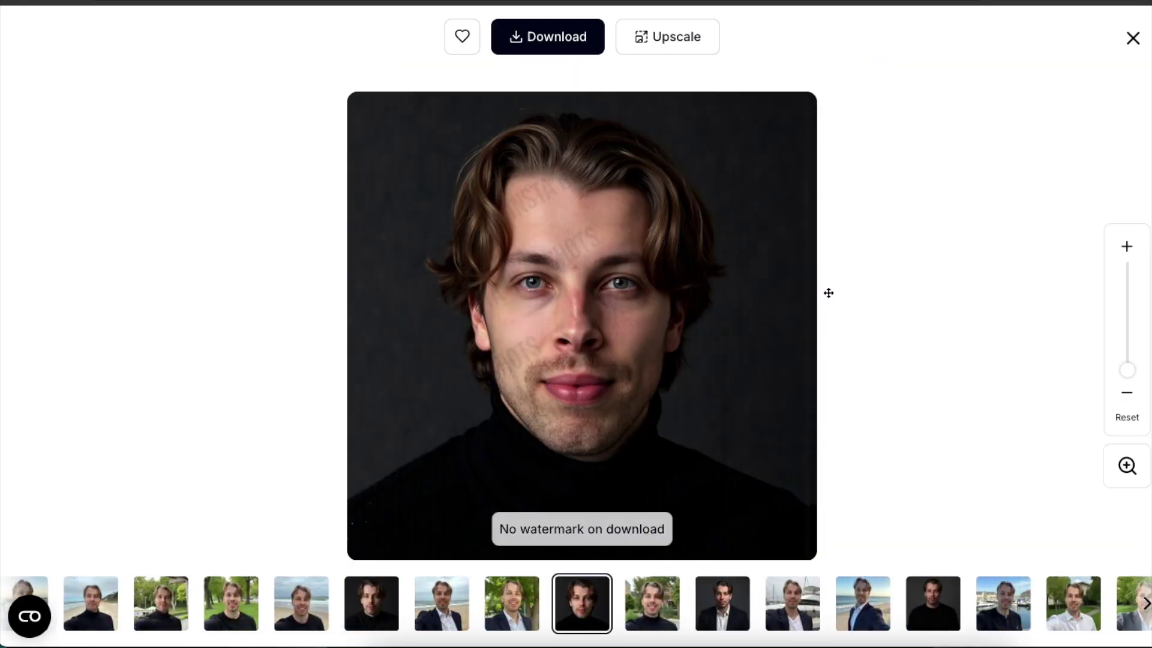
{"action": "left_click", "coordinate": [1133, 39]}
{"action": "scroll", "coordinate": [750, 322], "scroll_direction": "down", "scroll_amount": 4}
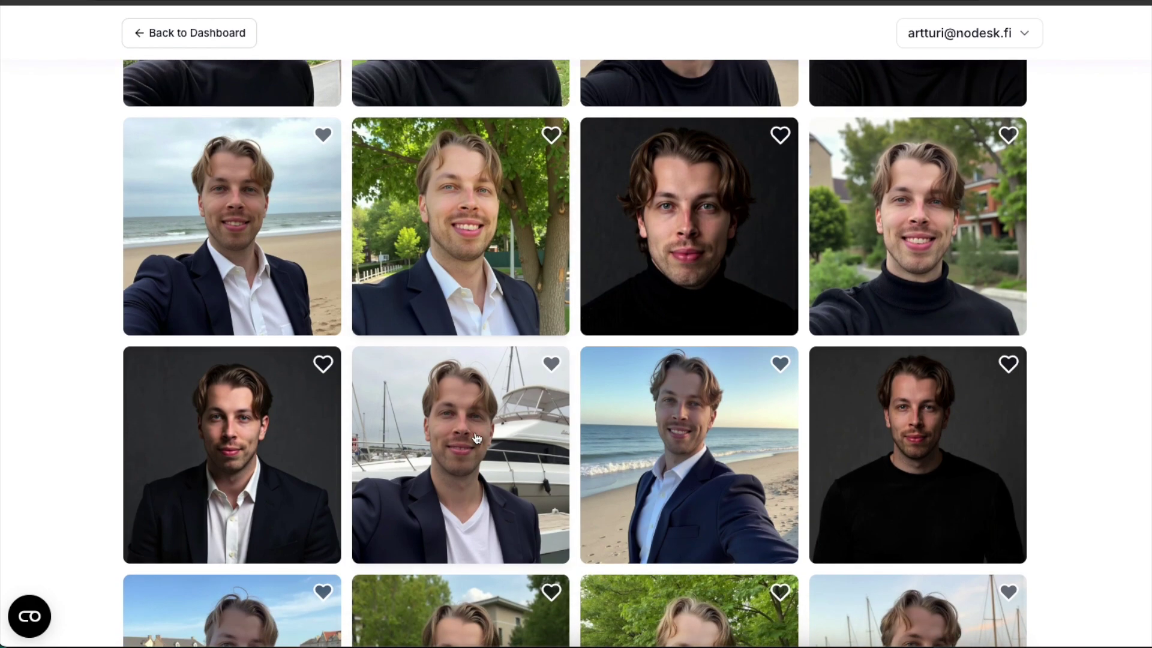
- View the marina portrait with the navy blazer and white V-neck shirt enlarged, and close the viewer
{"action": "left_click", "coordinate": [477, 438]}
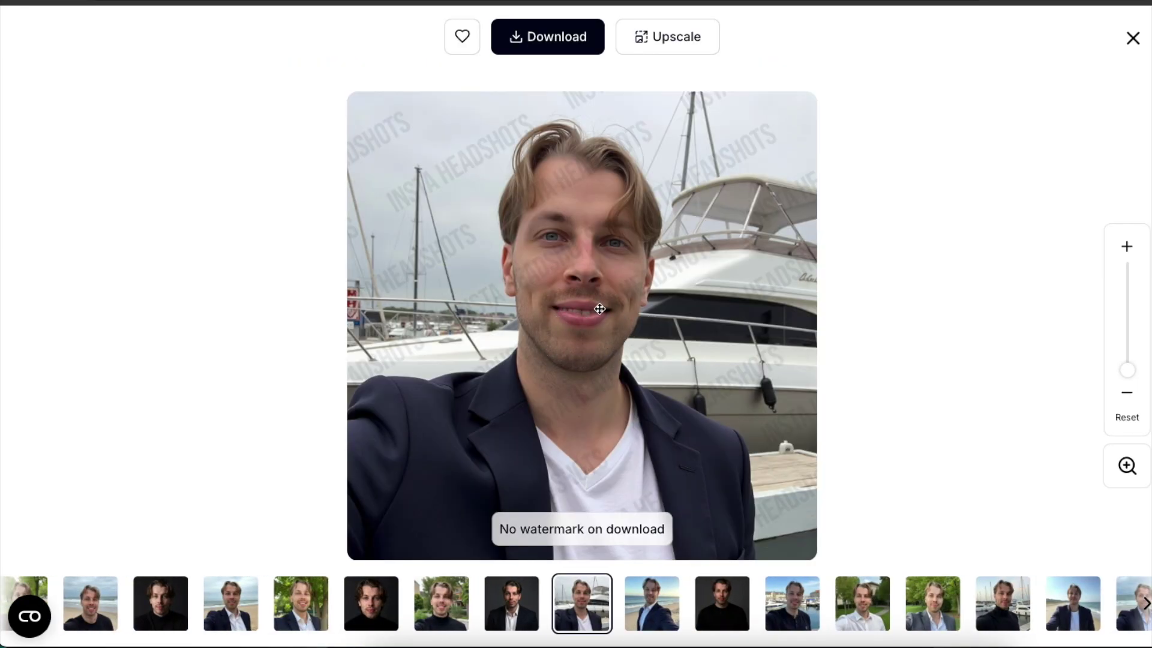
{"action": "left_click", "coordinate": [1134, 42]}
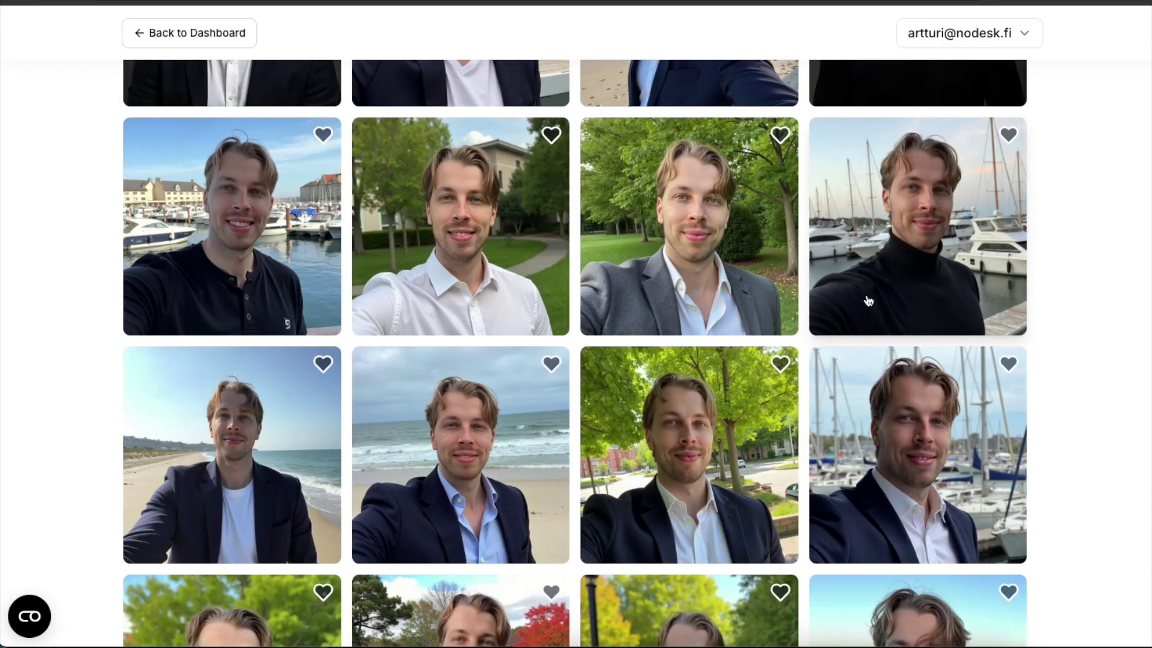
{"action": "scroll", "coordinate": [872, 308], "scroll_direction": "down", "scroll_amount": 7}
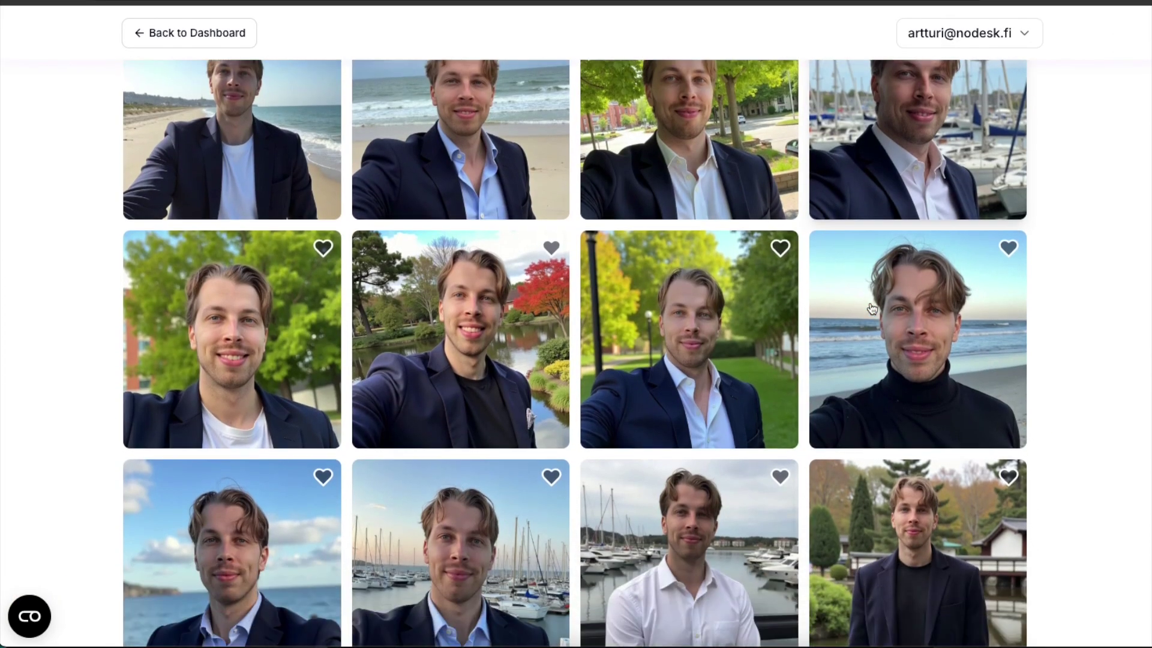
- Look through the remaining park, beach, marina and dark-studio portraits to the end of the gallery, and return to its start
{"action": "scroll", "coordinate": [872, 312], "scroll_direction": "down", "scroll_amount": 13}
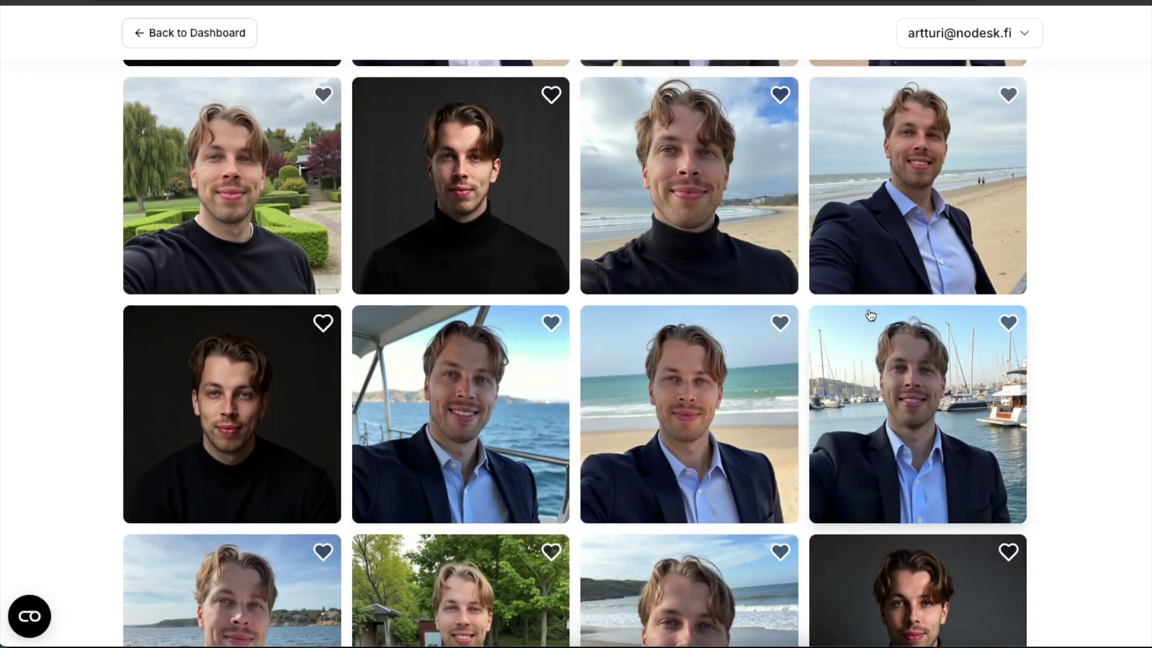
{"action": "scroll", "coordinate": [887, 212], "scroll_direction": "down", "scroll_amount": 4}
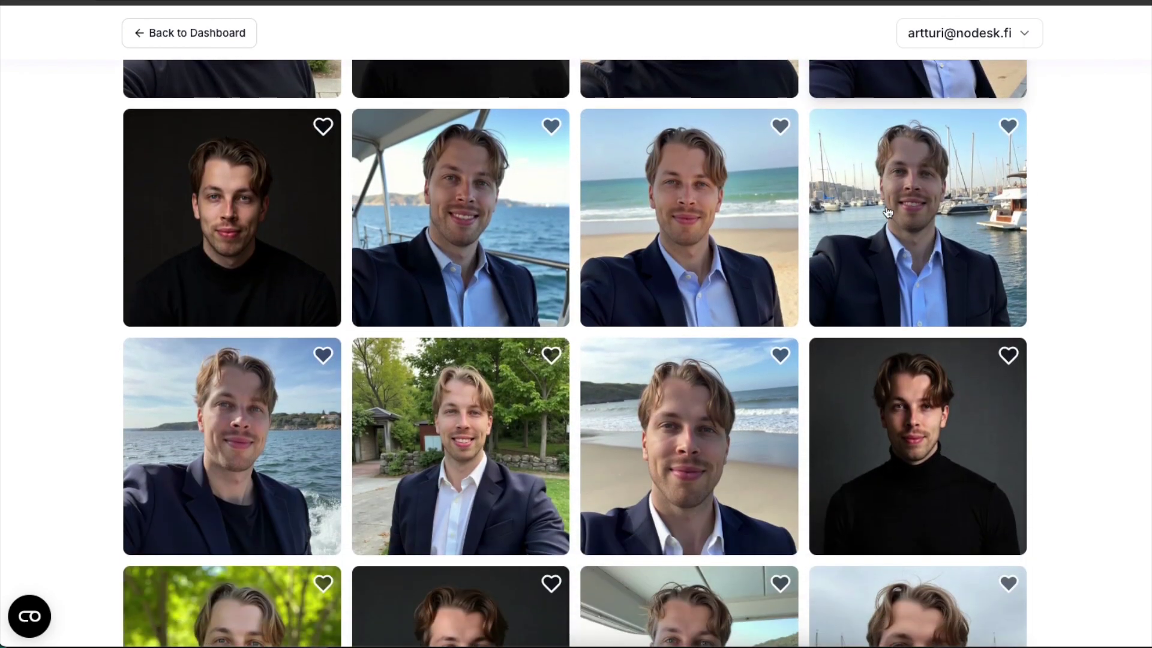
{"action": "scroll", "coordinate": [819, 251], "scroll_direction": "down", "scroll_amount": 3}
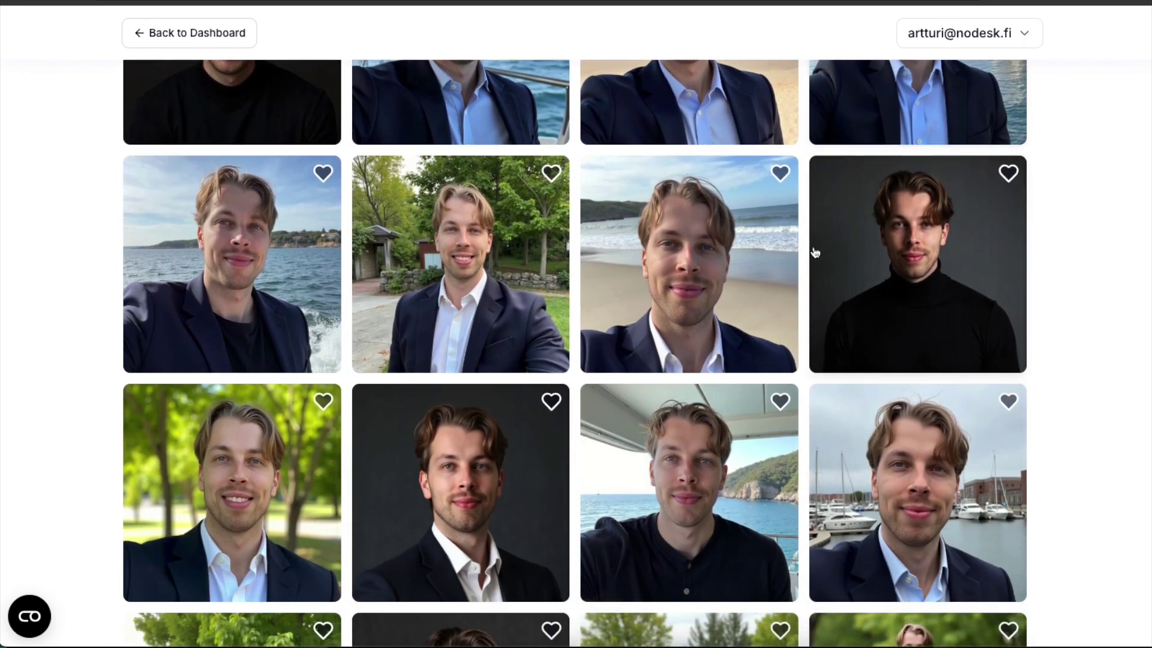
{"action": "scroll", "coordinate": [819, 246], "scroll_direction": "down", "scroll_amount": 4}
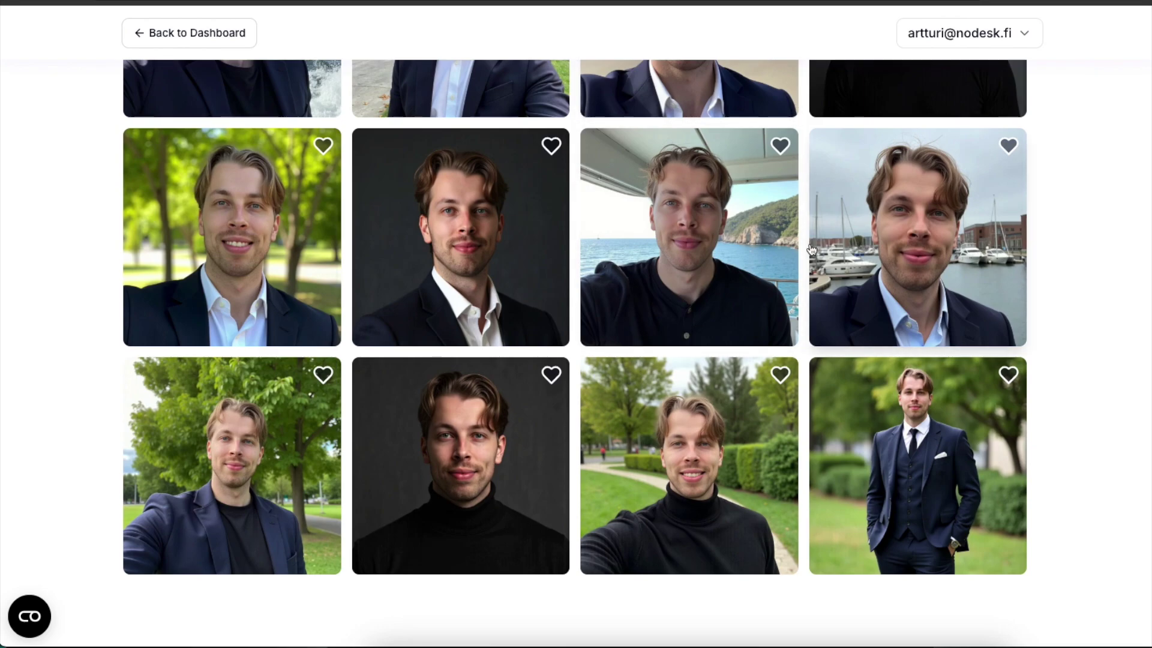
{"action": "scroll", "coordinate": [681, 12], "scroll_direction": "up", "scroll_amount": 20}
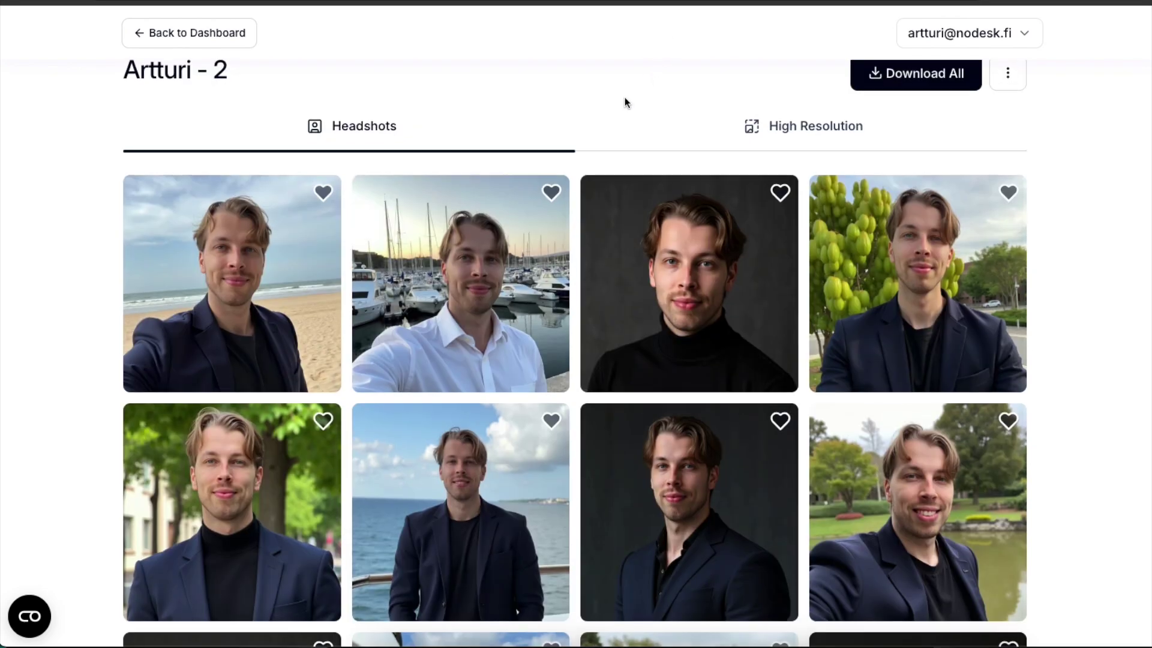
{"action": "scroll", "coordinate": [625, 102], "scroll_direction": "down", "scroll_amount": 2}
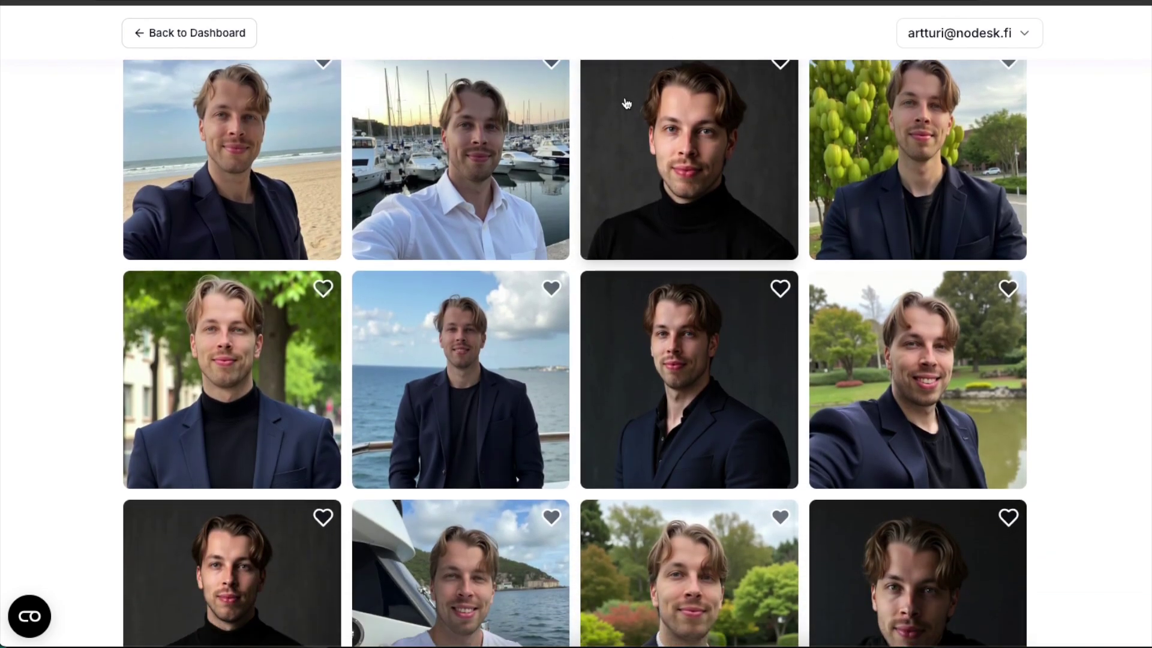
{"action": "scroll", "coordinate": [625, 103], "scroll_direction": "up", "scroll_amount": 2}
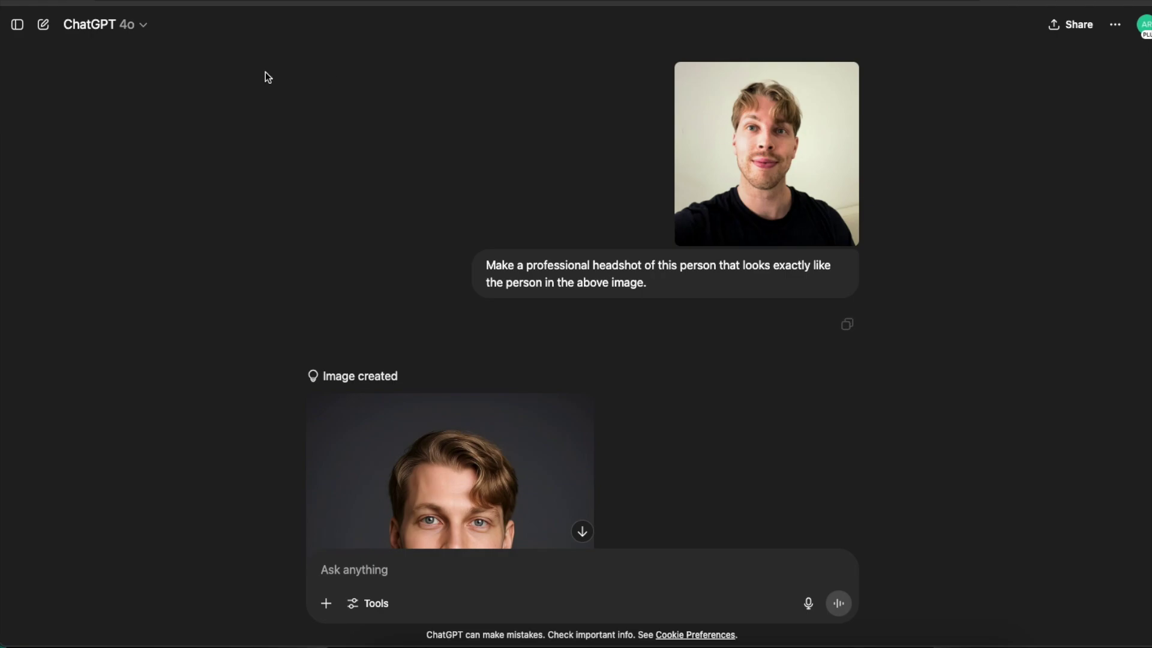
- Switch to the ChatGPT conversation and examine the uploaded selfie and the prompt asking for a professional headshot
{"action": "scroll", "coordinate": [512, 159], "scroll_direction": "down", "scroll_amount": 1}
{"action": "scroll", "coordinate": [534, 170], "scroll_direction": "down", "scroll_amount": 2}
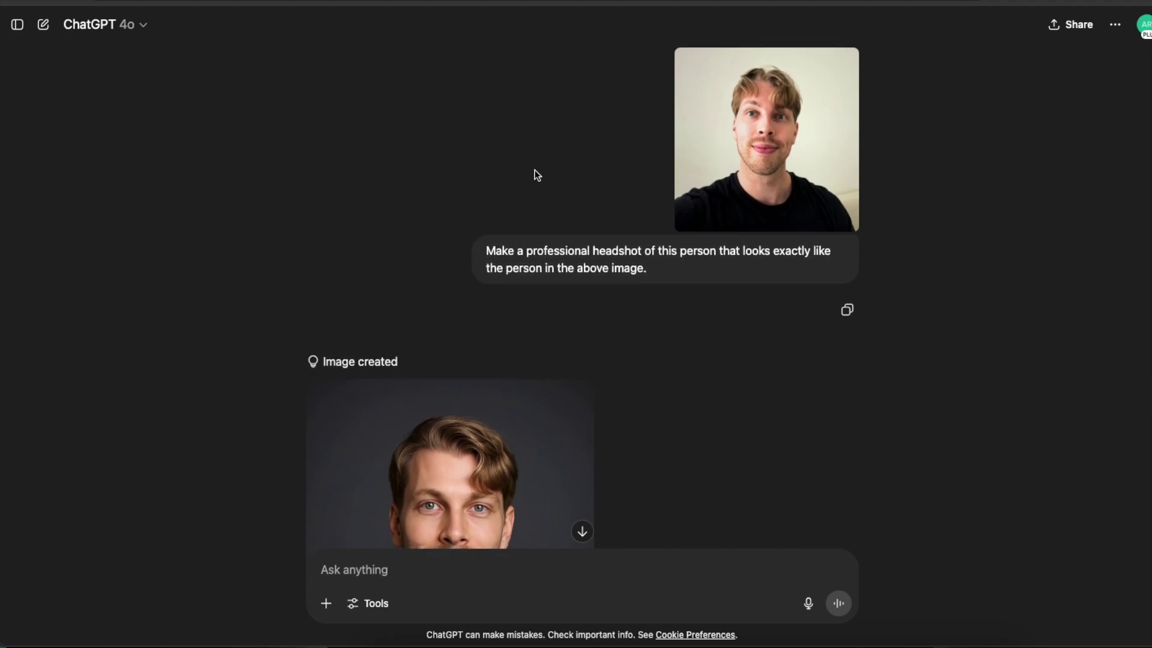
{"action": "scroll", "coordinate": [740, 207], "scroll_direction": "down", "scroll_amount": 1}
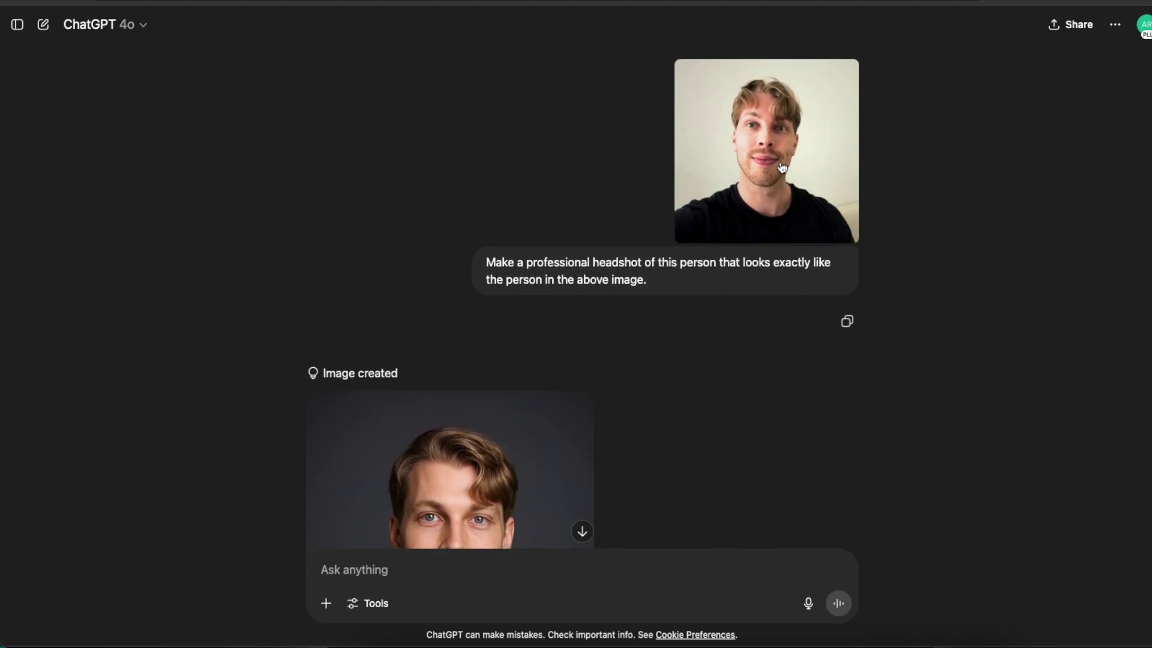
{"action": "scroll", "coordinate": [780, 165], "scroll_direction": "down", "scroll_amount": 2}
{"action": "triple_click", "coordinate": [602, 223]}
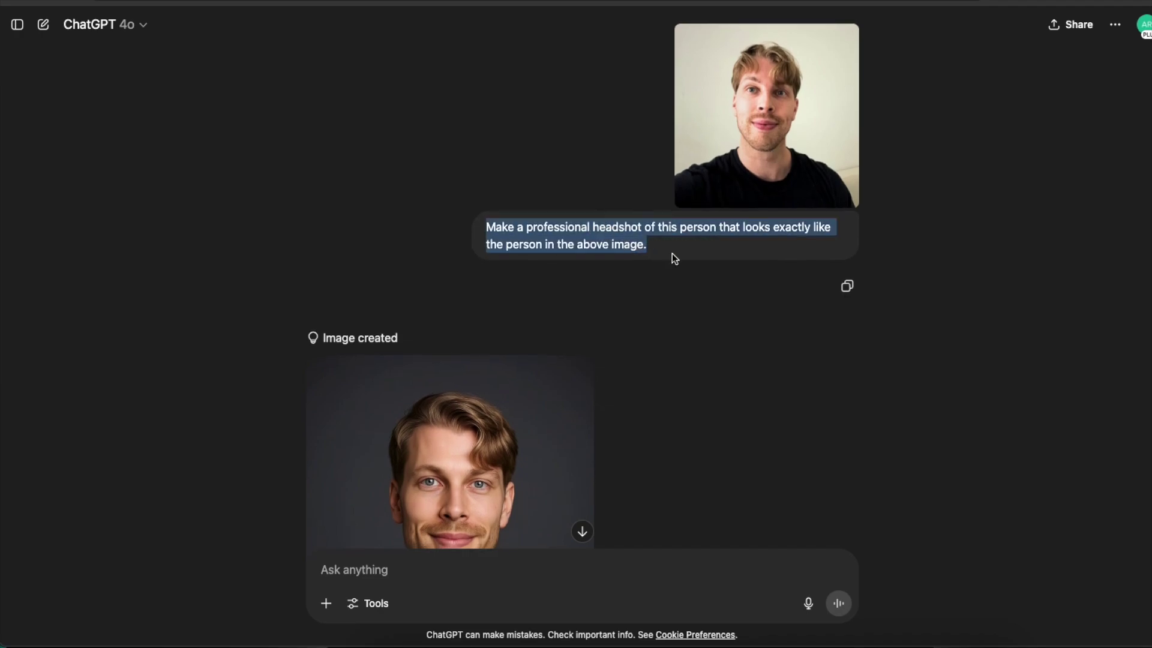
{"action": "left_click", "coordinate": [674, 258]}
{"action": "scroll", "coordinate": [690, 249], "scroll_direction": "down", "scroll_amount": 3}
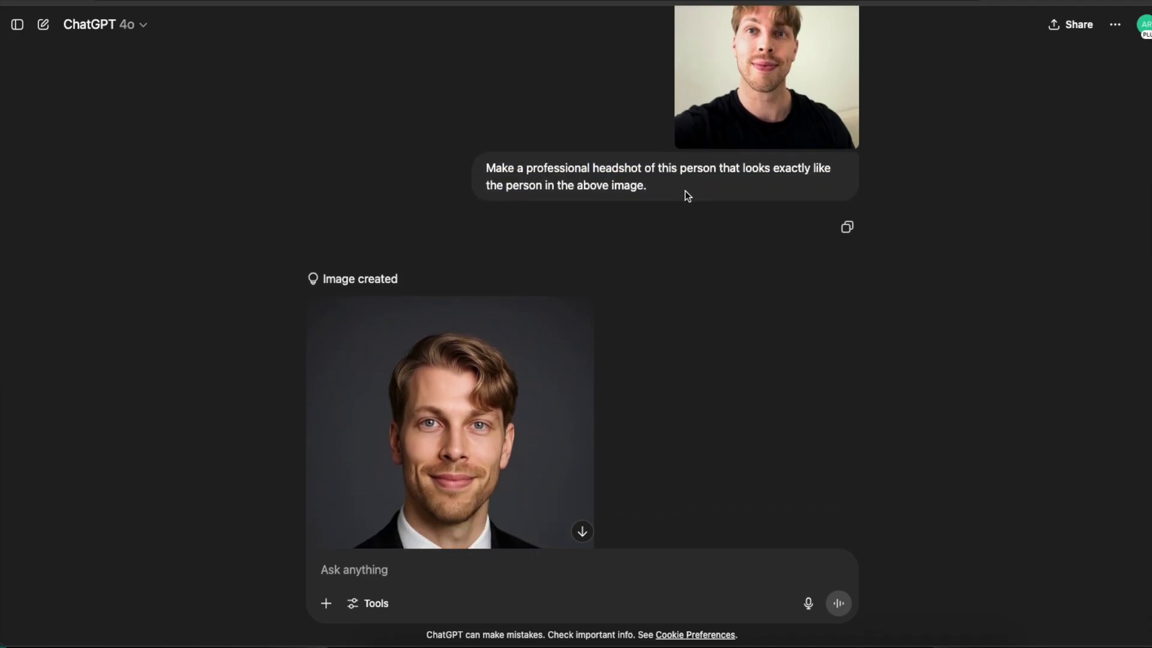
- Open the first generated headshot in the image viewer, close it and go back to the uploaded selfie
{"action": "scroll", "coordinate": [688, 195], "scroll_direction": "down", "scroll_amount": 3}
{"action": "left_click", "coordinate": [507, 332]}
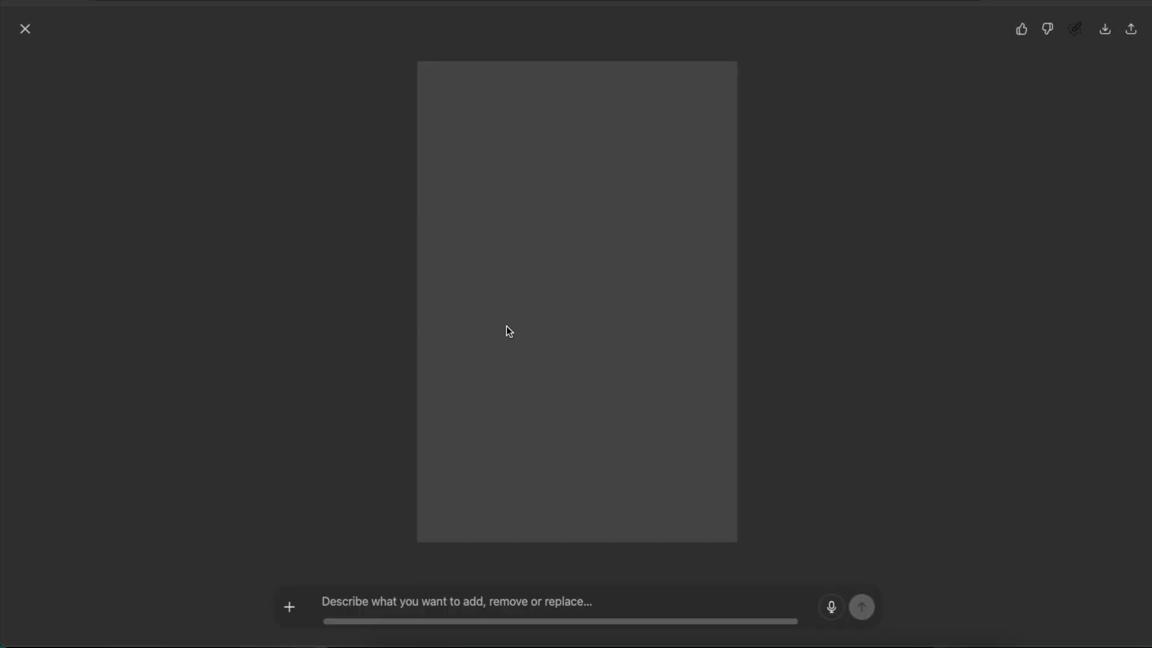
{"action": "key", "text": "Escape"}
{"action": "scroll", "coordinate": [775, 178], "scroll_direction": "down", "scroll_amount": 3}
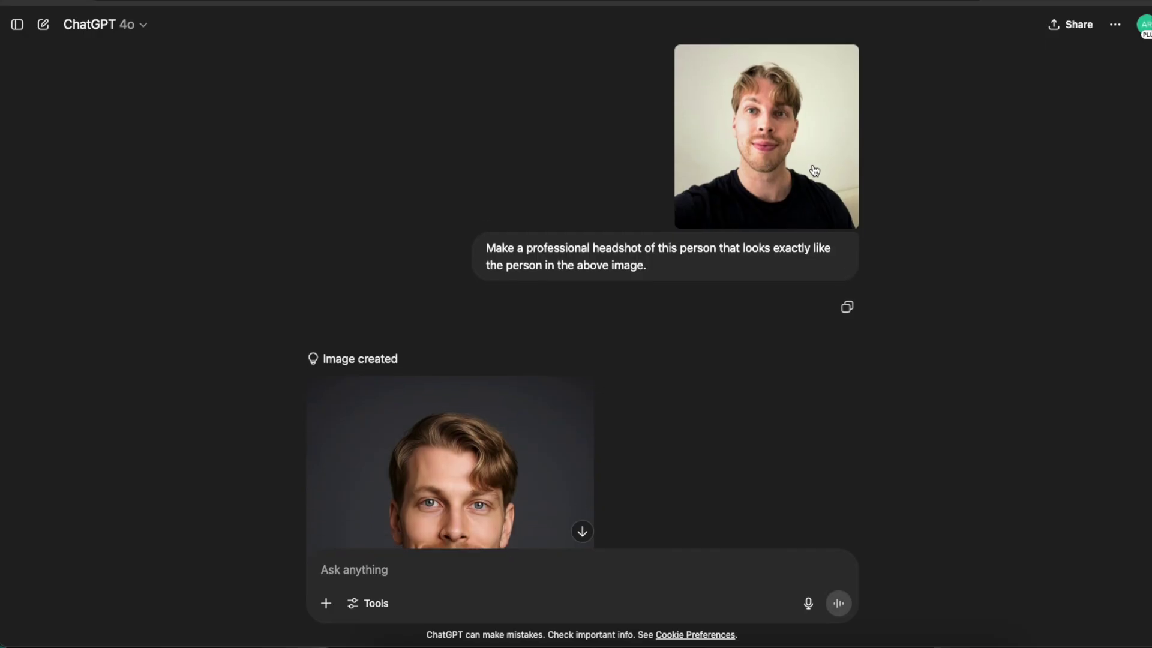
- Compare the generated black-suit headshot with the original selfie, examining the face, hair and clothing
{"action": "scroll", "coordinate": [773, 180], "scroll_direction": "down", "scroll_amount": 4}
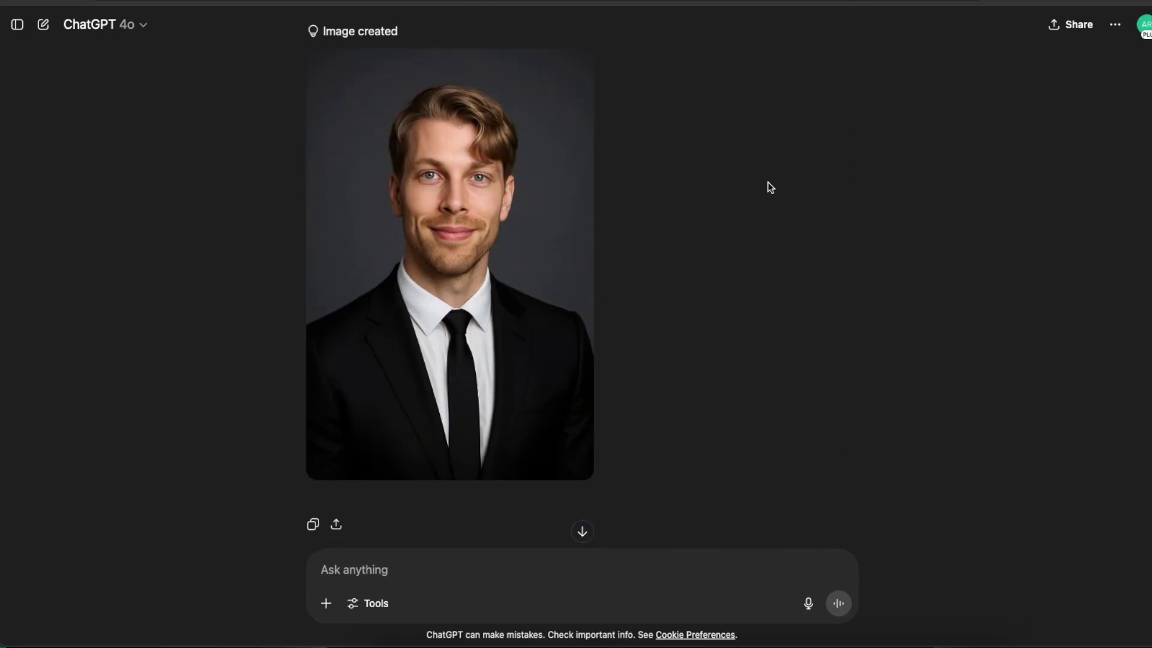
{"action": "scroll", "coordinate": [767, 185], "scroll_direction": "up", "scroll_amount": 3}
{"action": "scroll", "coordinate": [769, 184], "scroll_direction": "up", "scroll_amount": 3}
{"action": "scroll", "coordinate": [381, 360], "scroll_direction": "down", "scroll_amount": 4}
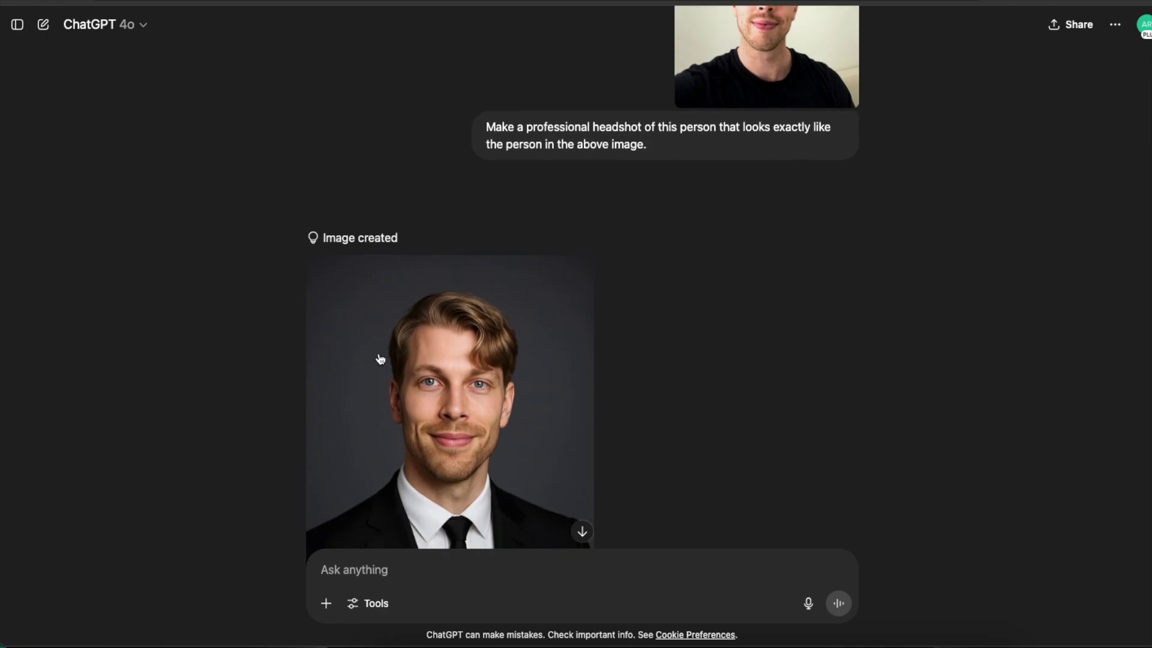
{"action": "scroll", "coordinate": [491, 308], "scroll_direction": "down", "scroll_amount": 5}
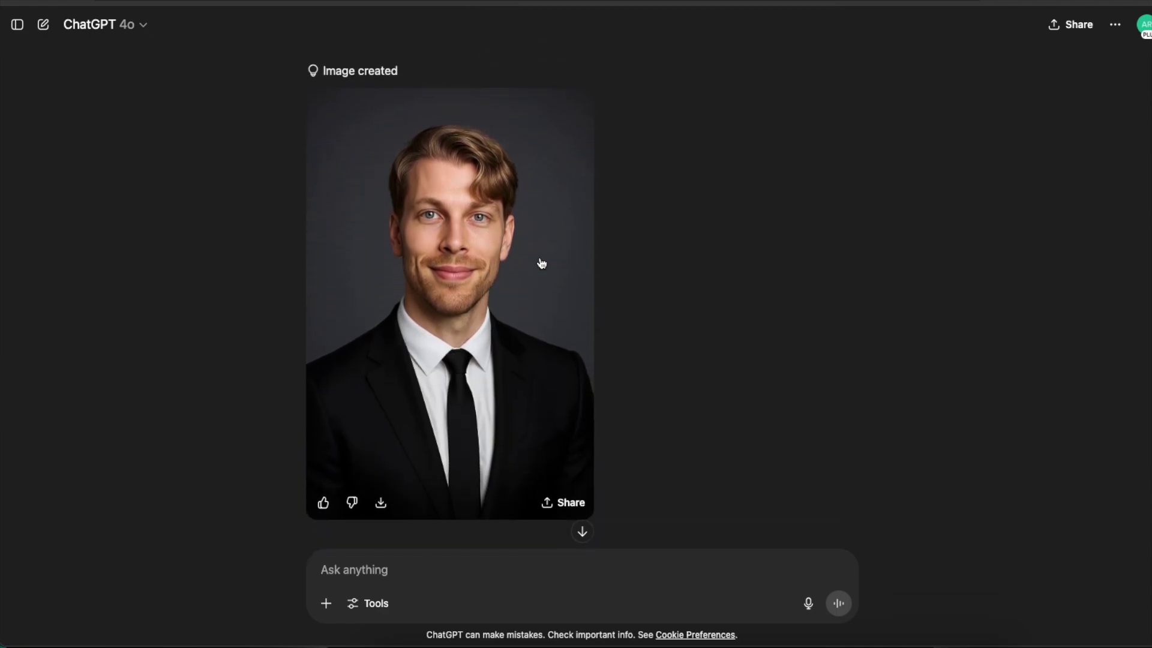
{"action": "scroll", "coordinate": [768, 186], "scroll_direction": "up", "scroll_amount": 5}
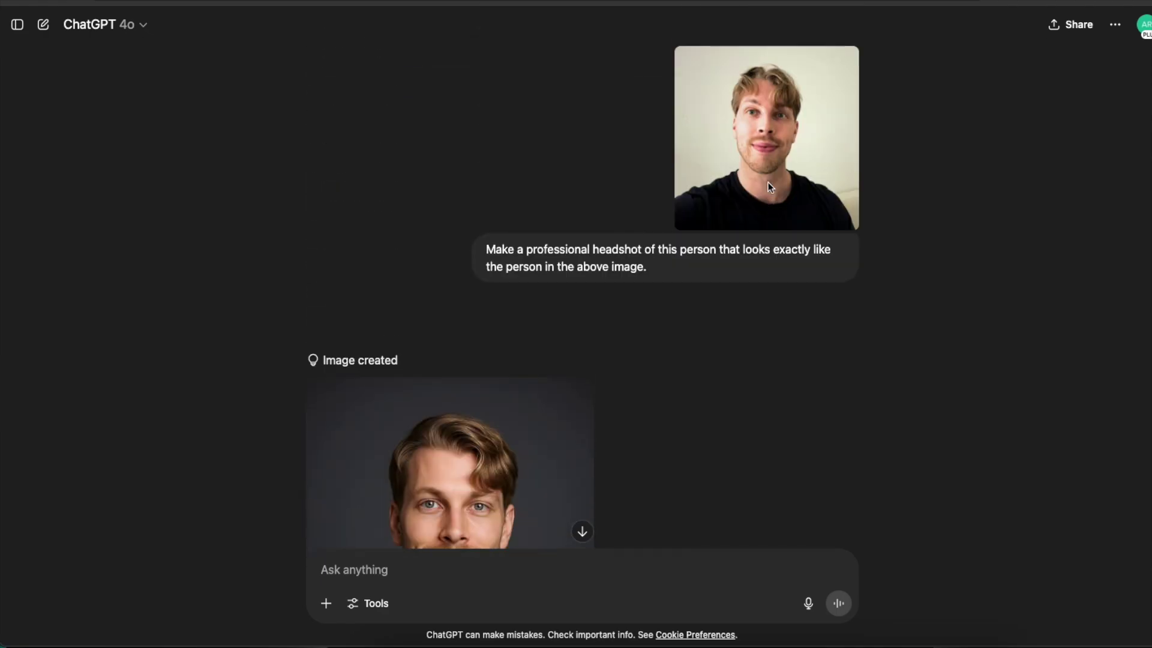
{"action": "scroll", "coordinate": [390, 377], "scroll_direction": "down", "scroll_amount": 2}
{"action": "scroll", "coordinate": [390, 377], "scroll_direction": "down", "scroll_amount": 2}
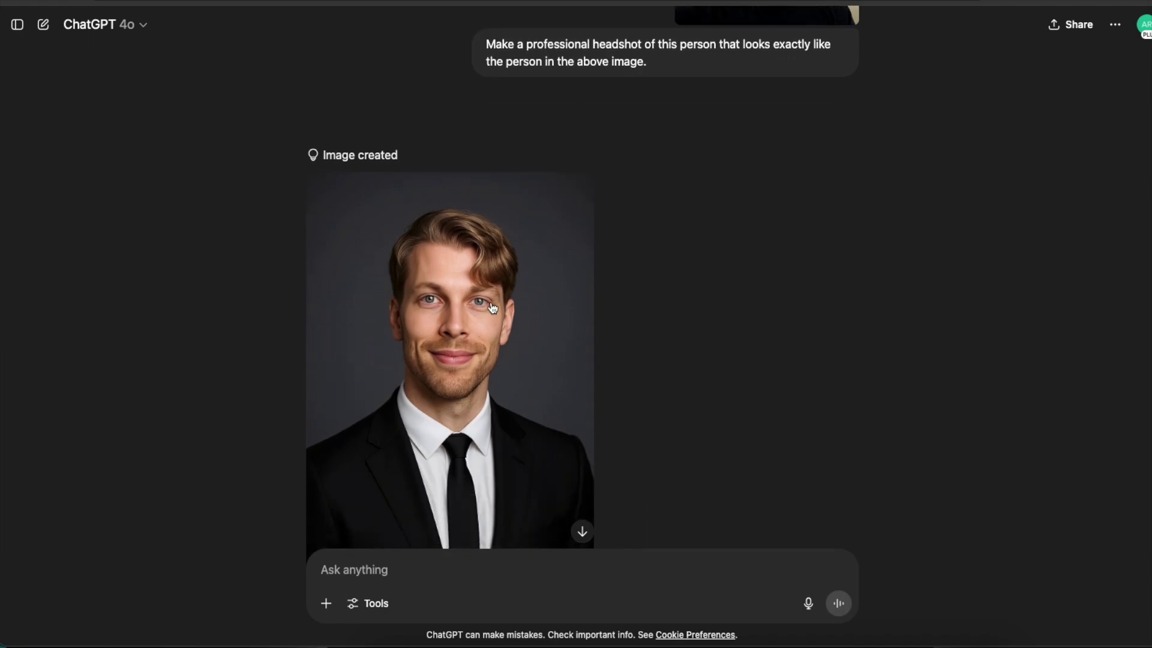
{"action": "scroll", "coordinate": [492, 307], "scroll_direction": "down", "scroll_amount": 2}
{"action": "scroll", "coordinate": [540, 263], "scroll_direction": "up", "scroll_amount": 3}
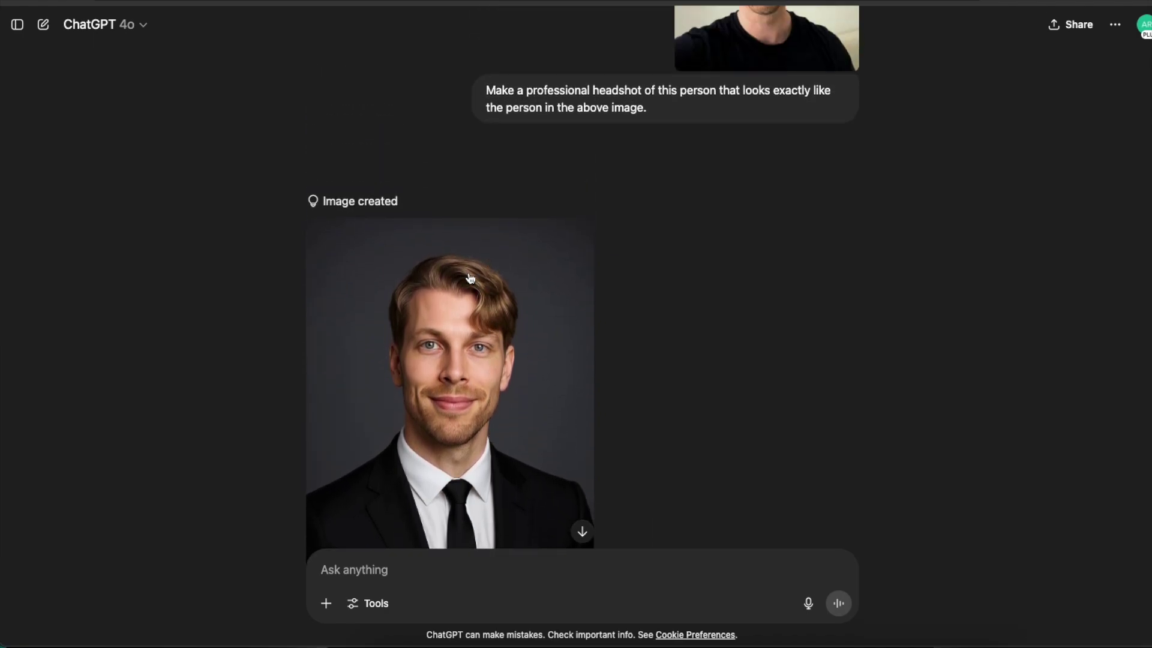
- Find the "Make him wear a blue suit" request, open its resulting headshot in the image viewer and close it
{"action": "scroll", "coordinate": [489, 282], "scroll_direction": "down", "scroll_amount": 8}
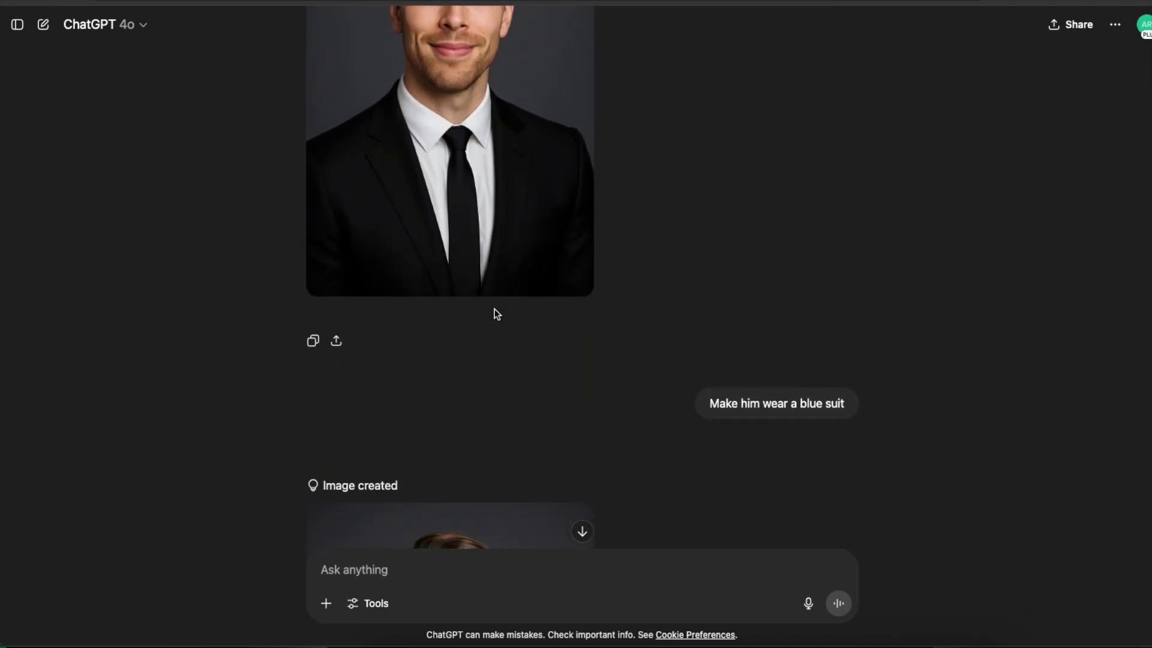
{"action": "scroll", "coordinate": [496, 314], "scroll_direction": "down", "scroll_amount": 6}
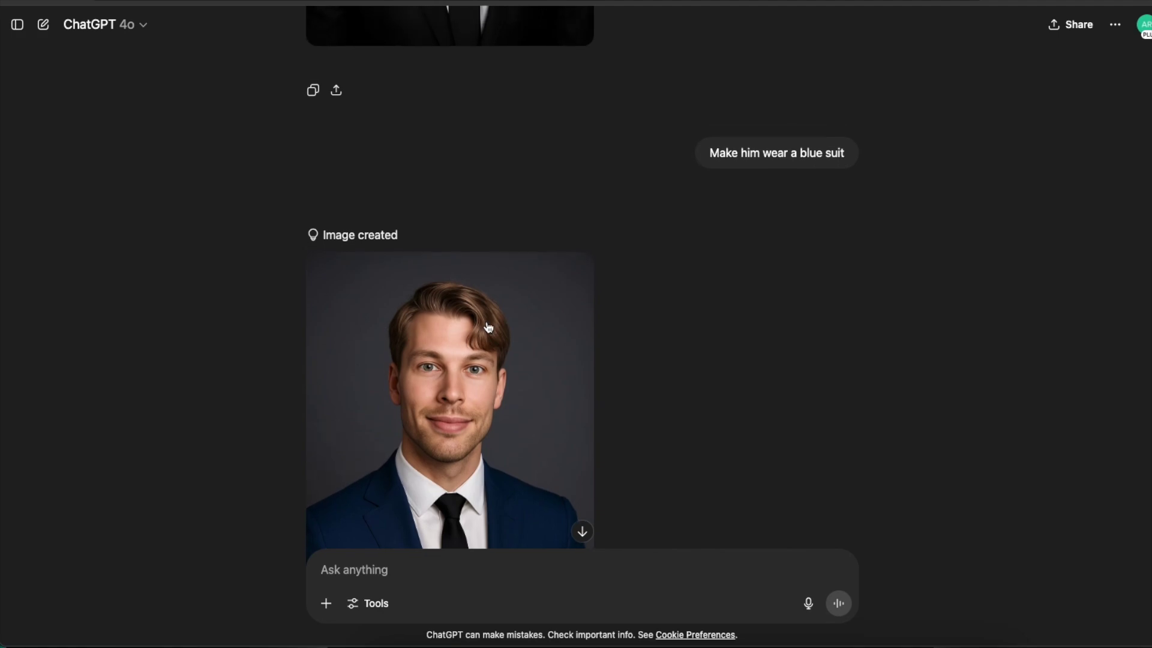
{"action": "left_click", "coordinate": [497, 313]}
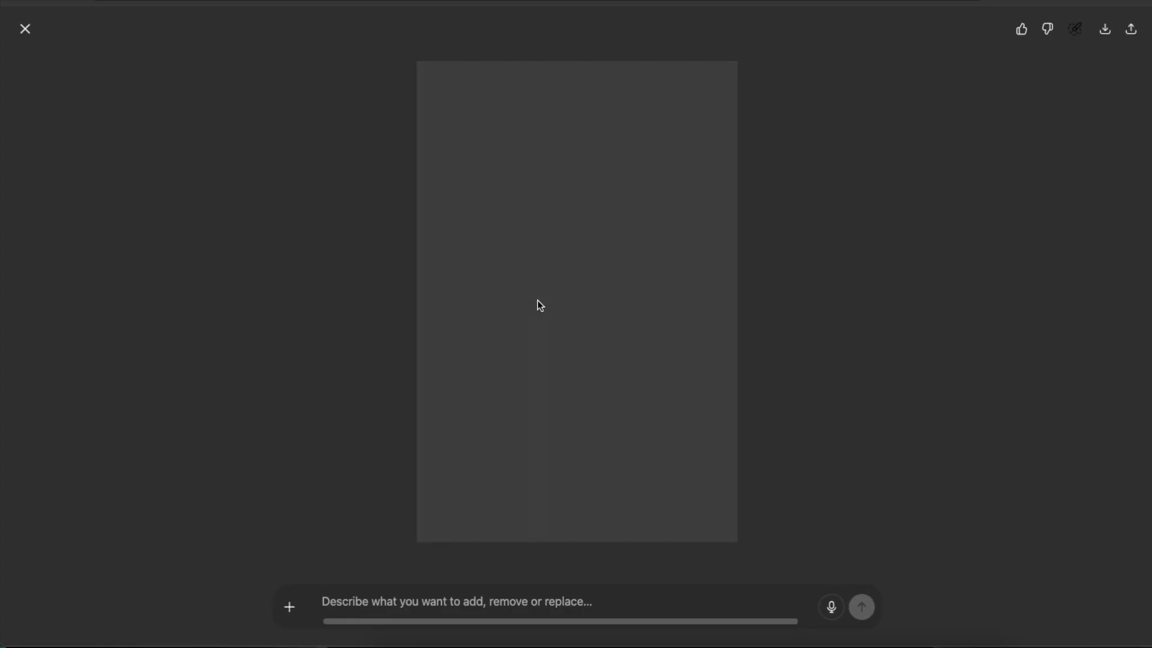
{"action": "left_click", "coordinate": [25, 29]}
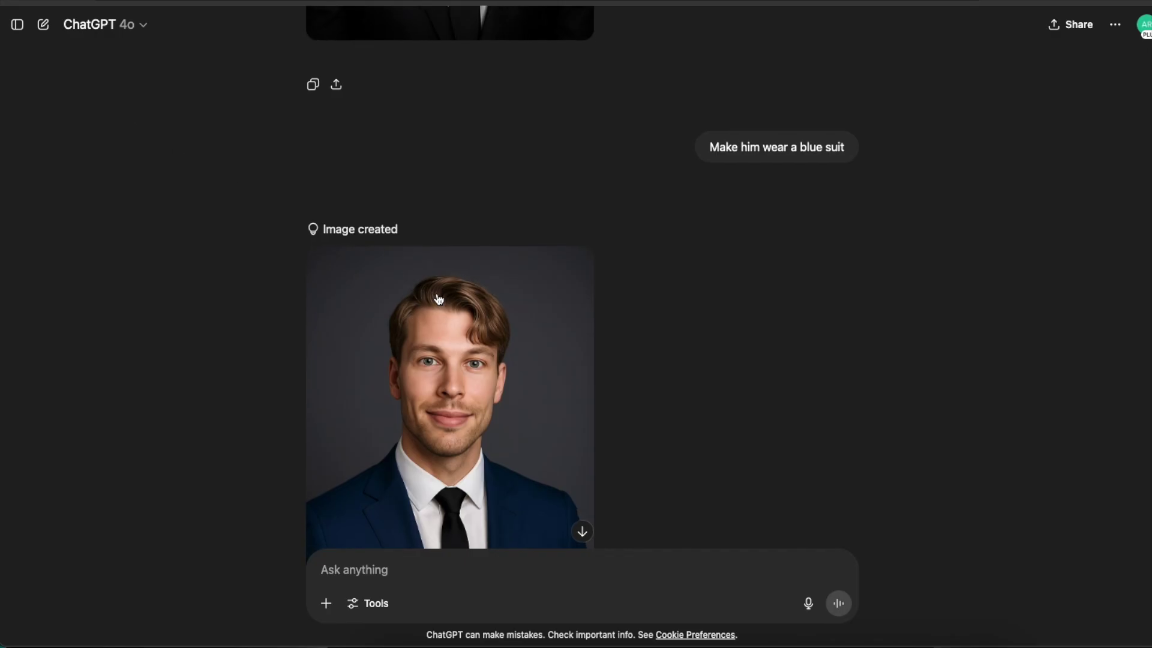
- Compare the earlier black-suit headshot with the blue-suit version, looking down to the request for a New York sunset background
{"action": "scroll", "coordinate": [465, 264], "scroll_direction": "up", "scroll_amount": 10}
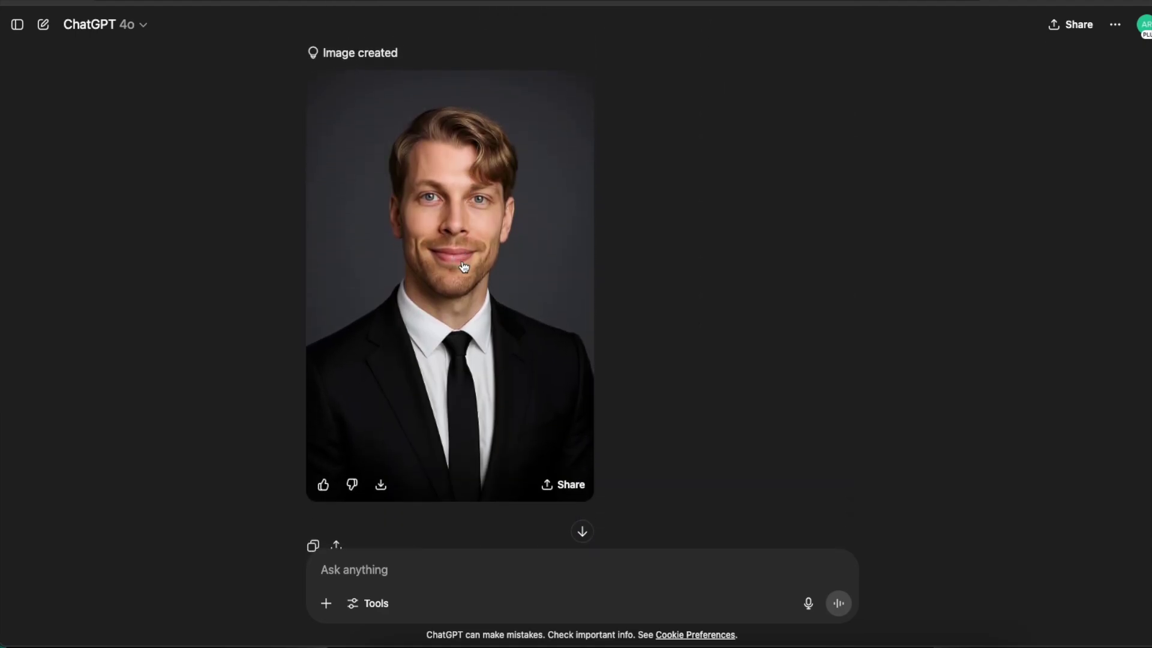
{"action": "scroll", "coordinate": [465, 268], "scroll_direction": "up", "scroll_amount": 3}
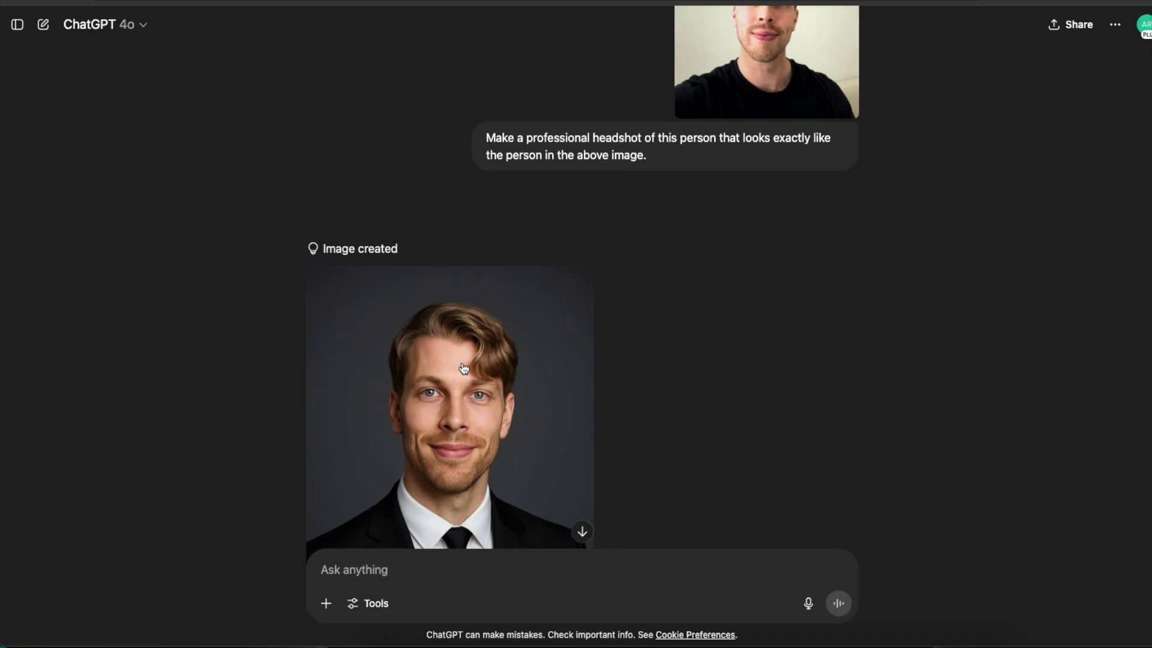
{"action": "scroll", "coordinate": [453, 367], "scroll_direction": "down", "scroll_amount": 3}
{"action": "scroll", "coordinate": [450, 243], "scroll_direction": "down", "scroll_amount": 1}
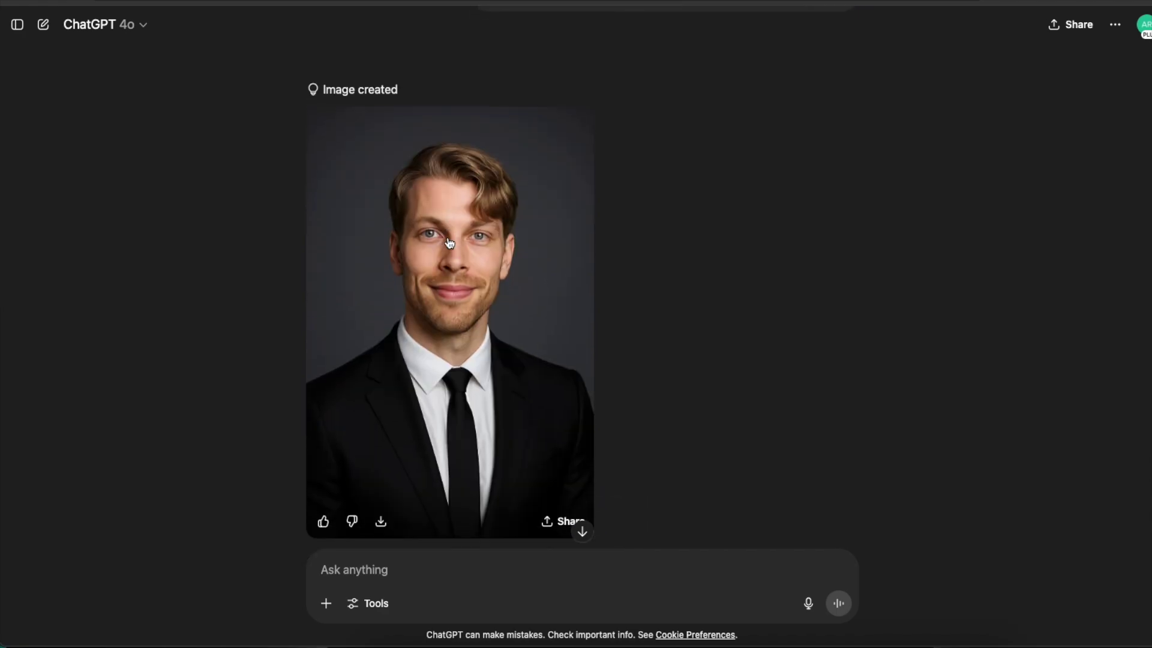
{"action": "scroll", "coordinate": [450, 242], "scroll_direction": "down", "scroll_amount": 20}
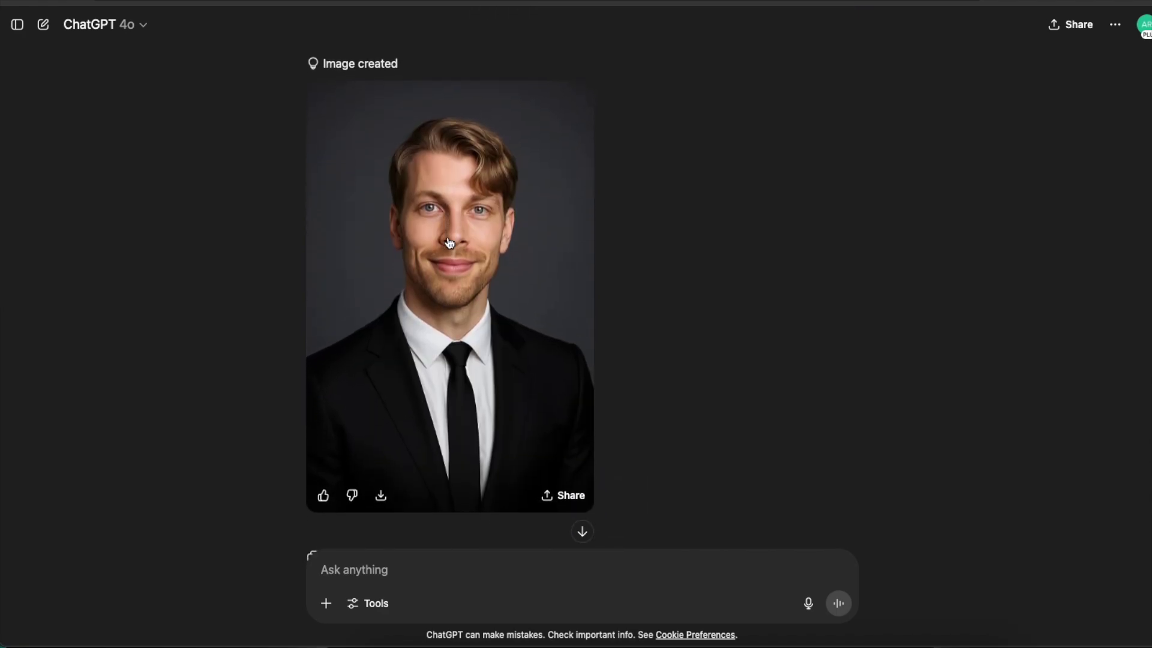
{"action": "scroll", "coordinate": [450, 244], "scroll_direction": "up", "scroll_amount": 4}
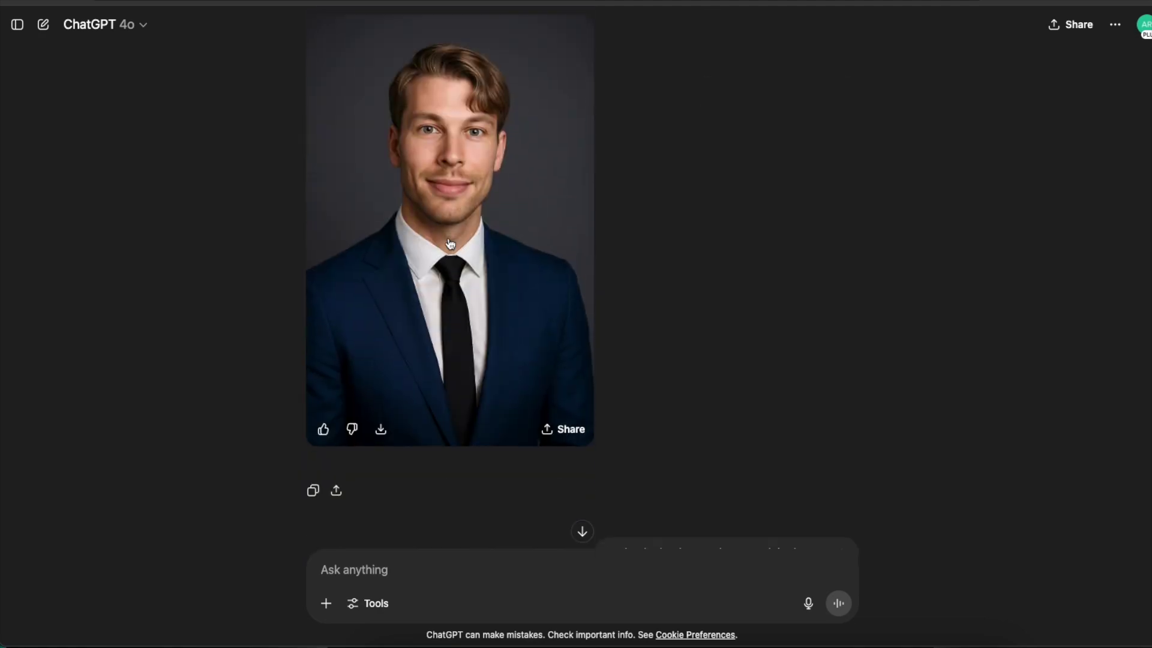
{"action": "scroll", "coordinate": [451, 244], "scroll_direction": "down", "scroll_amount": 1}
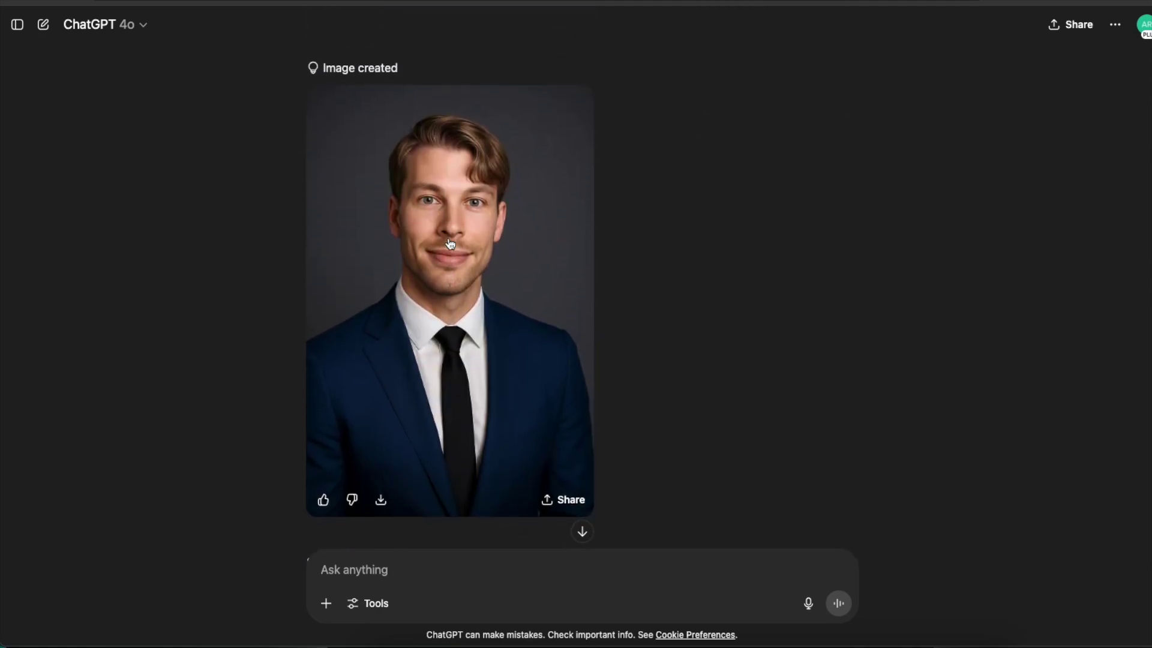
{"action": "scroll", "coordinate": [451, 244], "scroll_direction": "down", "scroll_amount": 2}
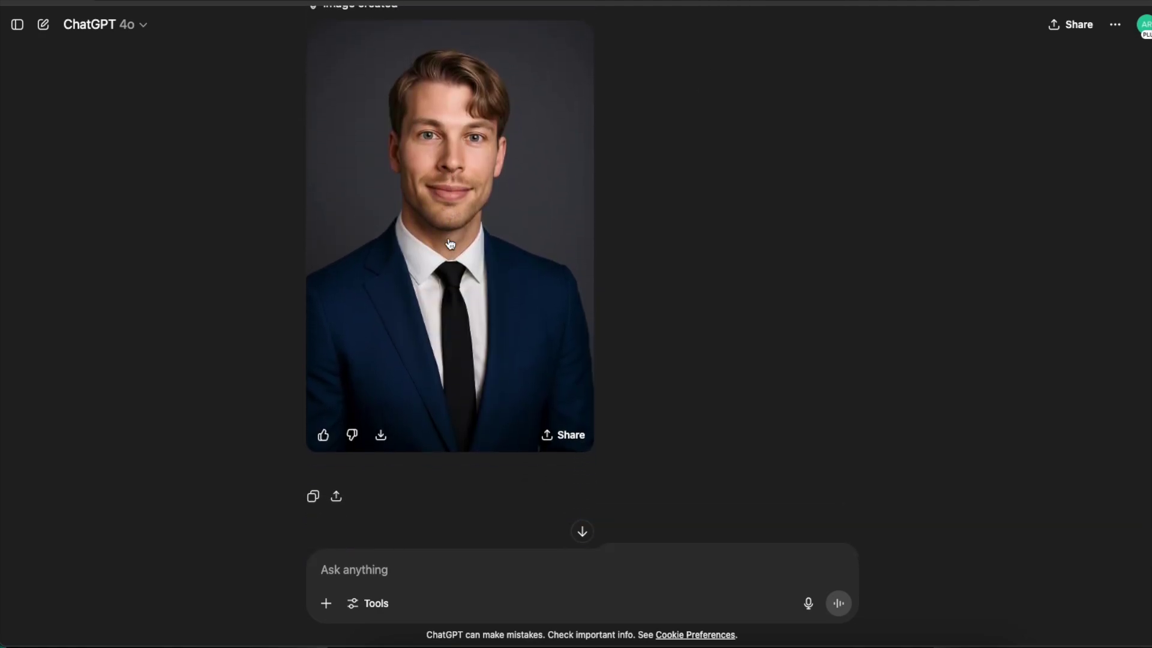
{"action": "scroll", "coordinate": [450, 244], "scroll_direction": "up", "scroll_amount": 1}
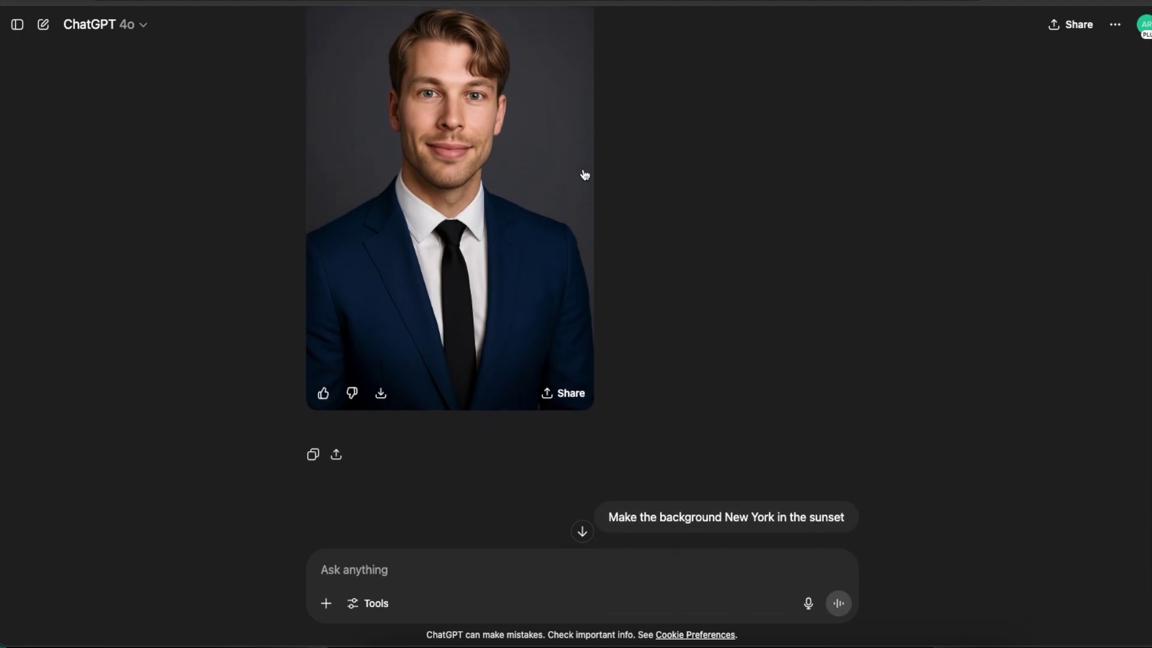
{"action": "scroll", "coordinate": [583, 175], "scroll_direction": "up", "scroll_amount": 4}
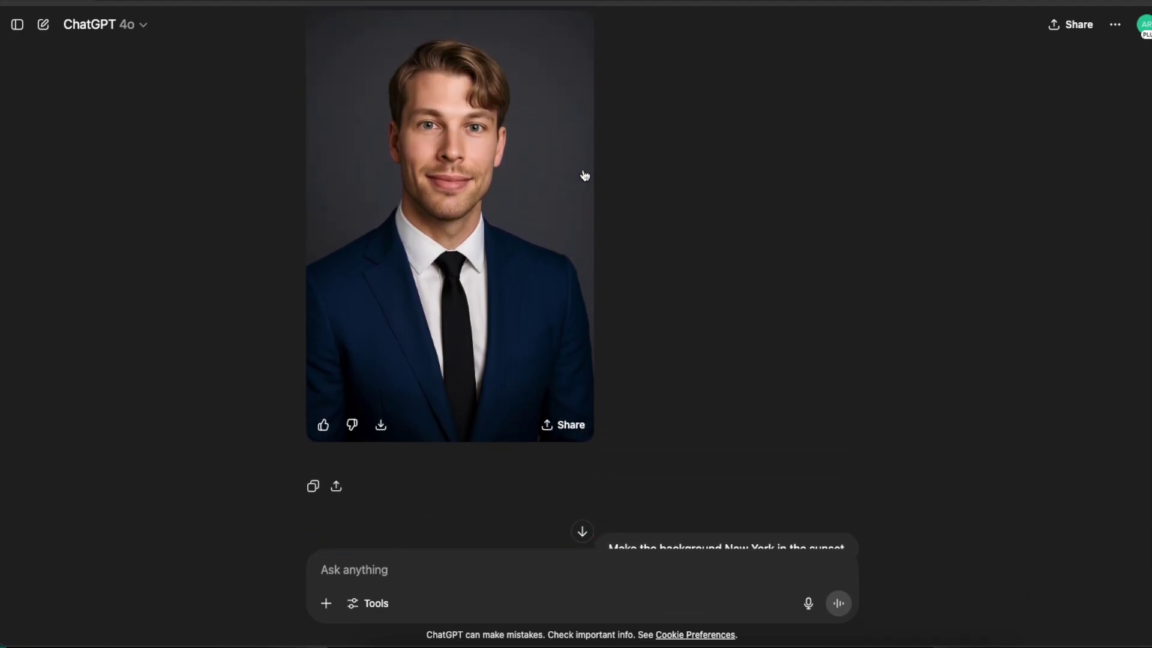
- Look at the New York sunset headshot, then go back to the first black-suit headshot and the original selfie request
{"action": "scroll", "coordinate": [511, 252], "scroll_direction": "down", "scroll_amount": 2}
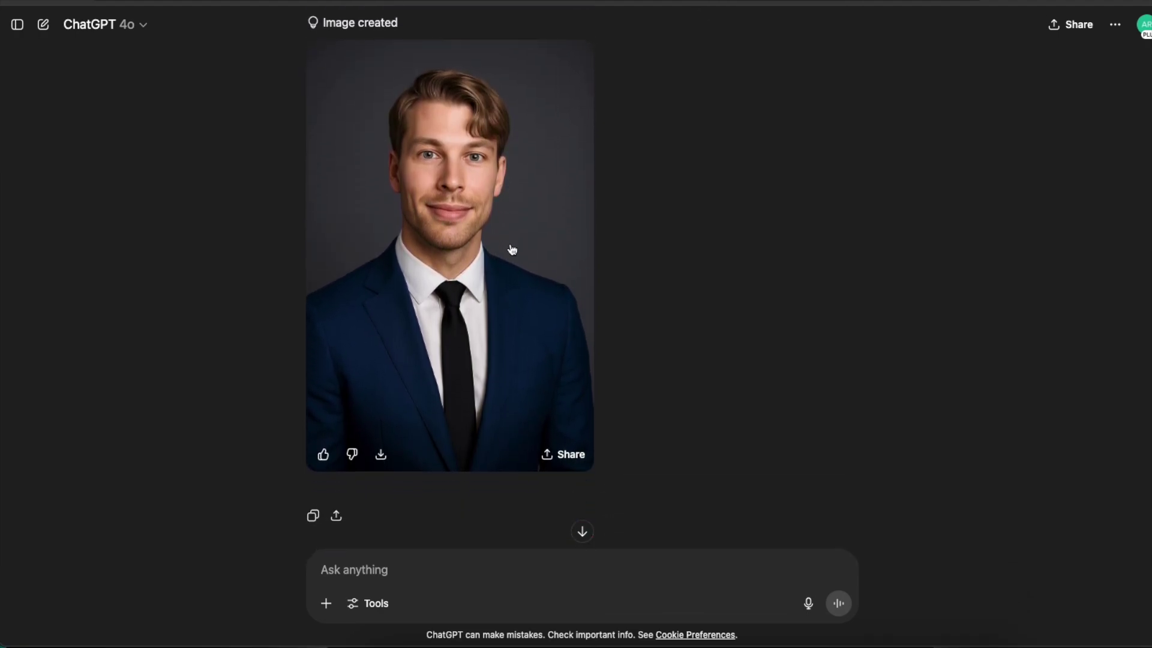
{"action": "scroll", "coordinate": [511, 251], "scroll_direction": "down", "scroll_amount": 8}
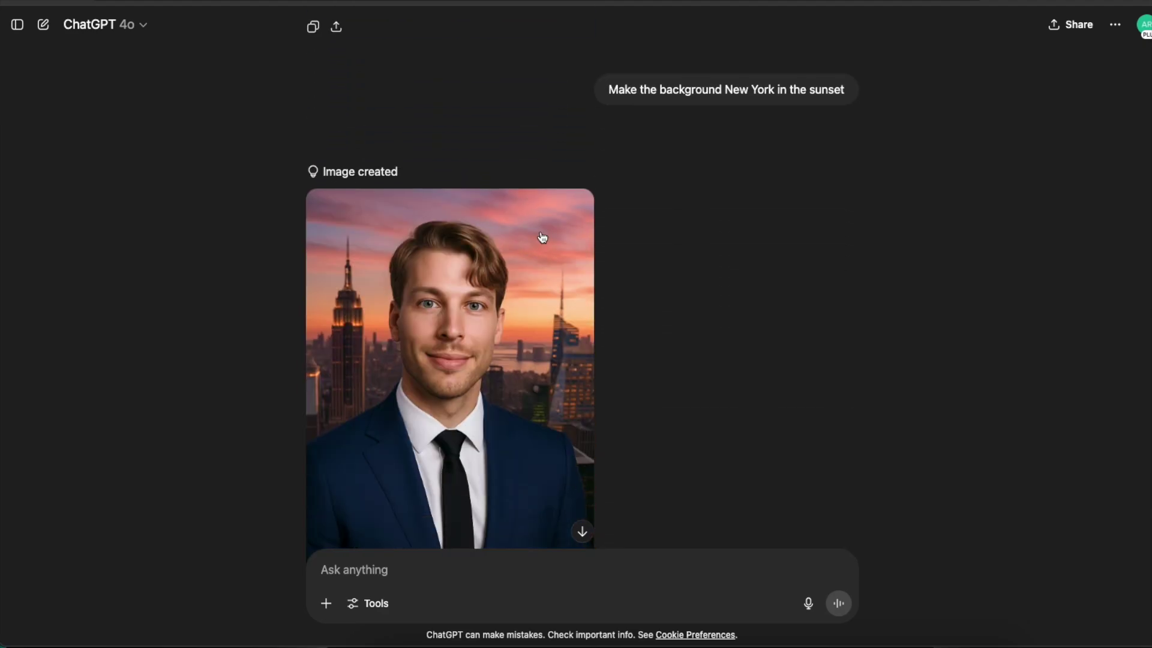
{"action": "scroll", "coordinate": [648, 221], "scroll_direction": "down", "scroll_amount": 2}
{"action": "scroll", "coordinate": [647, 221], "scroll_direction": "up", "scroll_amount": 15}
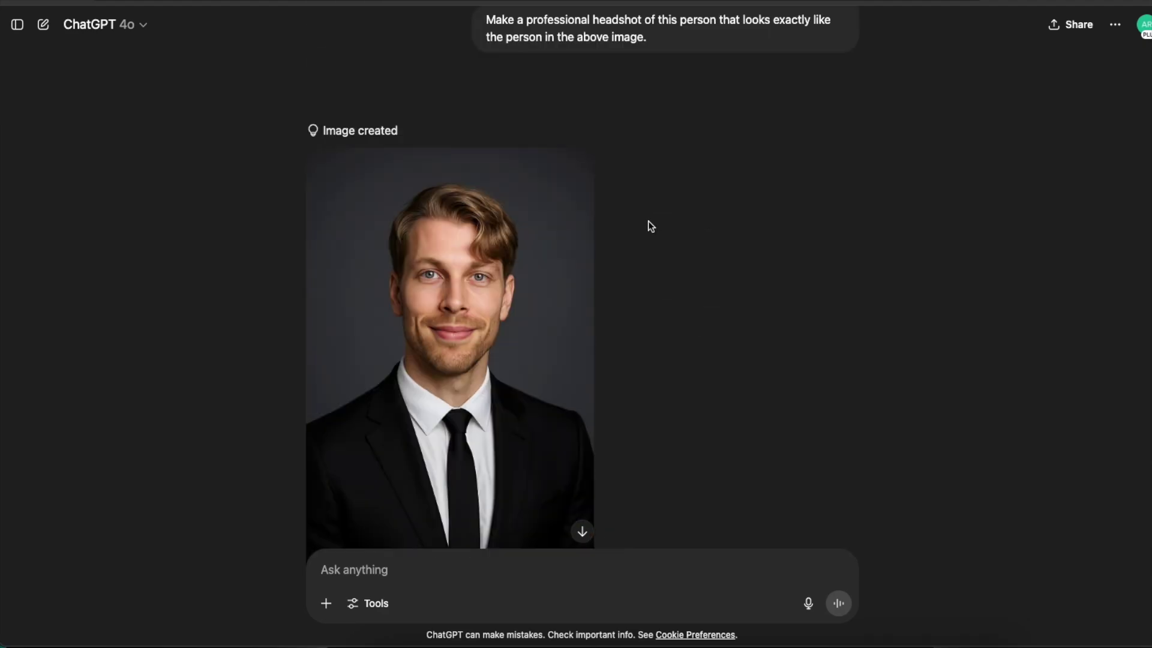
{"action": "scroll", "coordinate": [647, 220], "scroll_direction": "up", "scroll_amount": 1}
{"action": "scroll", "coordinate": [651, 234], "scroll_direction": "down", "scroll_amount": 2}
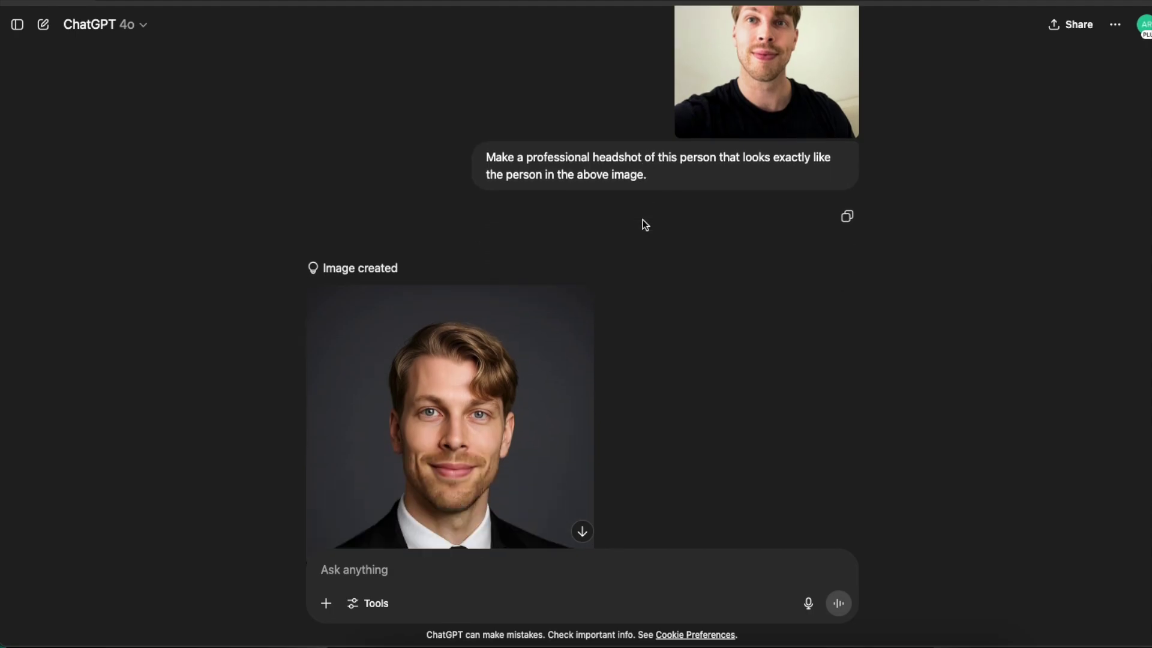
- Go through the generated headshots down to the request for a bald version, then return to the uploaded selfie
{"action": "scroll", "coordinate": [540, 313], "scroll_direction": "down", "scroll_amount": 12}
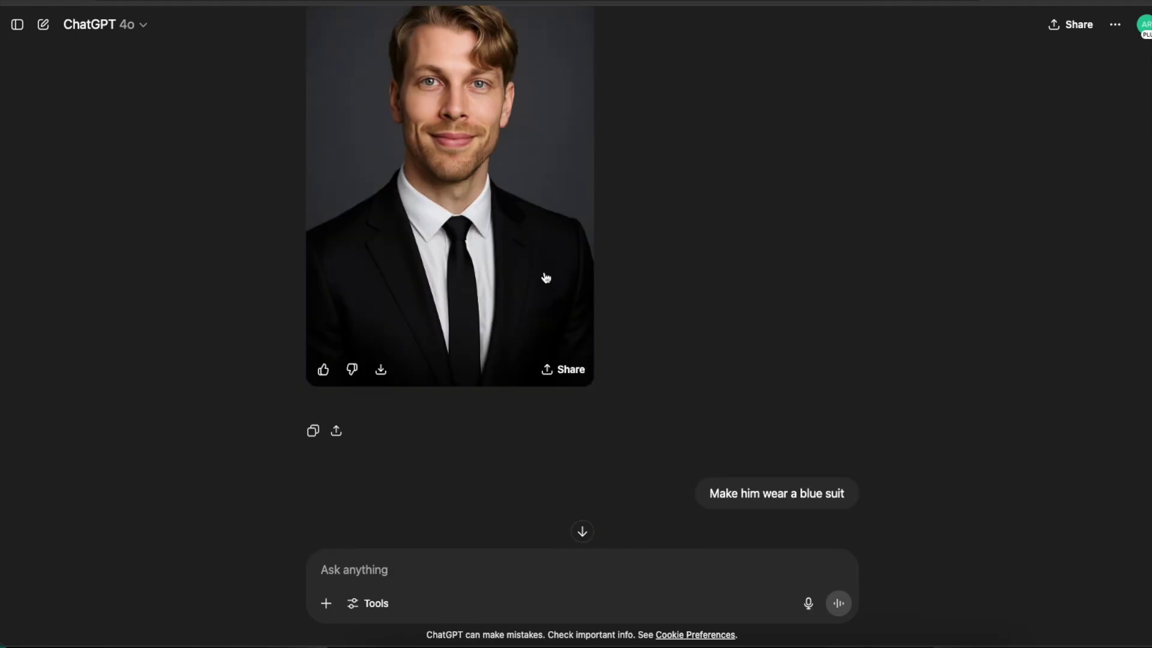
{"action": "scroll", "coordinate": [552, 271], "scroll_direction": "down", "scroll_amount": 15}
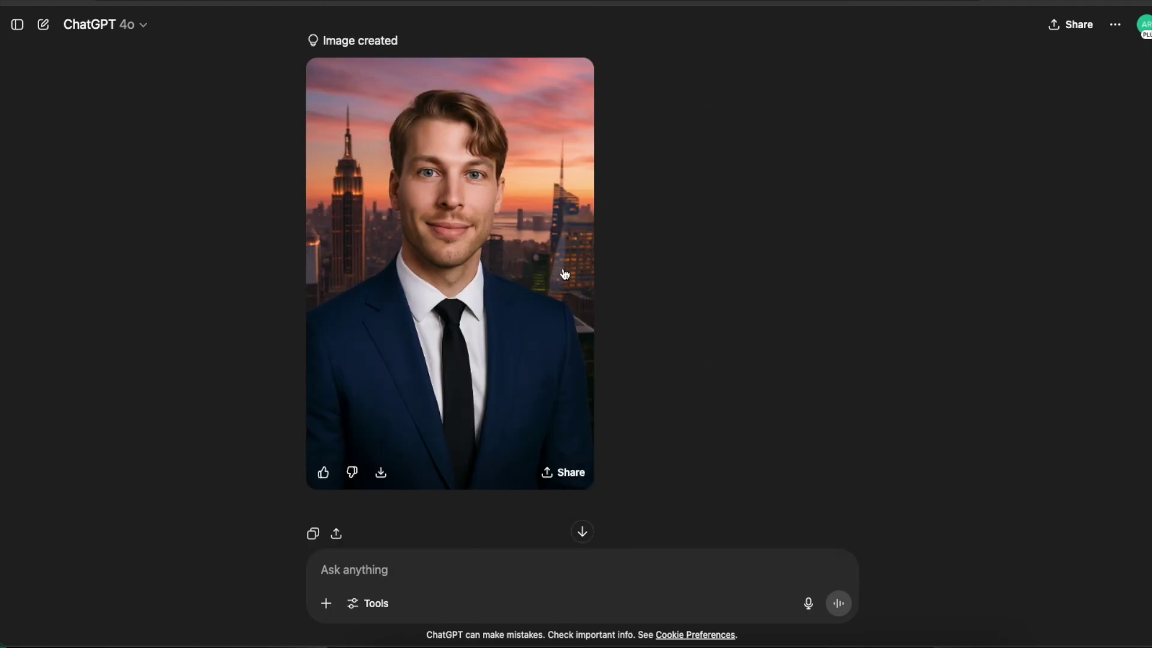
{"action": "scroll", "coordinate": [589, 266], "scroll_direction": "down", "scroll_amount": 7}
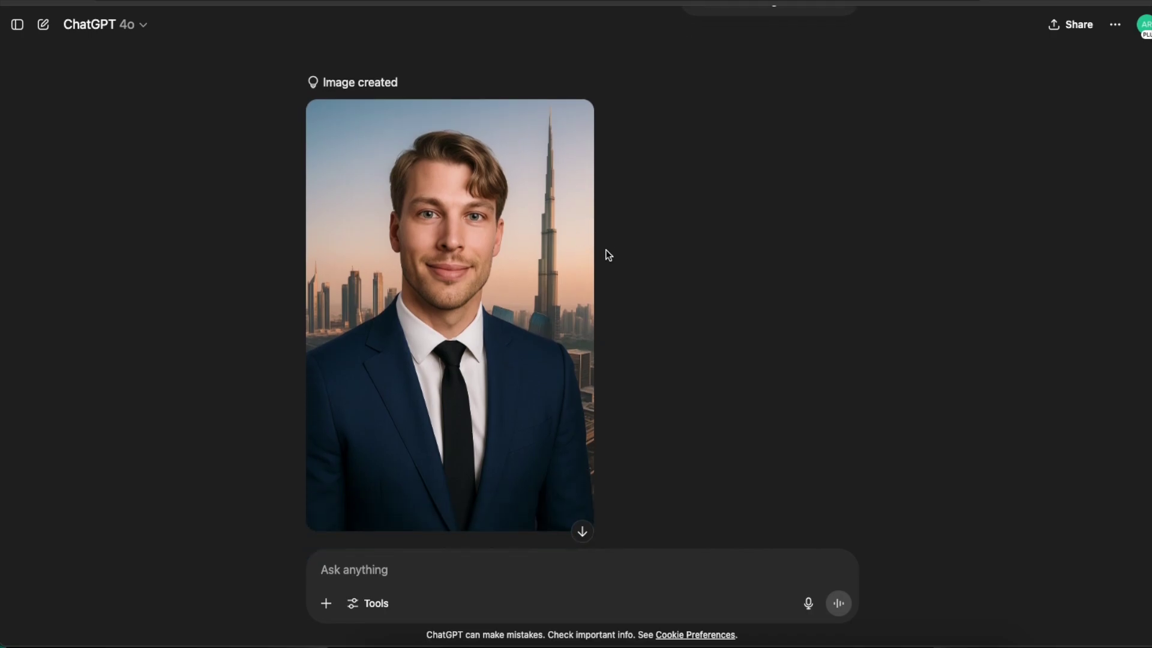
{"action": "scroll", "coordinate": [588, 244], "scroll_direction": "down", "scroll_amount": 10}
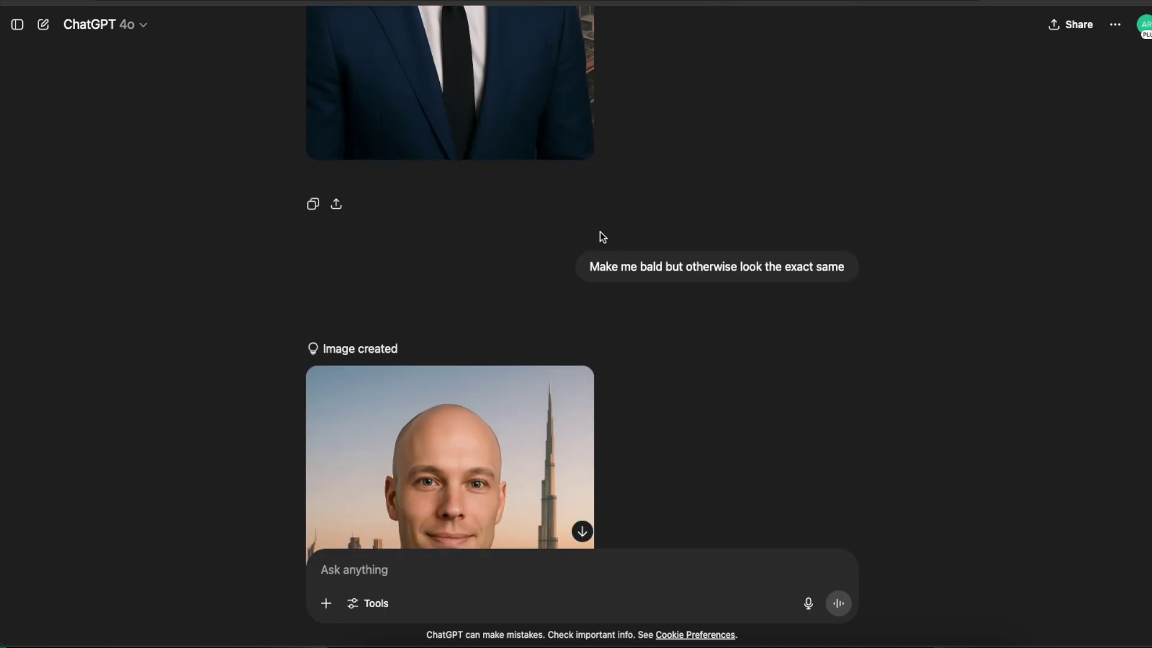
{"action": "scroll", "coordinate": [602, 236], "scroll_direction": "up", "scroll_amount": 20}
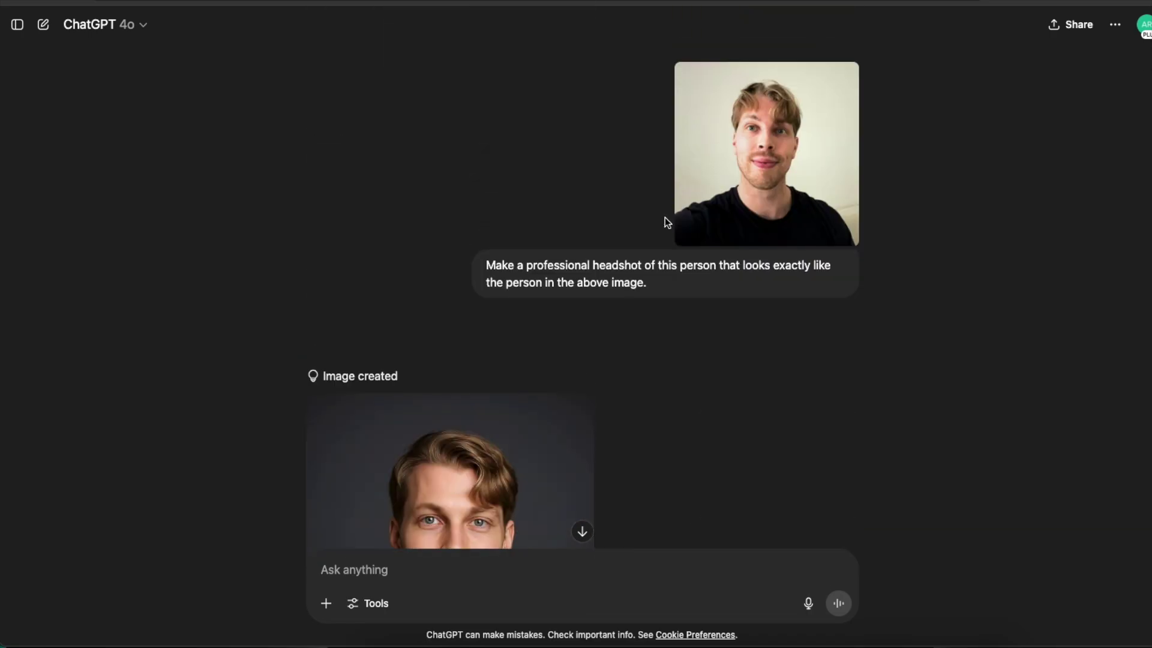
- Compare the black-suit headshot with the blue-suit version and highlight the "Make him wear a blue suit" request
{"action": "scroll", "coordinate": [666, 221], "scroll_direction": "down", "scroll_amount": 8}
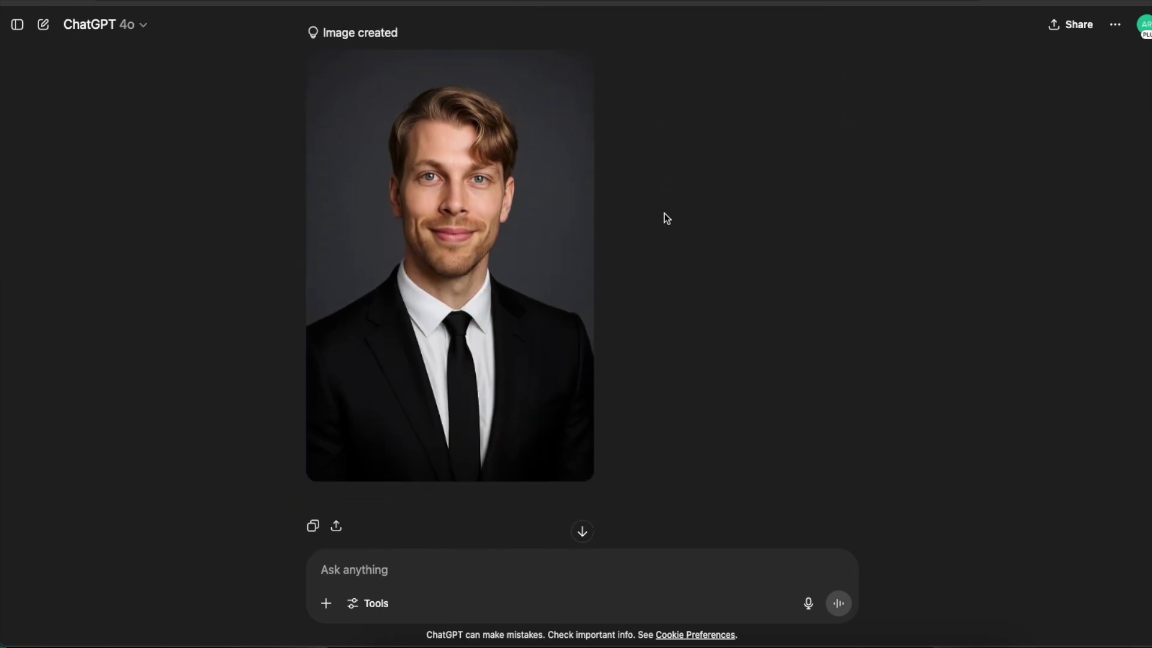
{"action": "scroll", "coordinate": [663, 214], "scroll_direction": "down", "scroll_amount": 5}
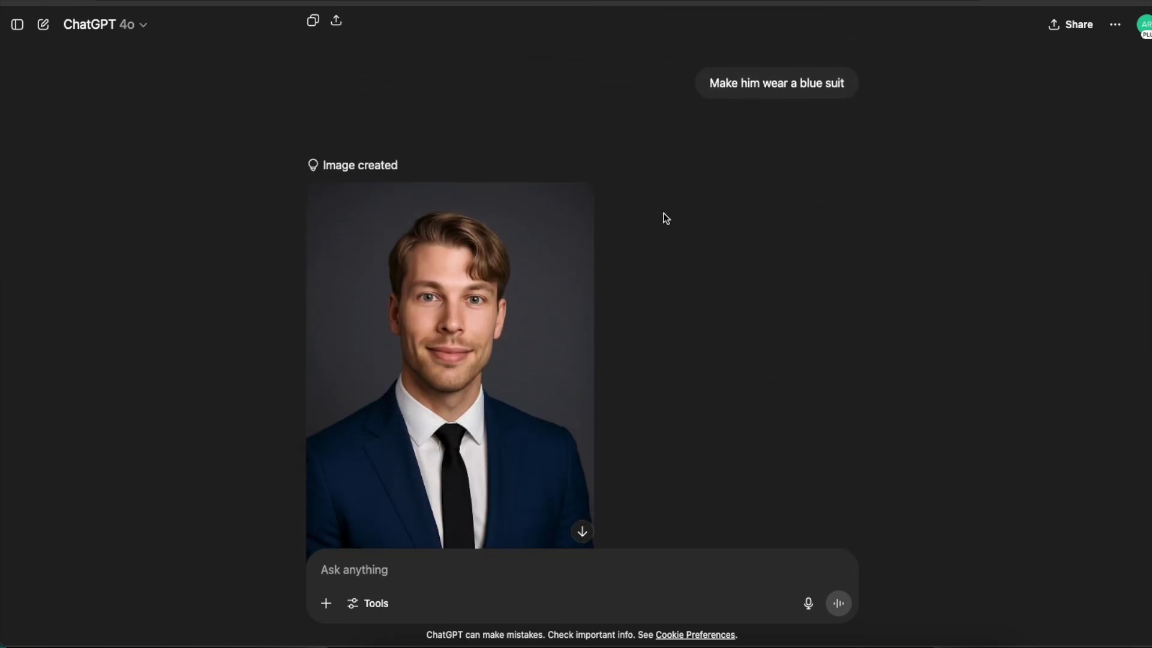
{"action": "scroll", "coordinate": [663, 214], "scroll_direction": "up", "scroll_amount": 8}
{"action": "scroll", "coordinate": [663, 213], "scroll_direction": "down", "scroll_amount": 3}
{"action": "scroll", "coordinate": [664, 213], "scroll_direction": "up", "scroll_amount": 5}
{"action": "scroll", "coordinate": [661, 215], "scroll_direction": "down", "scroll_amount": 2}
{"action": "scroll", "coordinate": [659, 216], "scroll_direction": "down", "scroll_amount": 2}
{"action": "triple_click", "coordinate": [759, 474]}
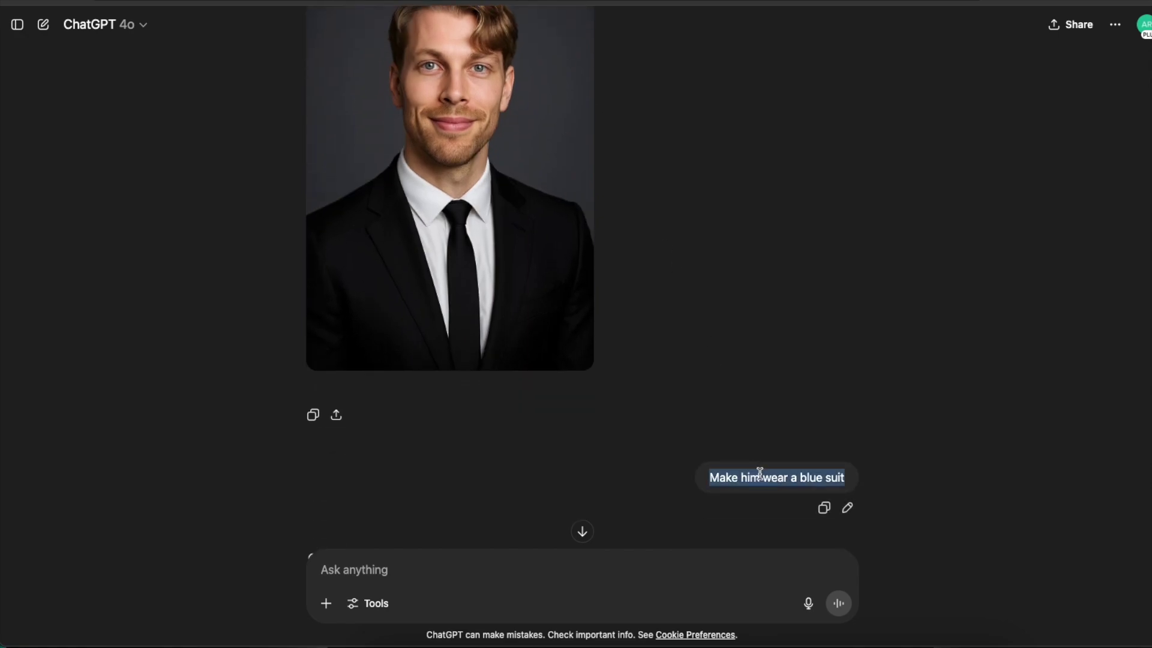
- Examine the blue-suit headshot, its New York sunset version and the version with the Dubai skyline
{"action": "scroll", "coordinate": [756, 463], "scroll_direction": "down", "scroll_amount": 8}
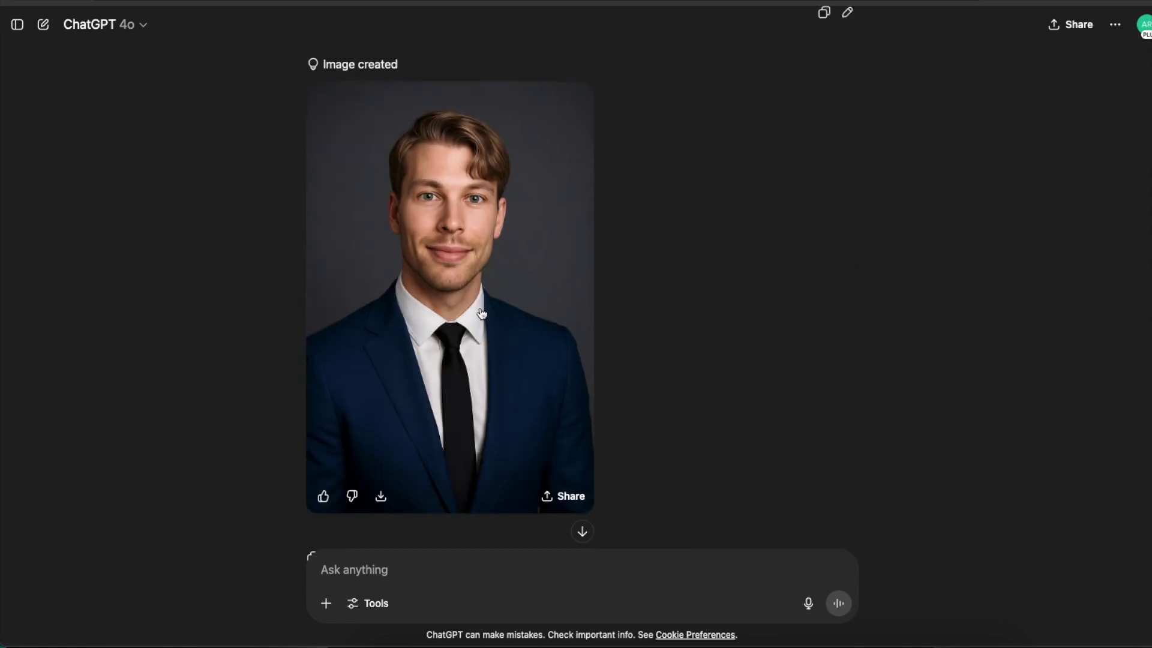
{"action": "scroll", "coordinate": [480, 314], "scroll_direction": "down", "scroll_amount": 8}
{"action": "scroll", "coordinate": [614, 214], "scroll_direction": "down", "scroll_amount": 4}
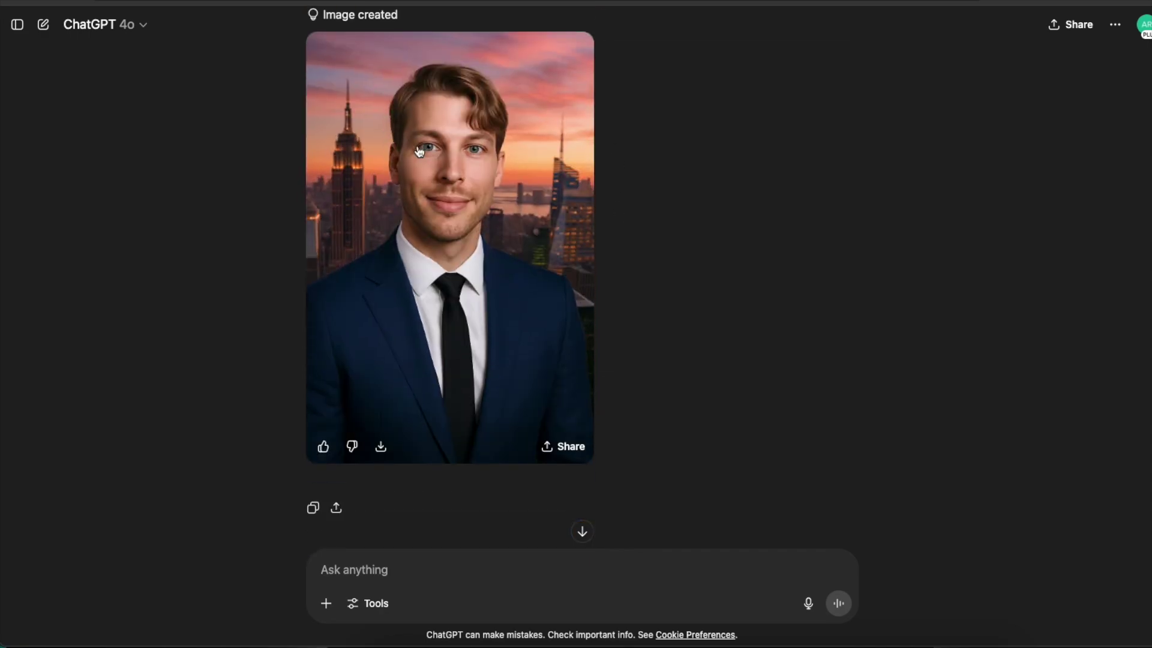
{"action": "scroll", "coordinate": [491, 212], "scroll_direction": "down", "scroll_amount": 8}
{"action": "scroll", "coordinate": [492, 211], "scroll_direction": "down", "scroll_amount": 2}
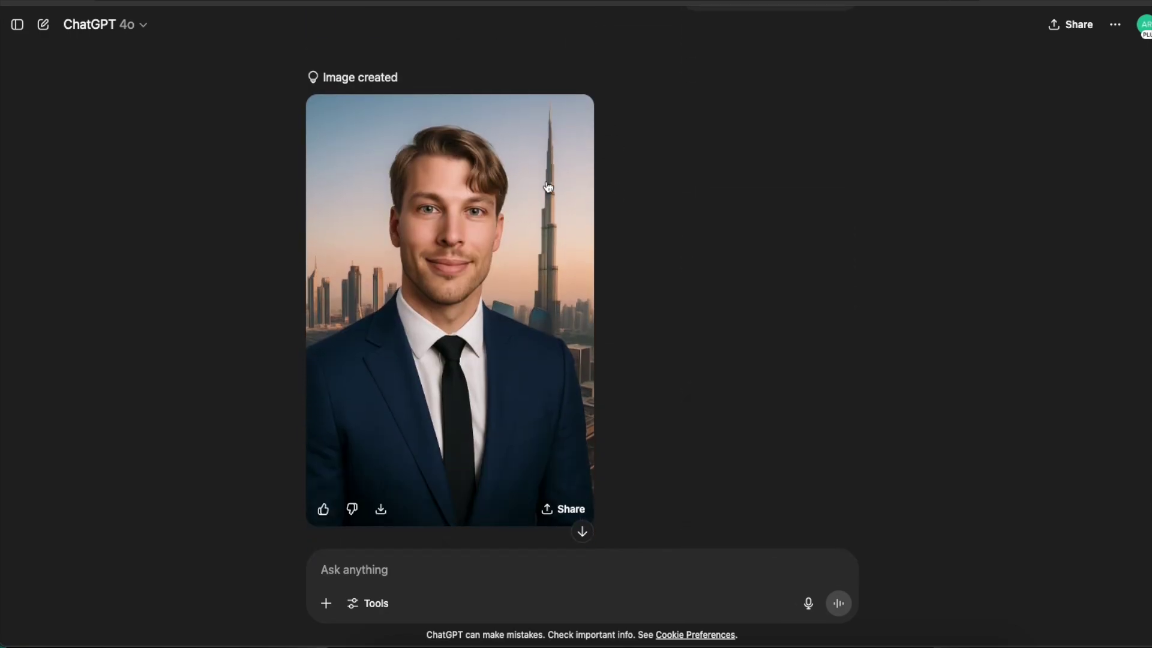
- Highlight the "Make me bald but otherwise look the exact same" request and view its results down to the astronaut selfie
{"action": "scroll", "coordinate": [533, 200], "scroll_direction": "down", "scroll_amount": 10}
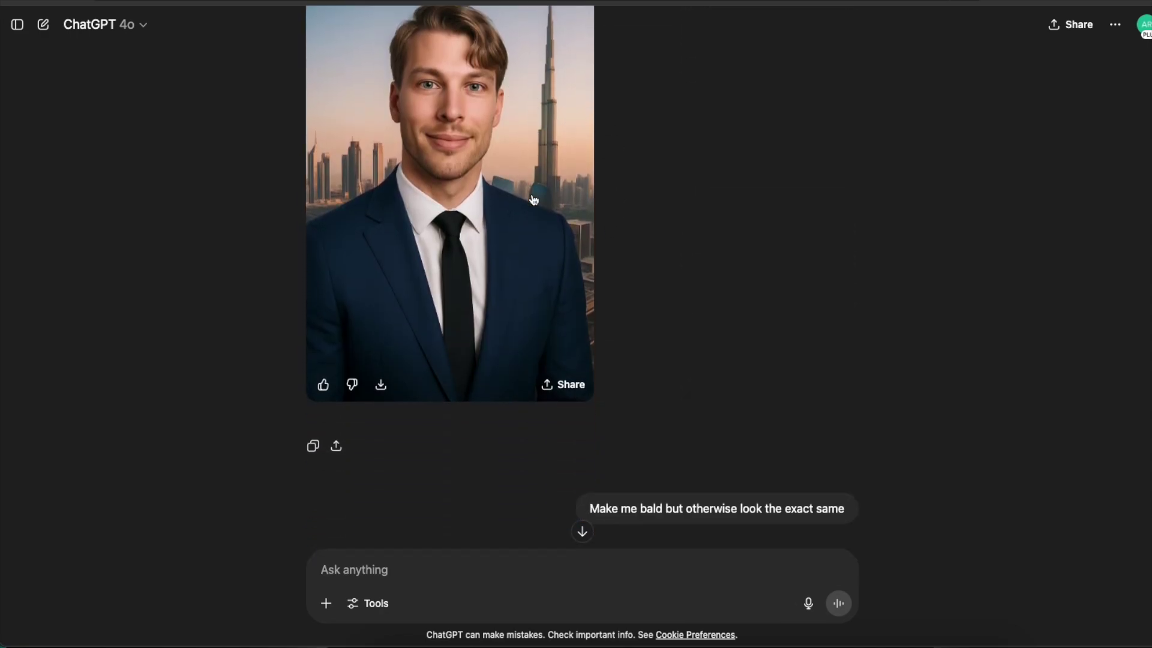
{"action": "triple_click", "coordinate": [672, 260]}
{"action": "scroll", "coordinate": [619, 279], "scroll_direction": "down", "scroll_amount": 6}
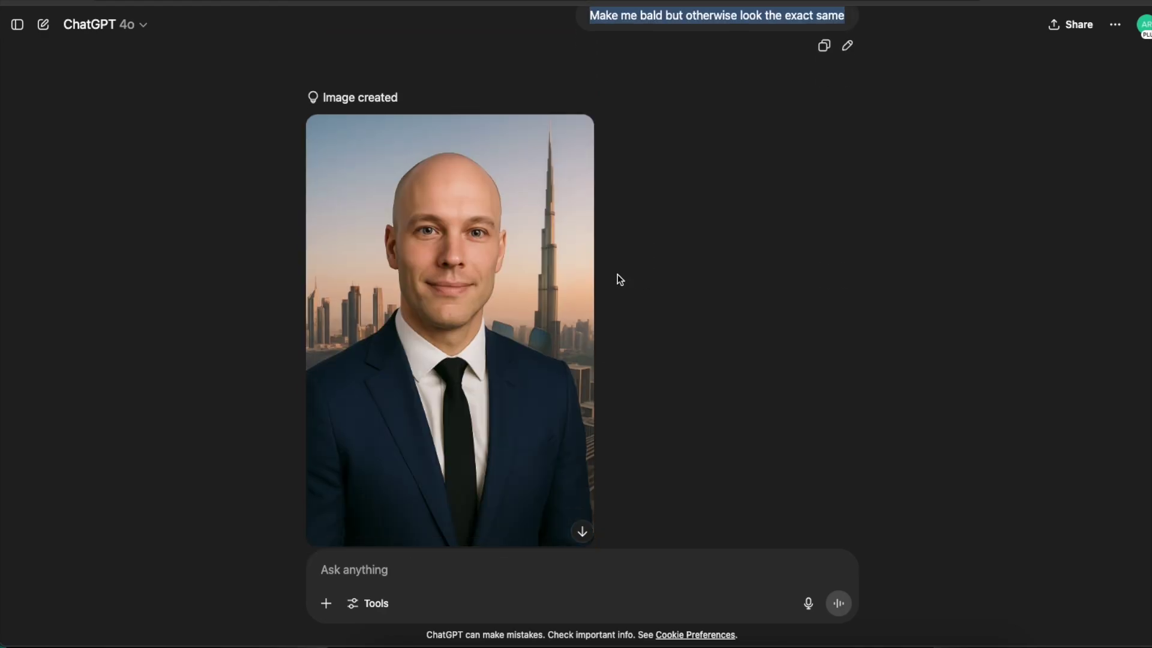
{"action": "scroll", "coordinate": [540, 274], "scroll_direction": "down", "scroll_amount": 12}
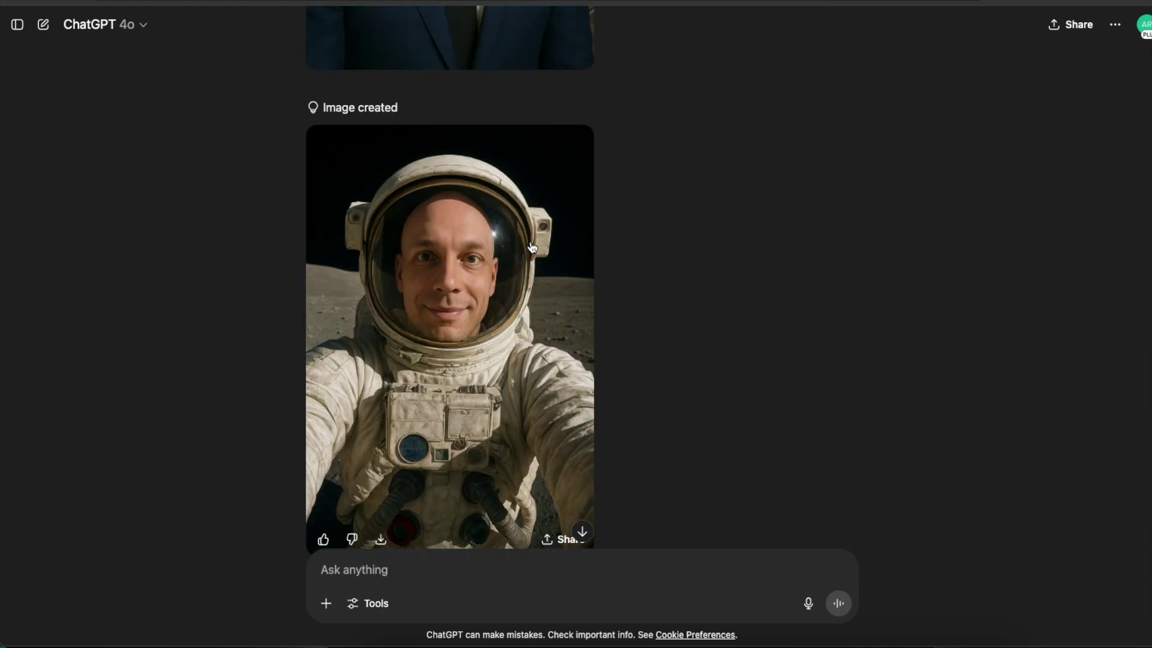
{"action": "scroll", "coordinate": [532, 247], "scroll_direction": "down", "scroll_amount": 2}
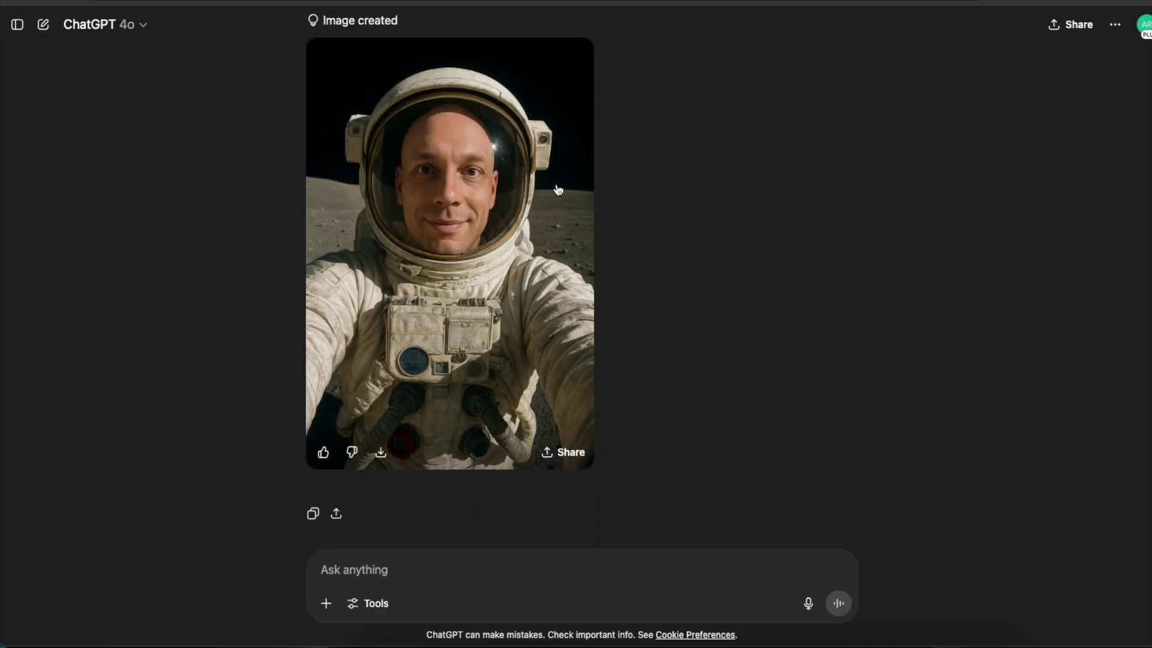
- Compare the astronaut selfie on the moon with the bald Dubai headshot above it
{"action": "scroll", "coordinate": [557, 189], "scroll_direction": "up", "scroll_amount": 1}
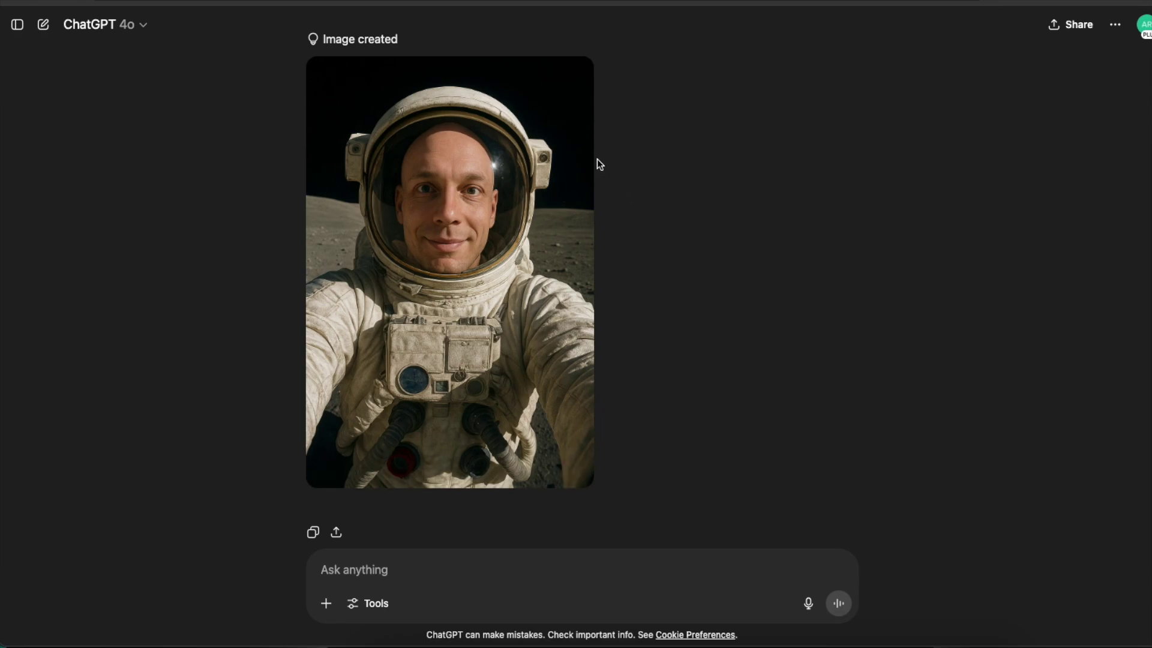
{"action": "scroll", "coordinate": [597, 160], "scroll_direction": "up", "scroll_amount": 3}
{"action": "scroll", "coordinate": [639, 161], "scroll_direction": "up", "scroll_amount": 9}
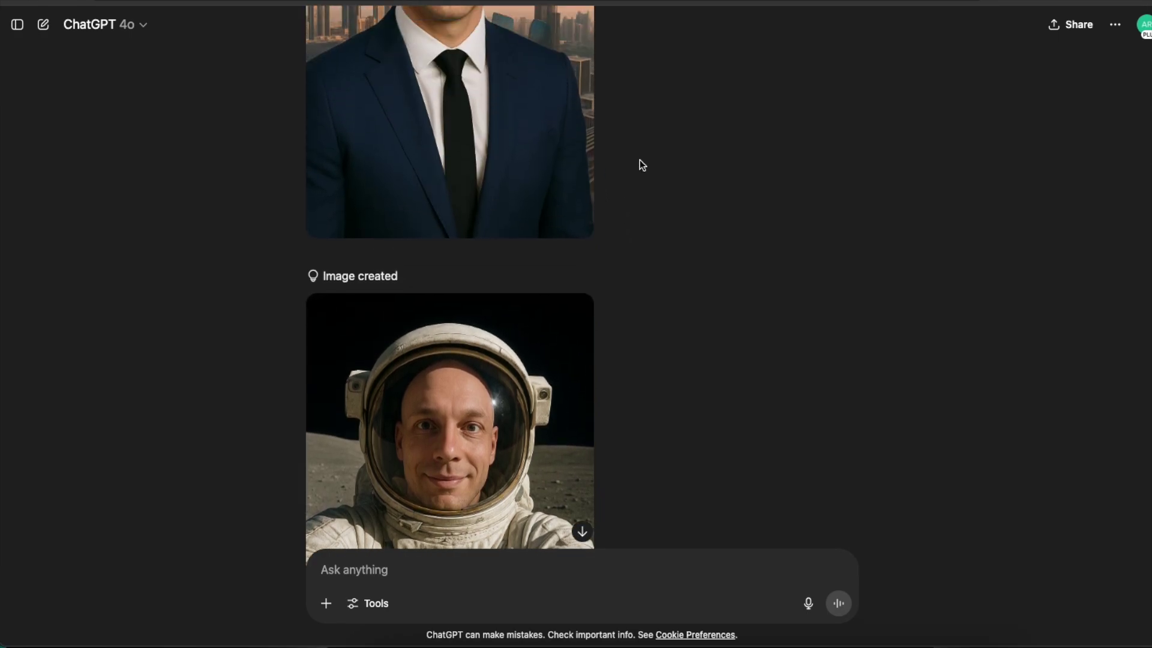
{"action": "scroll", "coordinate": [614, 210], "scroll_direction": "down", "scroll_amount": 3}
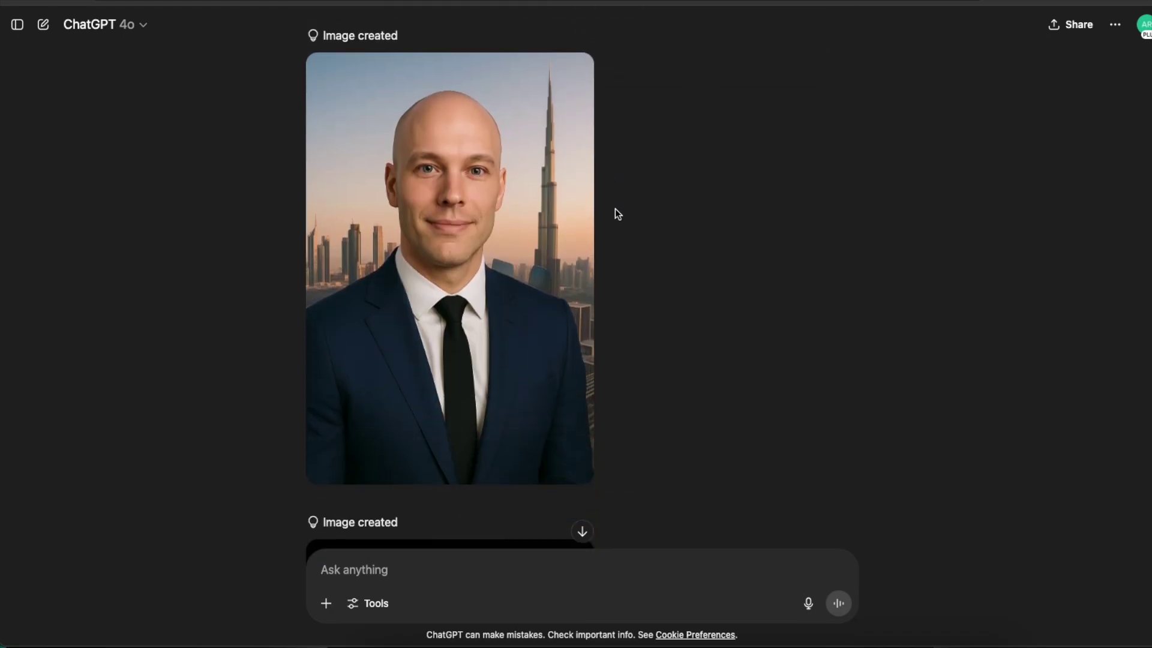
{"action": "scroll", "coordinate": [654, 199], "scroll_direction": "down", "scroll_amount": 10}
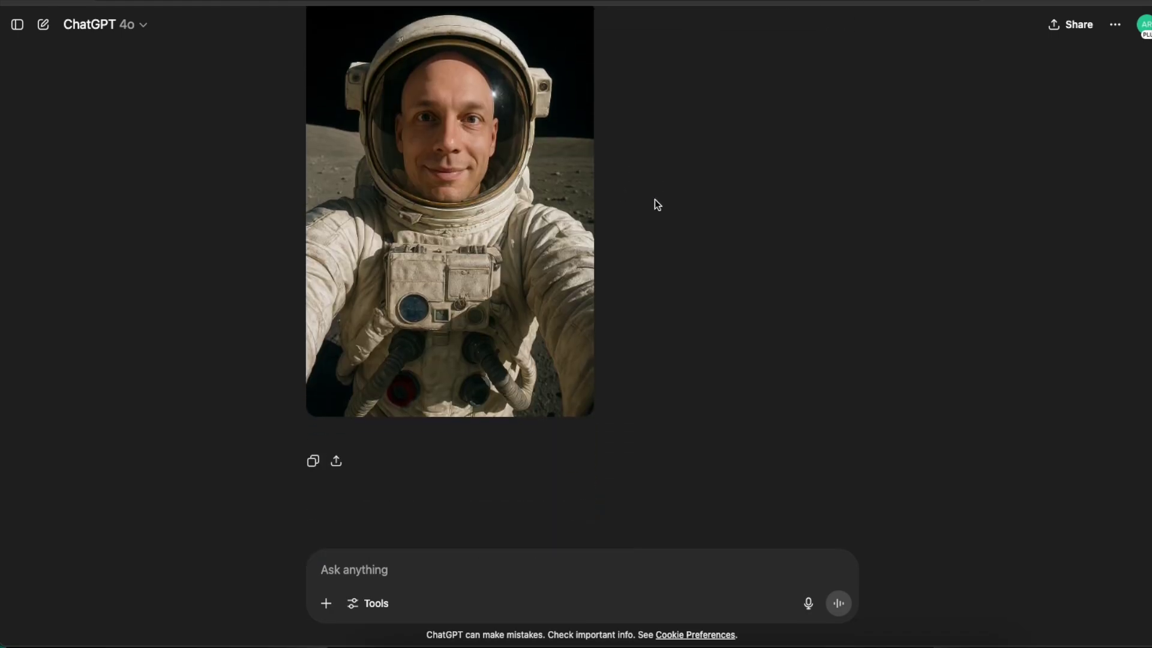
{"action": "scroll", "coordinate": [653, 197], "scroll_direction": "up", "scroll_amount": 1}
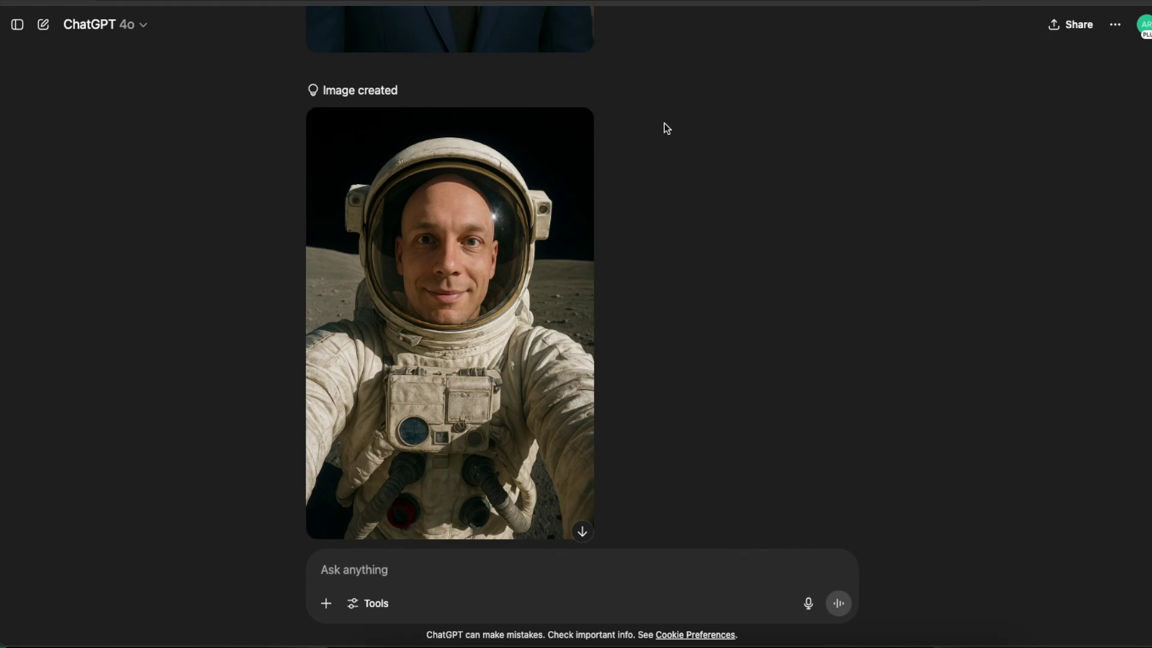
{"action": "scroll", "coordinate": [664, 126], "scroll_direction": "down", "scroll_amount": 1}
{"action": "scroll", "coordinate": [661, 133], "scroll_direction": "up", "scroll_amount": 5}
{"action": "scroll", "coordinate": [661, 133], "scroll_direction": "down", "scroll_amount": 4}
{"action": "scroll", "coordinate": [661, 132], "scroll_direction": "up", "scroll_amount": 7}
{"action": "scroll", "coordinate": [661, 128], "scroll_direction": "down", "scroll_amount": 9}
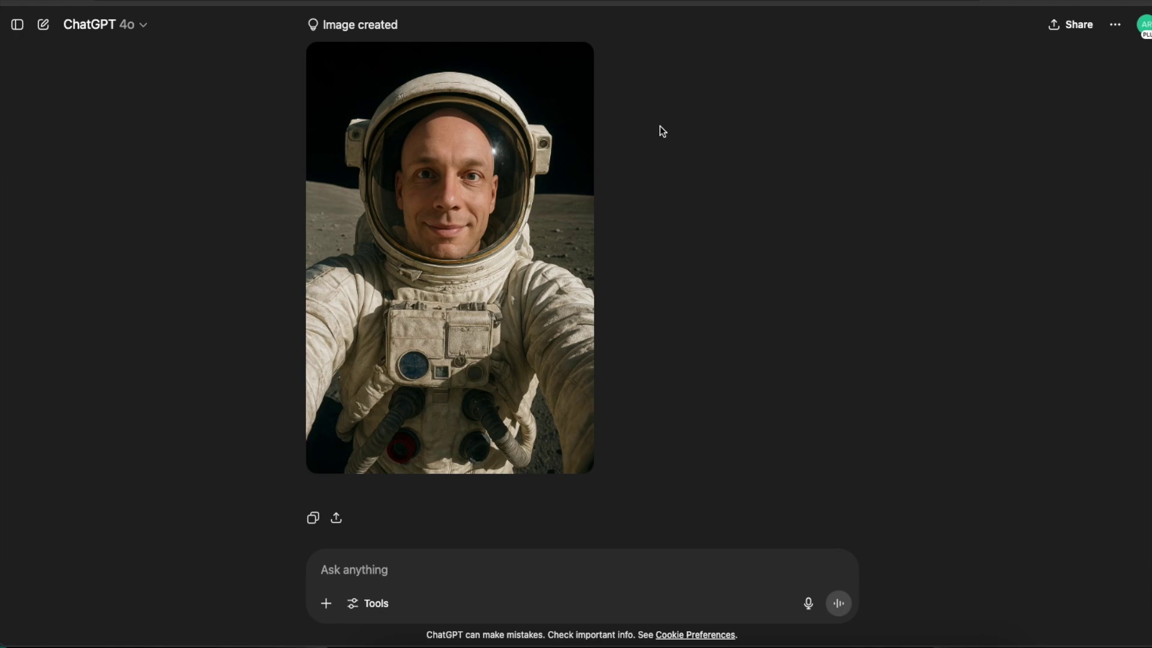
{"action": "scroll", "coordinate": [661, 127], "scroll_direction": "down", "scroll_amount": 2}
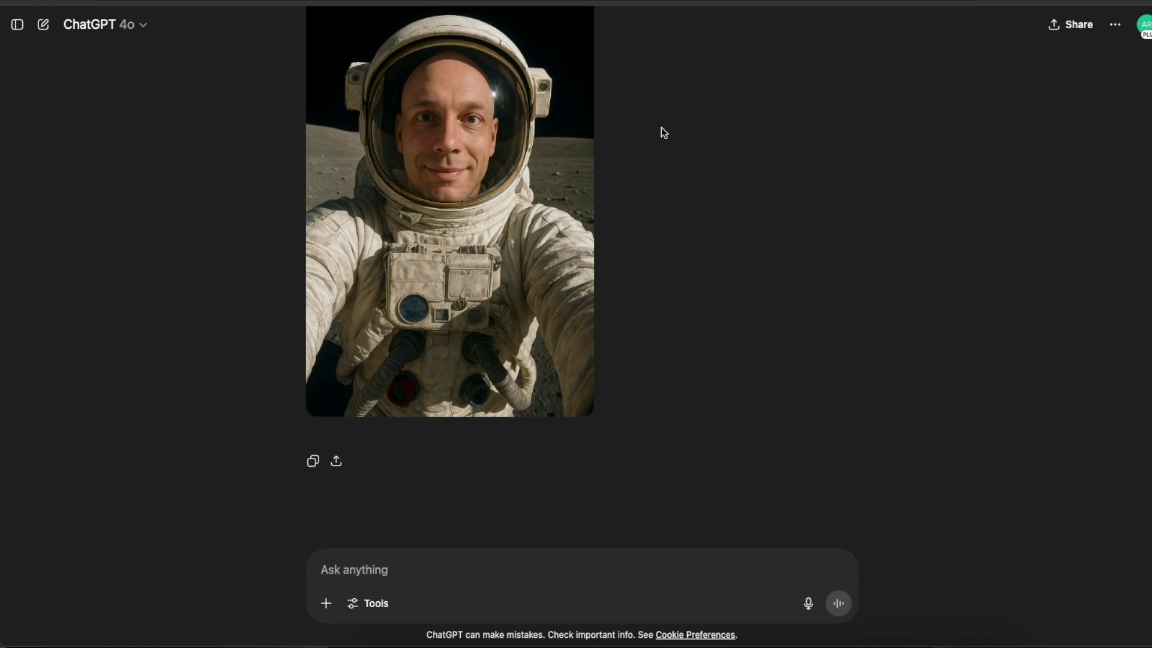
{"action": "scroll", "coordinate": [661, 127], "scroll_direction": "up", "scroll_amount": 4}
{"action": "scroll", "coordinate": [666, 216], "scroll_direction": "down", "scroll_amount": 1}
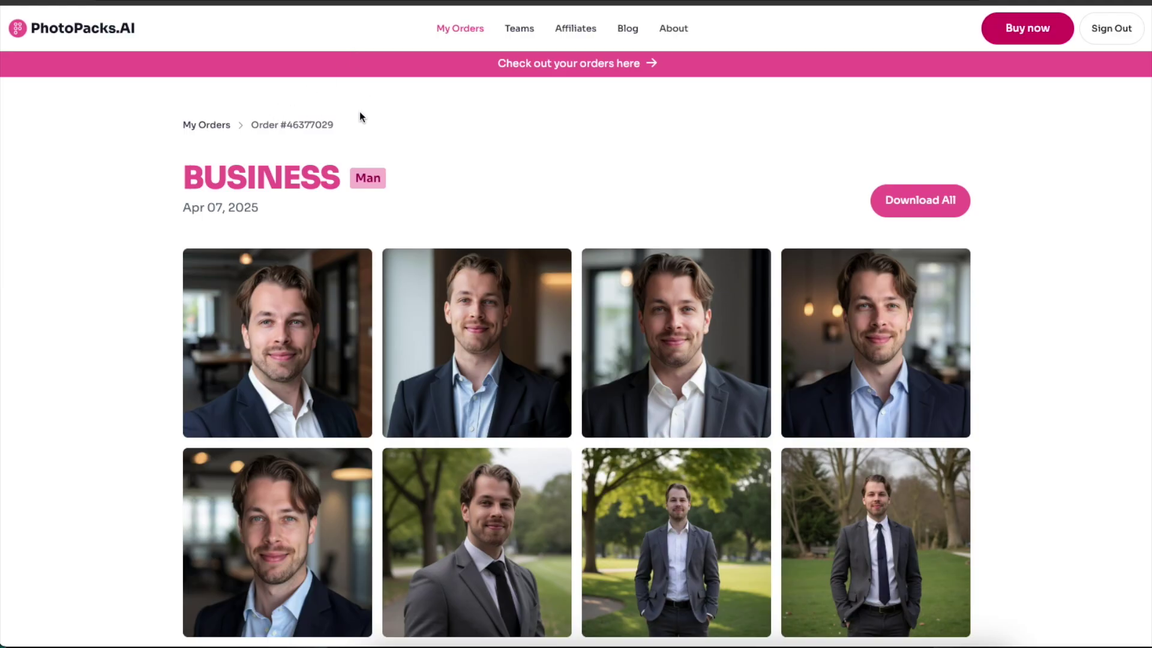
- Browse the first rows of the Business headshot gallery on PhotoPacks.AI, examining the office, park and studio portraits
{"action": "scroll", "coordinate": [360, 113], "scroll_direction": "down", "scroll_amount": 1}
{"action": "scroll", "coordinate": [360, 113], "scroll_direction": "up", "scroll_amount": 1}
{"action": "scroll", "coordinate": [366, 117], "scroll_direction": "down", "scroll_amount": 1}
{"action": "scroll", "coordinate": [167, 240], "scroll_direction": "down", "scroll_amount": 4}
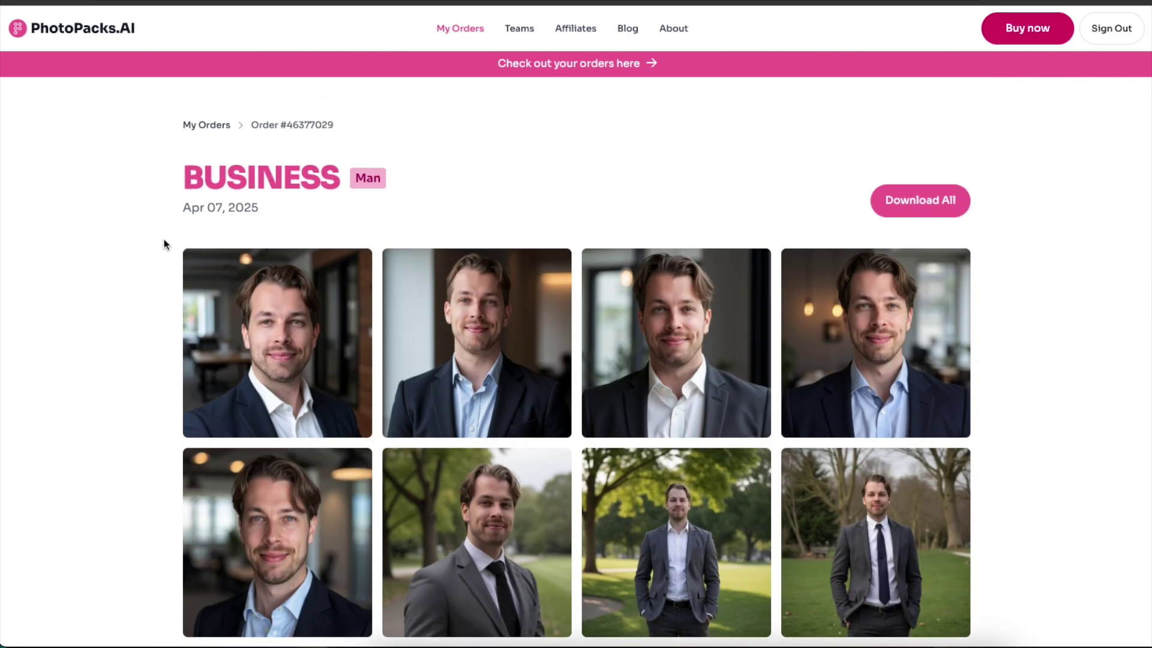
{"action": "scroll", "coordinate": [165, 240], "scroll_direction": "down", "scroll_amount": 4}
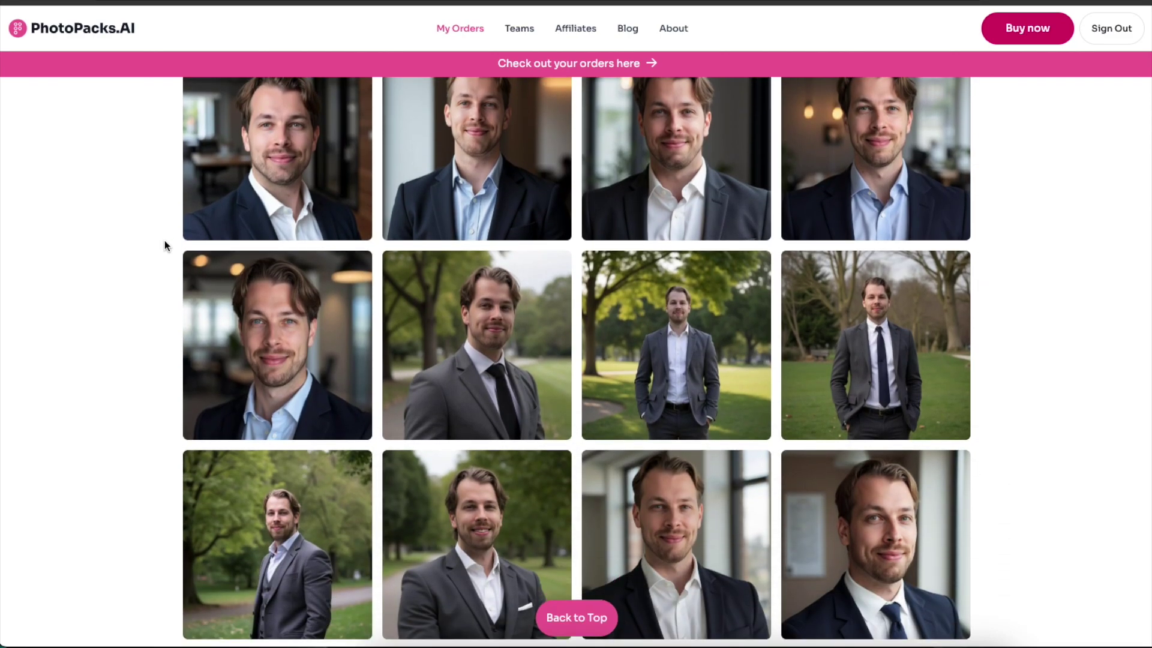
{"action": "scroll", "coordinate": [164, 240], "scroll_direction": "down", "scroll_amount": 5}
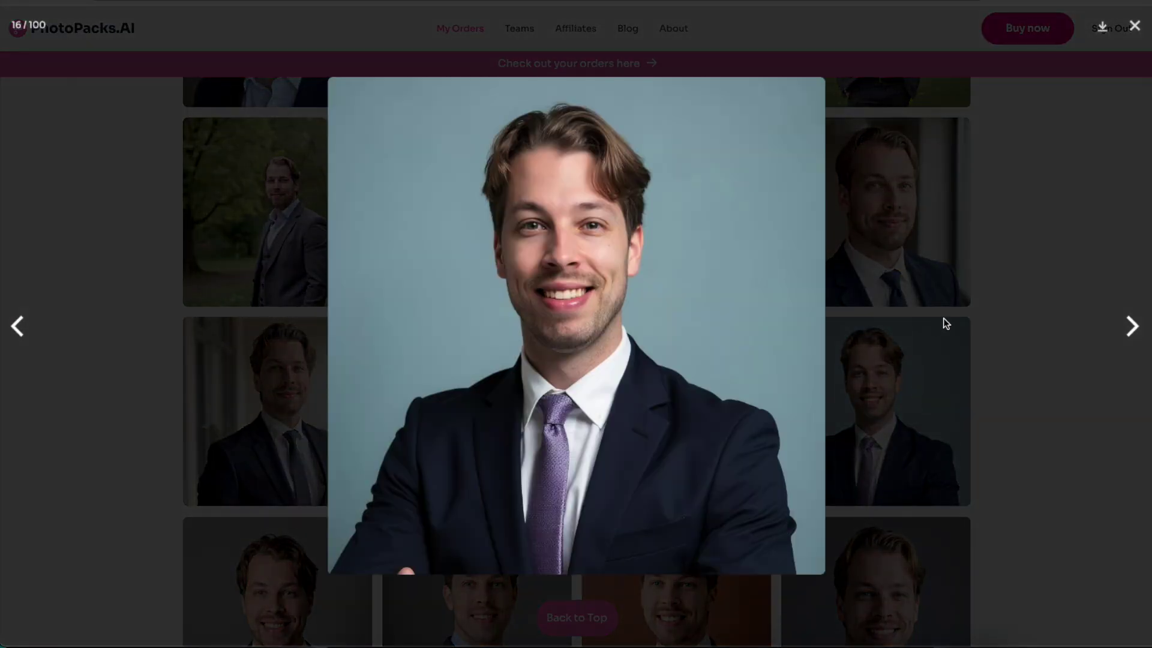
- Close the enlarged purple-tie headshot, then open the smiling dark-grey-background headshot in the row below and close it
{"action": "left_click", "coordinate": [1029, 196]}
{"action": "scroll", "coordinate": [933, 288], "scroll_direction": "down", "scroll_amount": 4}
{"action": "left_click", "coordinate": [944, 347]}
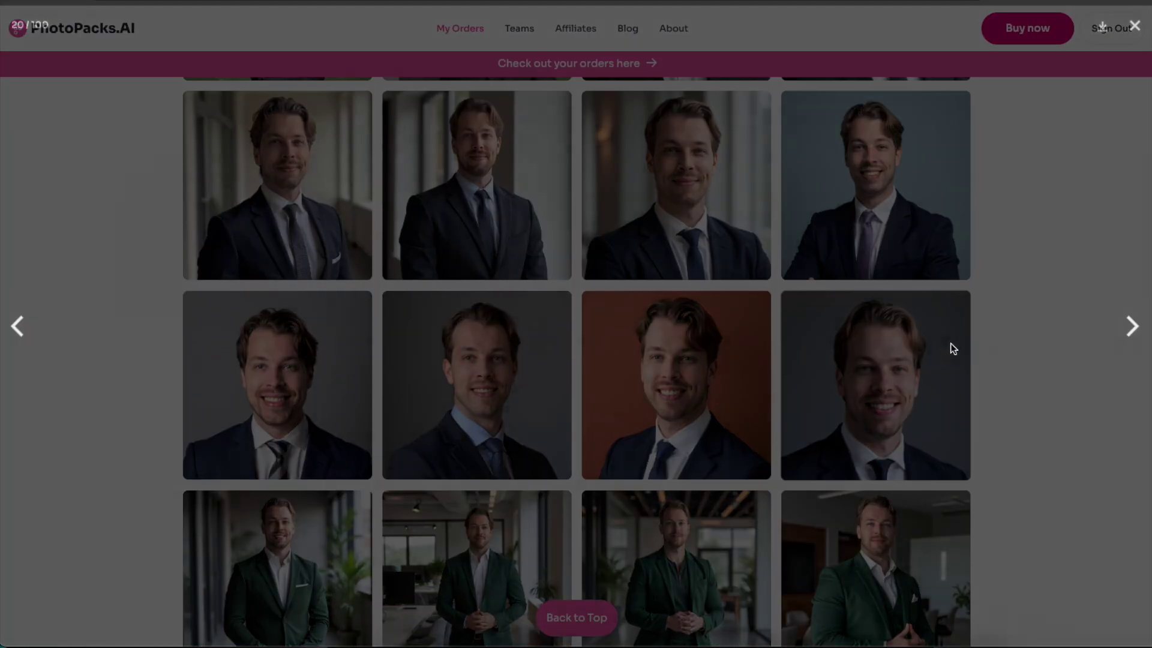
{"action": "left_click", "coordinate": [1047, 322]}
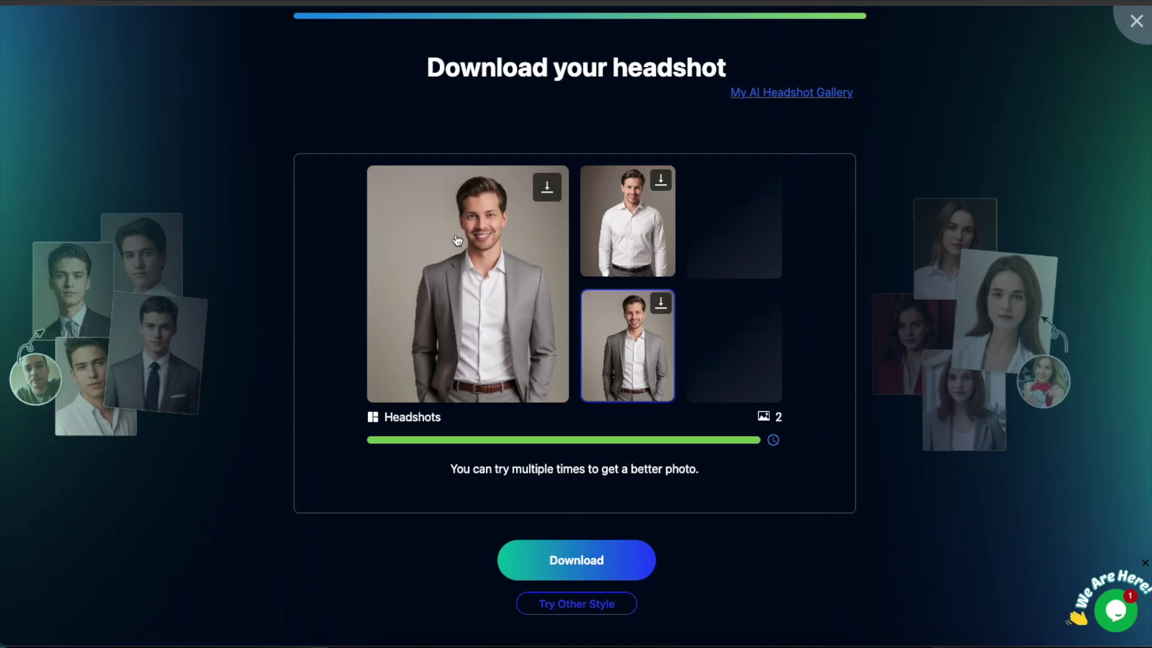
- Open the generated grey-suit headshot in the image viewer and zoom in on the face to examine it
{"action": "left_click", "coordinate": [456, 234]}
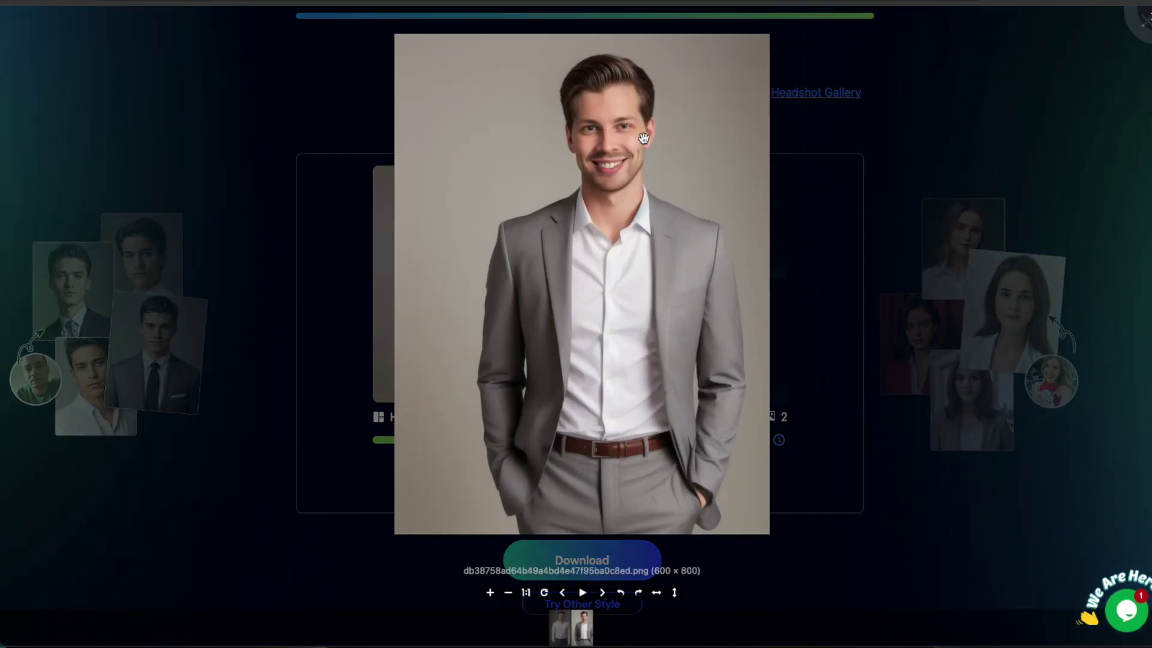
{"action": "scroll", "coordinate": [645, 139], "scroll_direction": "up", "scroll_amount": 9}
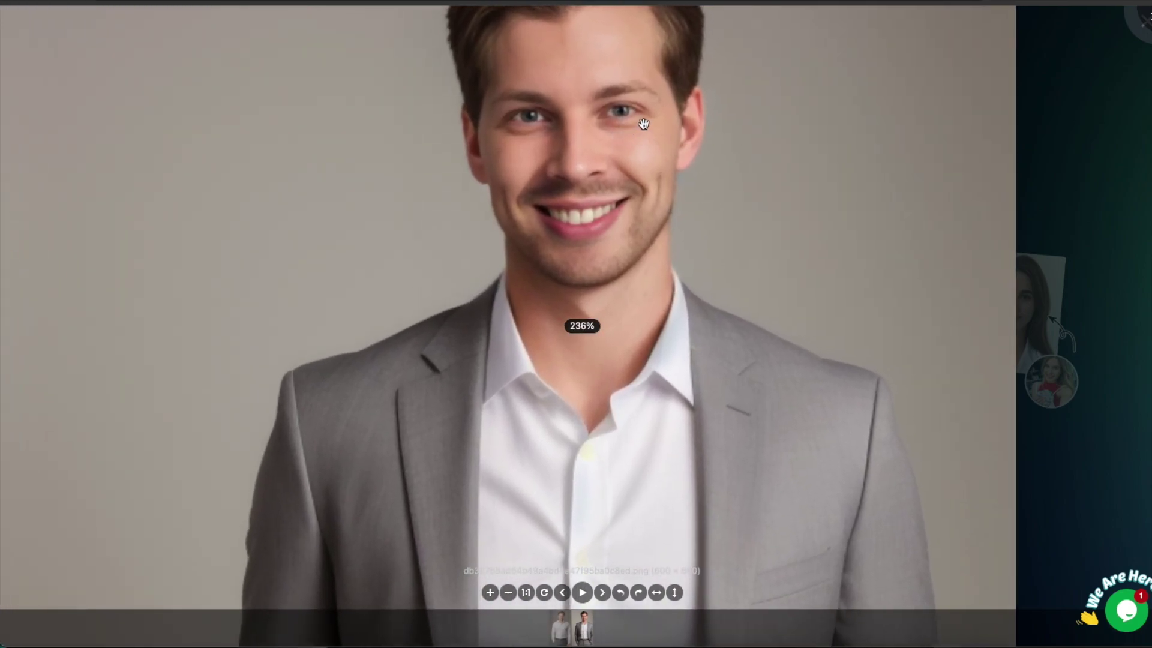
{"action": "left_click_drag", "start_coordinate": [643, 124], "coordinate": [645, 277]}
{"action": "scroll", "coordinate": [645, 277], "scroll_direction": "down", "scroll_amount": 2}
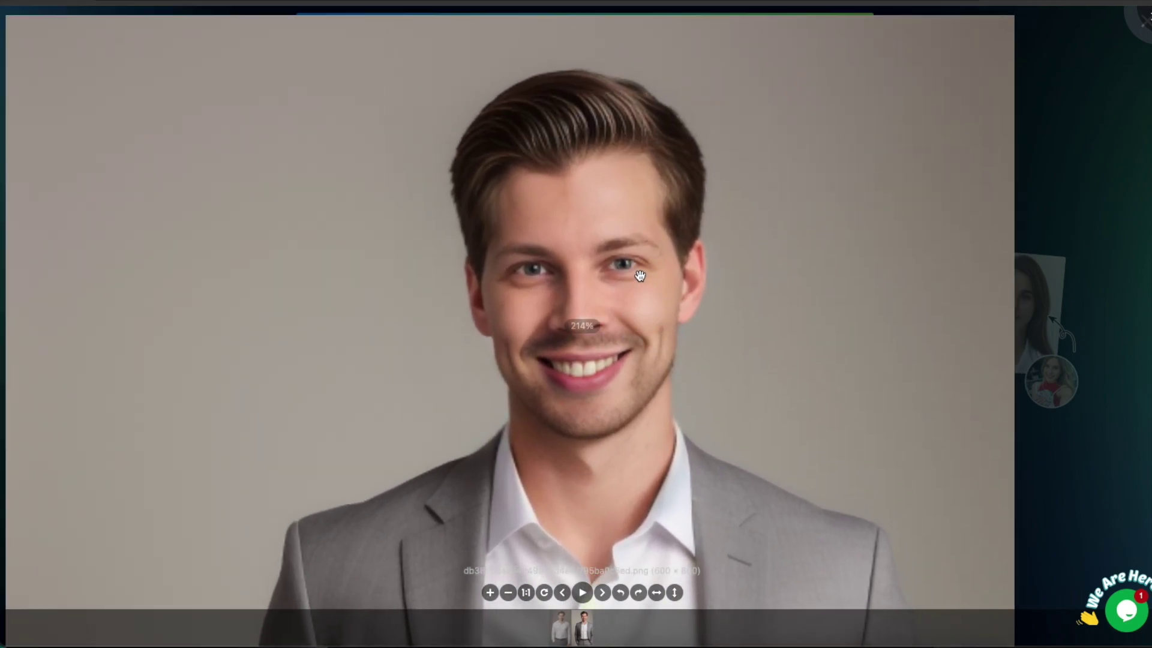
- Zoom the enlarged grey-suit headshot back out to see more of the suit and background
{"action": "scroll", "coordinate": [611, 180], "scroll_direction": "down", "scroll_amount": 1}
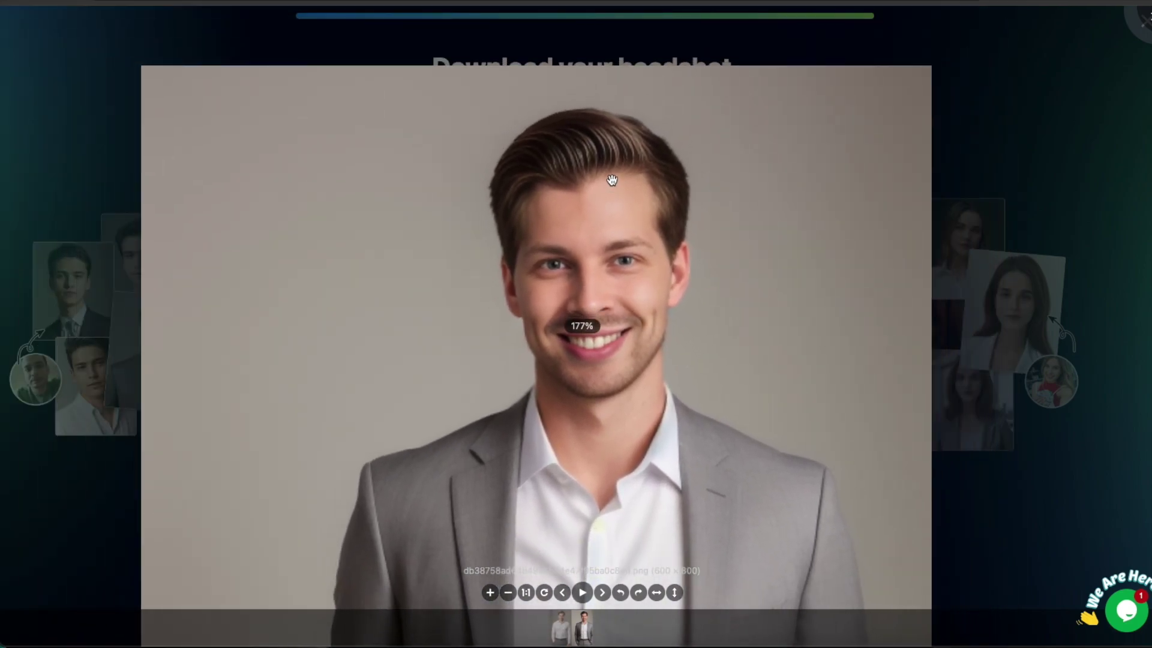
{"action": "scroll", "coordinate": [732, 112], "scroll_direction": "down", "scroll_amount": 1}
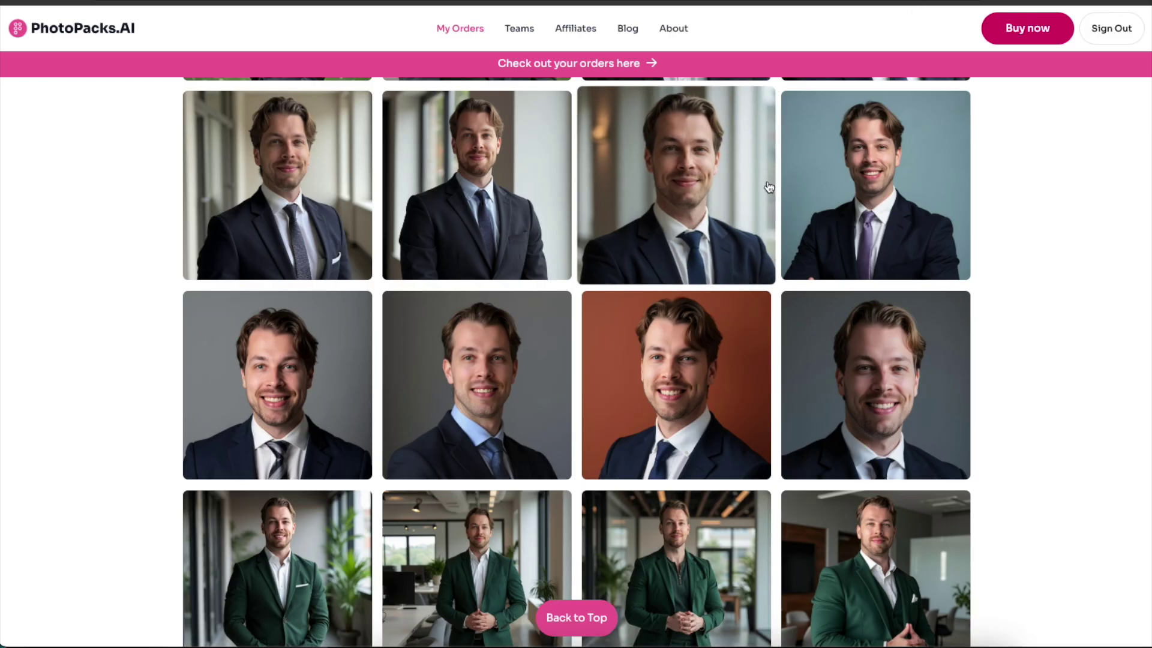
- Return to the PhotoPacks.AI gallery, enlarge the green-suit portrait beside the office desks and chairs, and close it
{"action": "scroll", "coordinate": [768, 187], "scroll_direction": "down", "scroll_amount": 3}
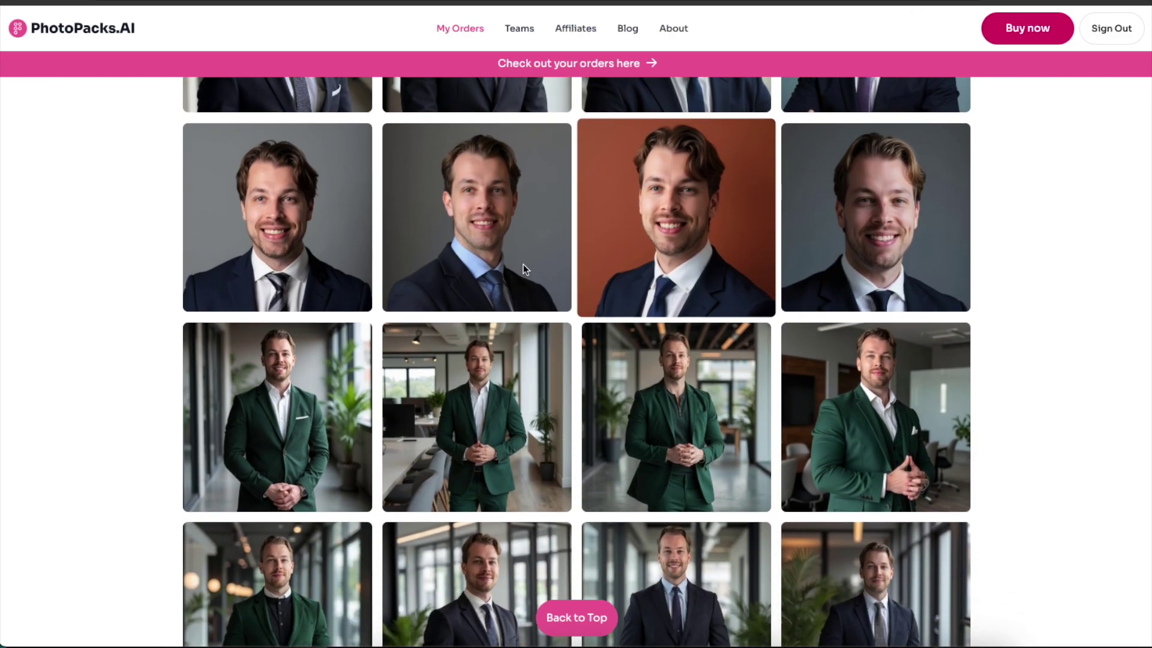
{"action": "scroll", "coordinate": [330, 252], "scroll_direction": "down", "scroll_amount": 1}
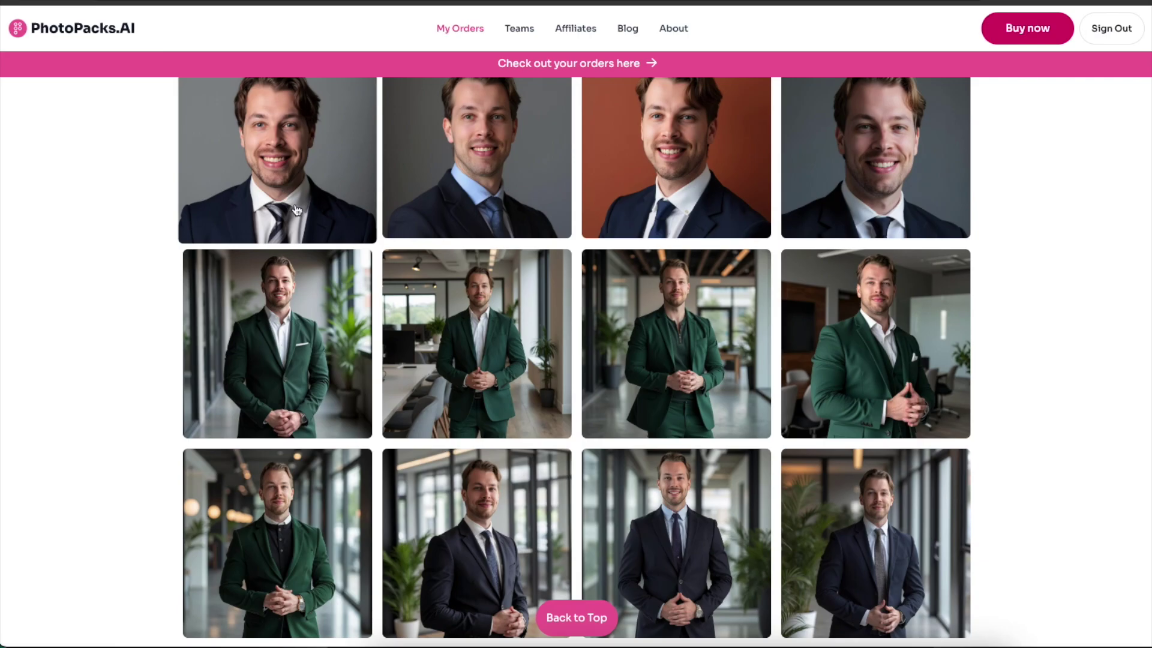
{"action": "left_click", "coordinate": [471, 302]}
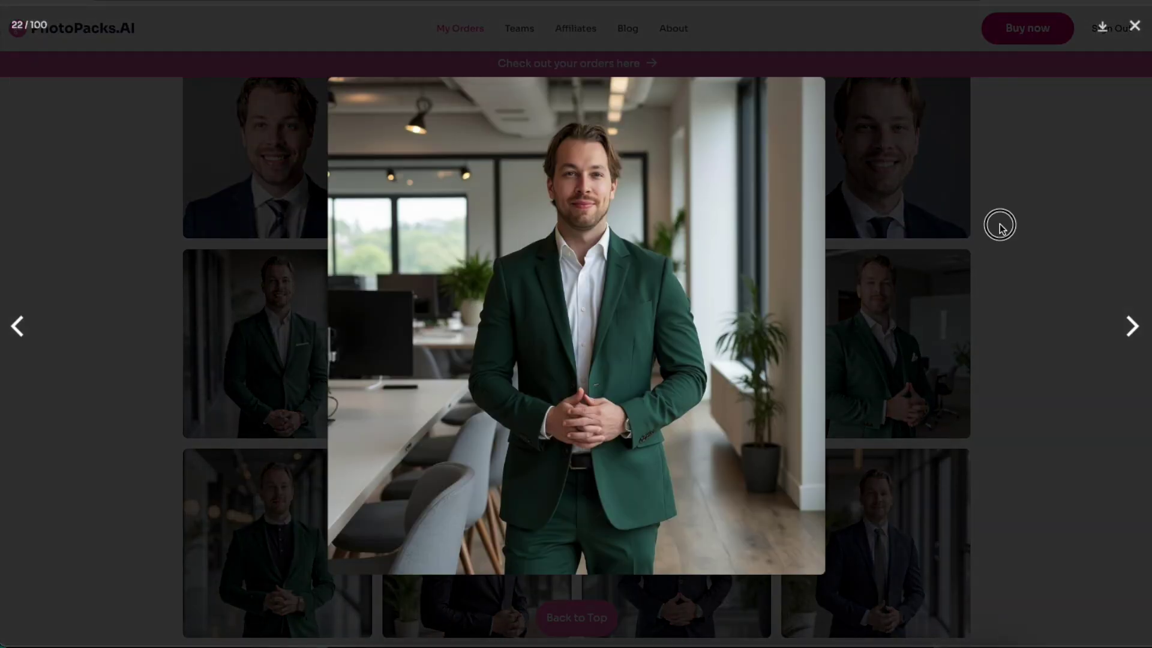
{"action": "left_click", "coordinate": [999, 226]}
- Browse further down the PhotoPacks.AI gallery, examining the office, black-background, park, city-street, grey studio and teal-suit portraits
{"action": "scroll", "coordinate": [677, 301], "scroll_direction": "down", "scroll_amount": 3}
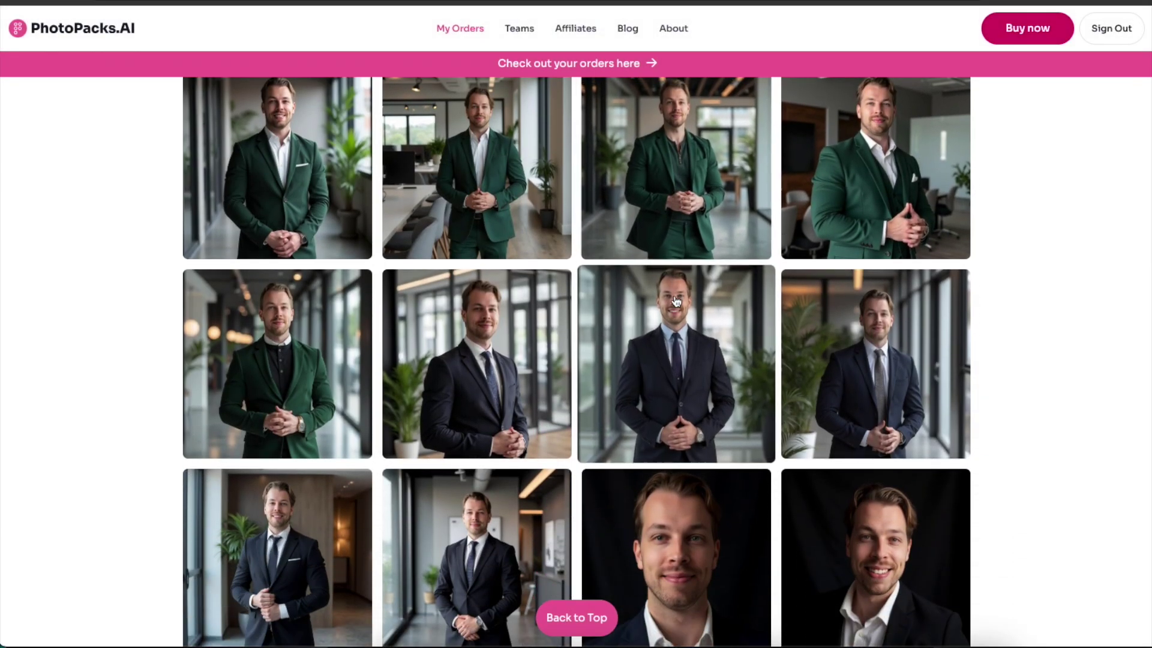
{"action": "scroll", "coordinate": [676, 301], "scroll_direction": "down", "scroll_amount": 6}
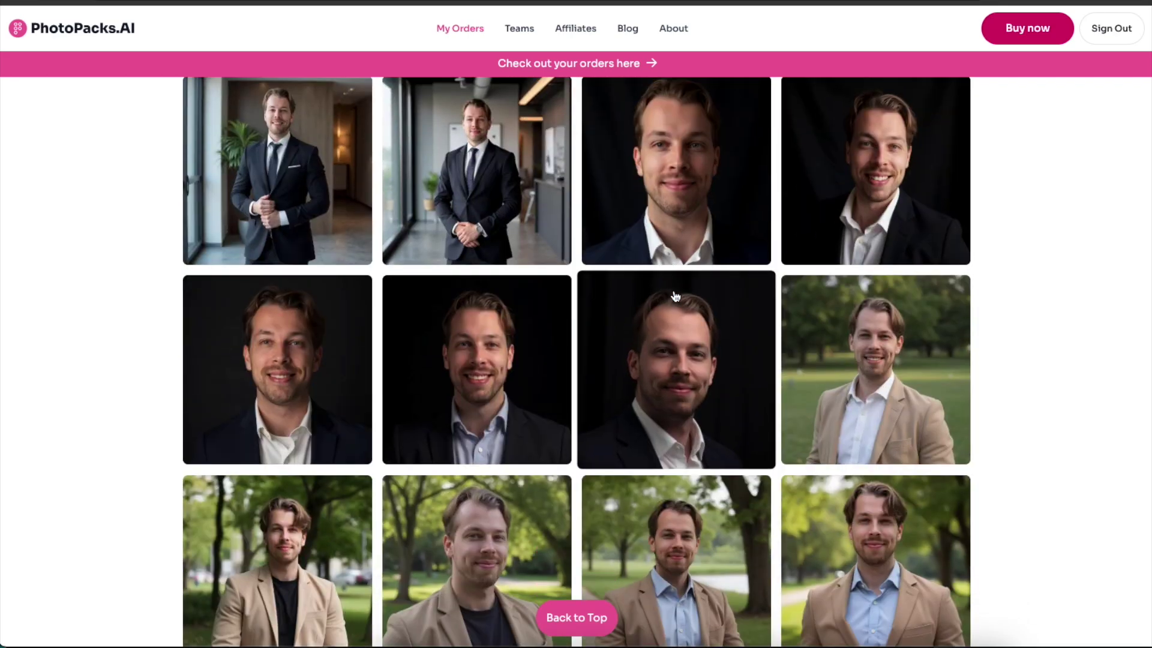
{"action": "scroll", "coordinate": [676, 296], "scroll_direction": "down", "scroll_amount": 4}
{"action": "scroll", "coordinate": [798, 322], "scroll_direction": "down", "scroll_amount": 2}
{"action": "scroll", "coordinate": [799, 322], "scroll_direction": "down", "scroll_amount": 8}
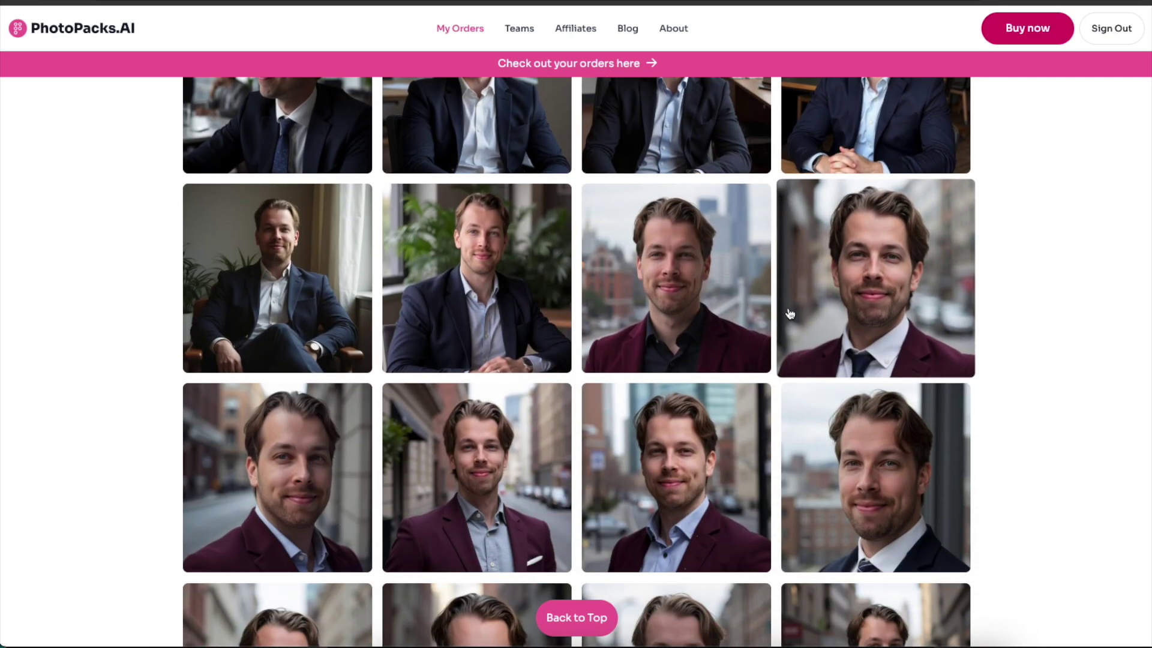
{"action": "scroll", "coordinate": [790, 314], "scroll_direction": "down", "scroll_amount": 1}
{"action": "scroll", "coordinate": [790, 314], "scroll_direction": "down", "scroll_amount": 6}
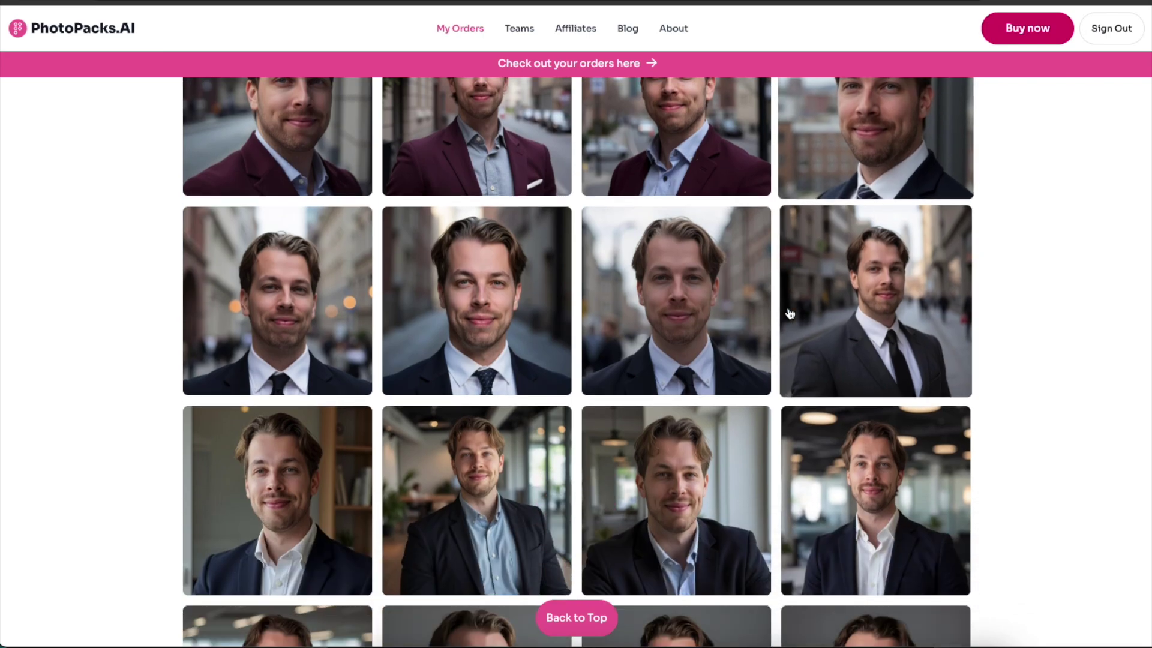
{"action": "scroll", "coordinate": [790, 315], "scroll_direction": "down", "scroll_amount": 8}
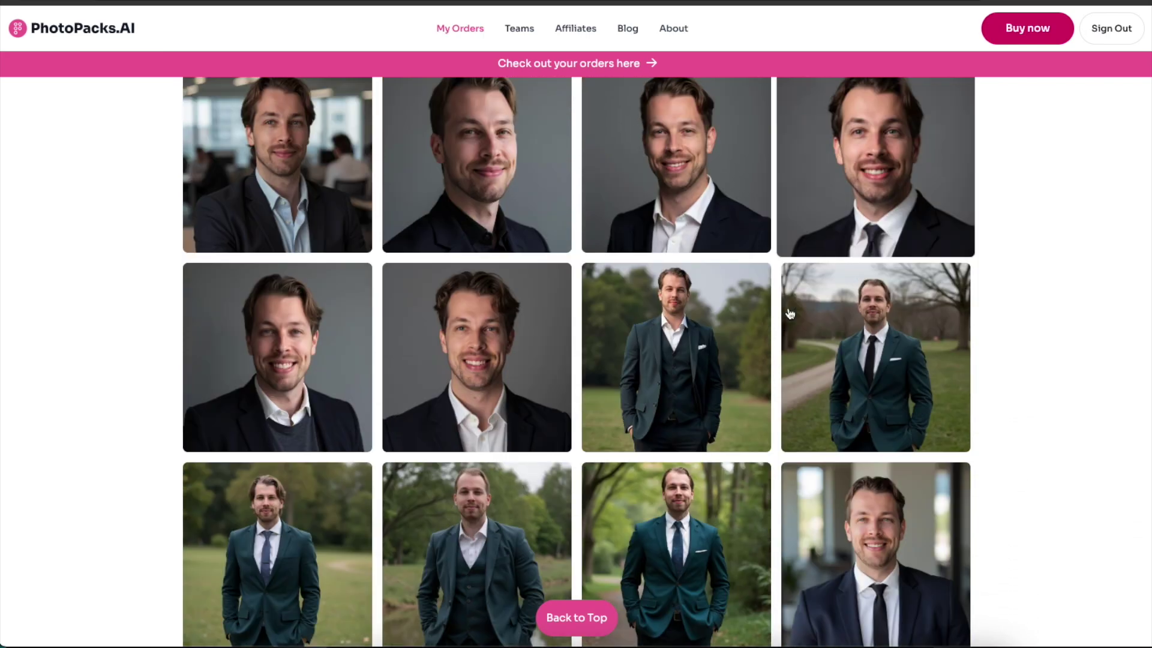